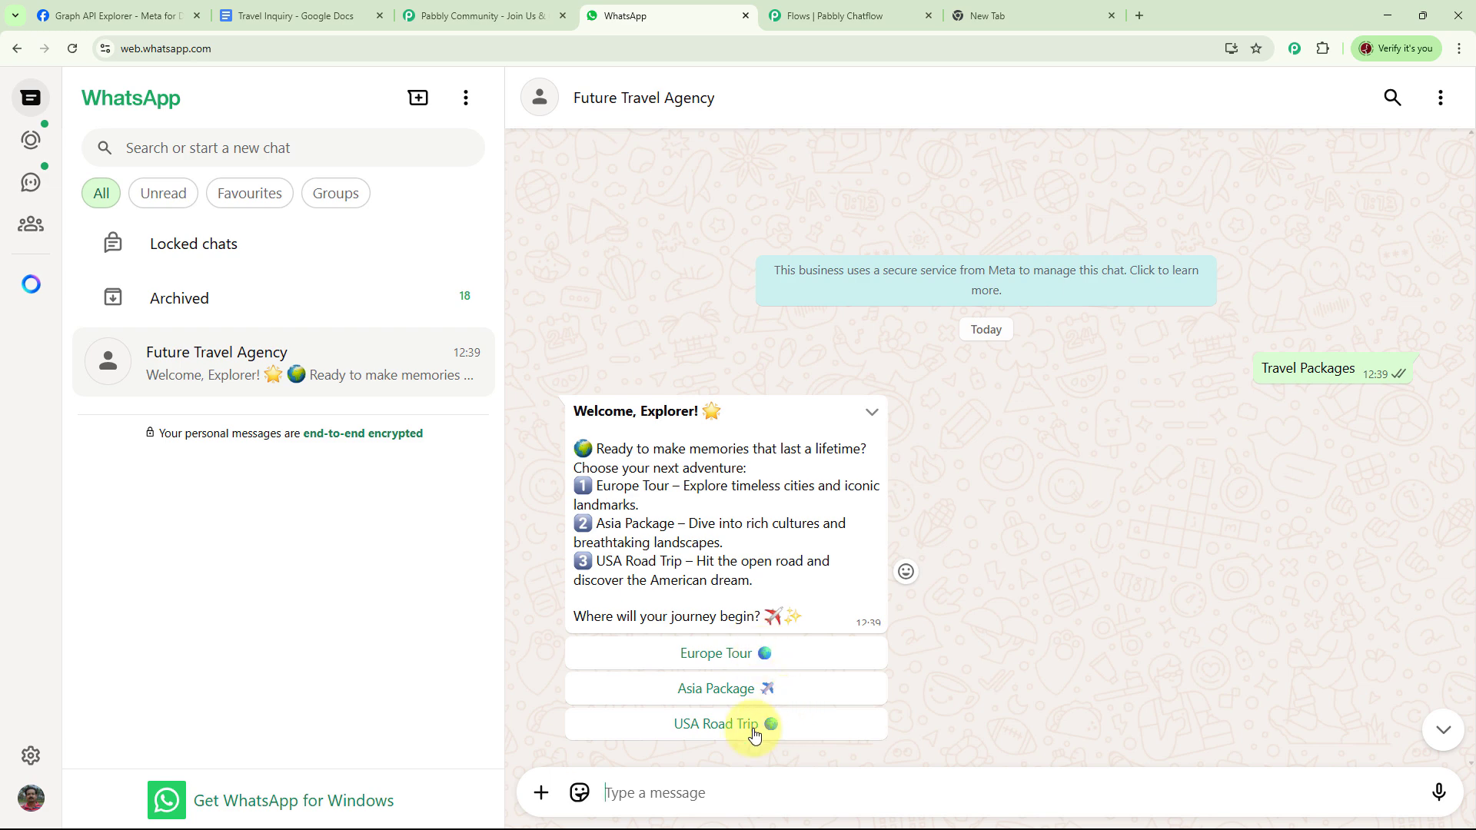
Choose Europe Tour in the Future Travel Agency chat, then reply with the customer's full name and travel date 10/08/2025.
left_click(734, 661)
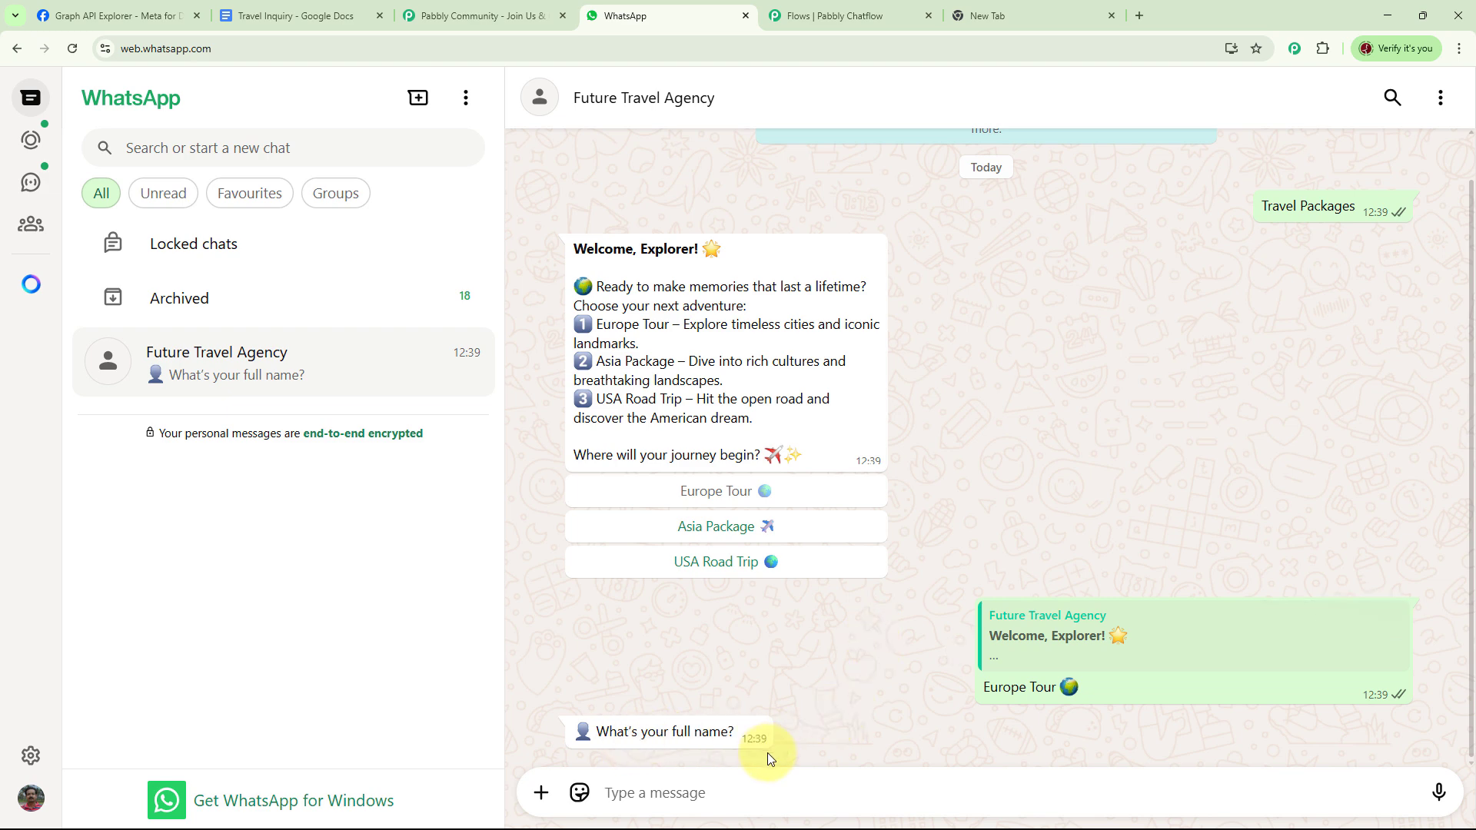
left_click(704, 793)
type("Test User")
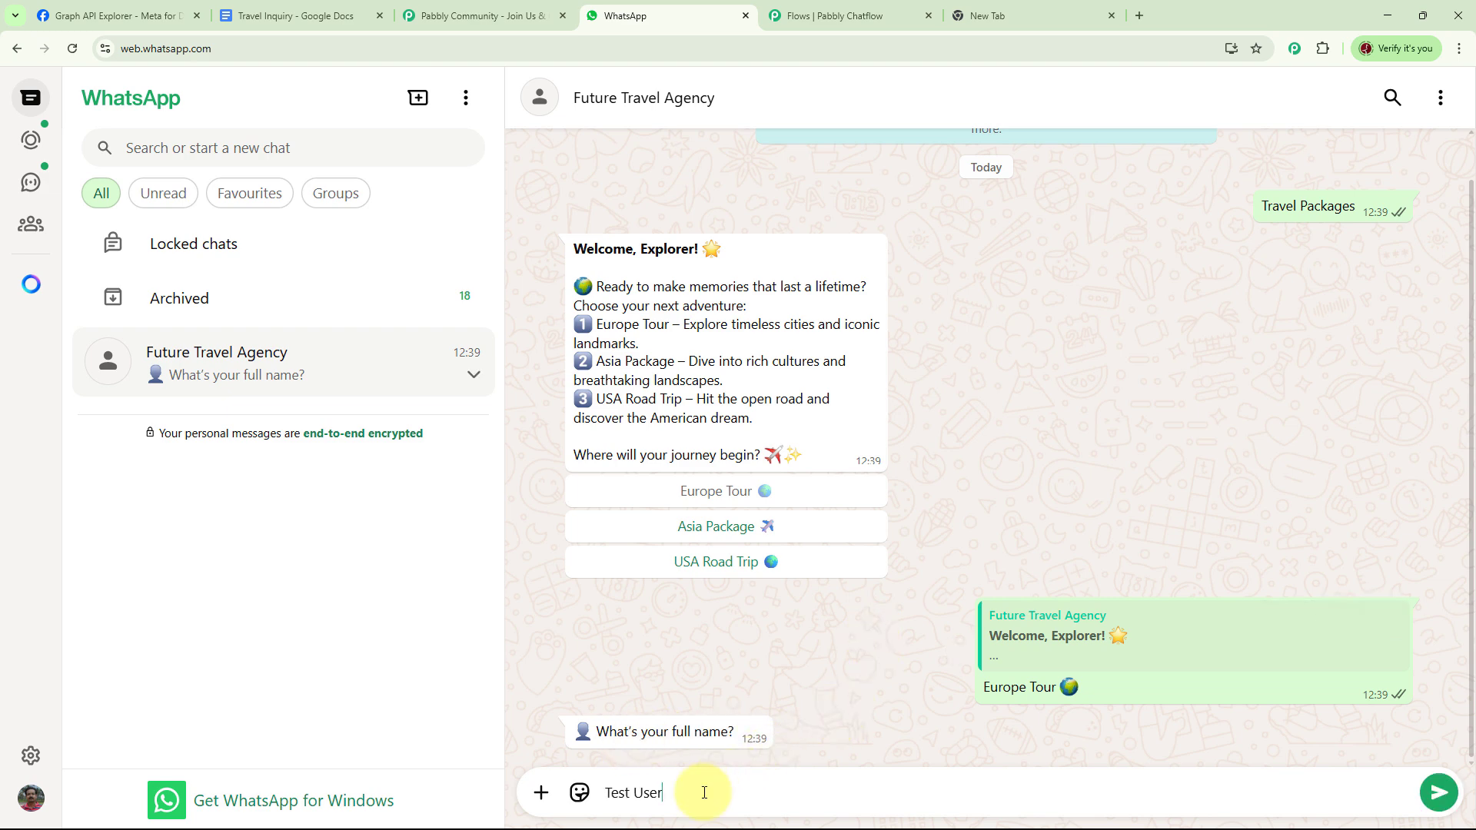
key("Return")
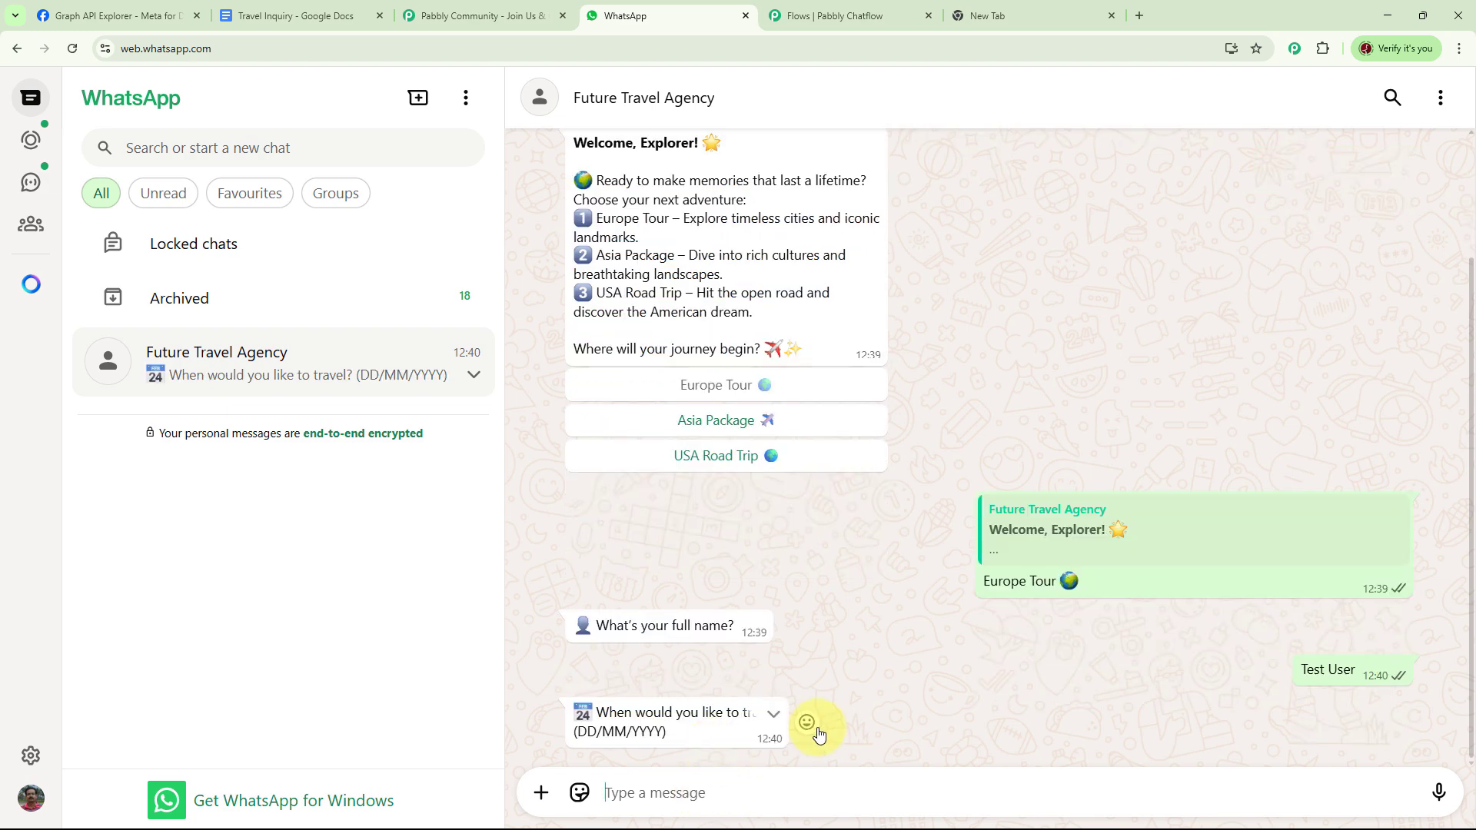
type("10/08/2025")
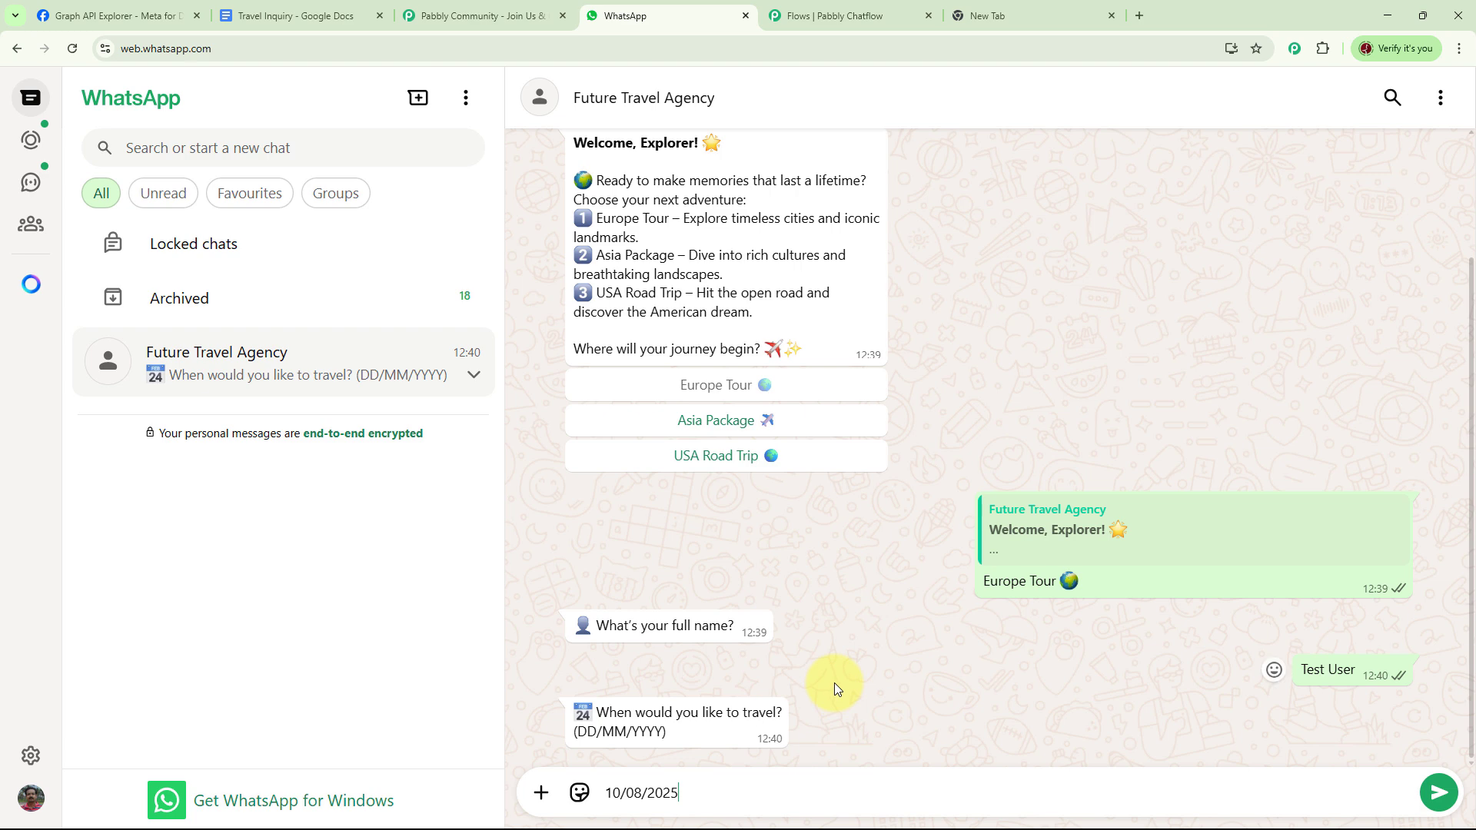
key("Return")
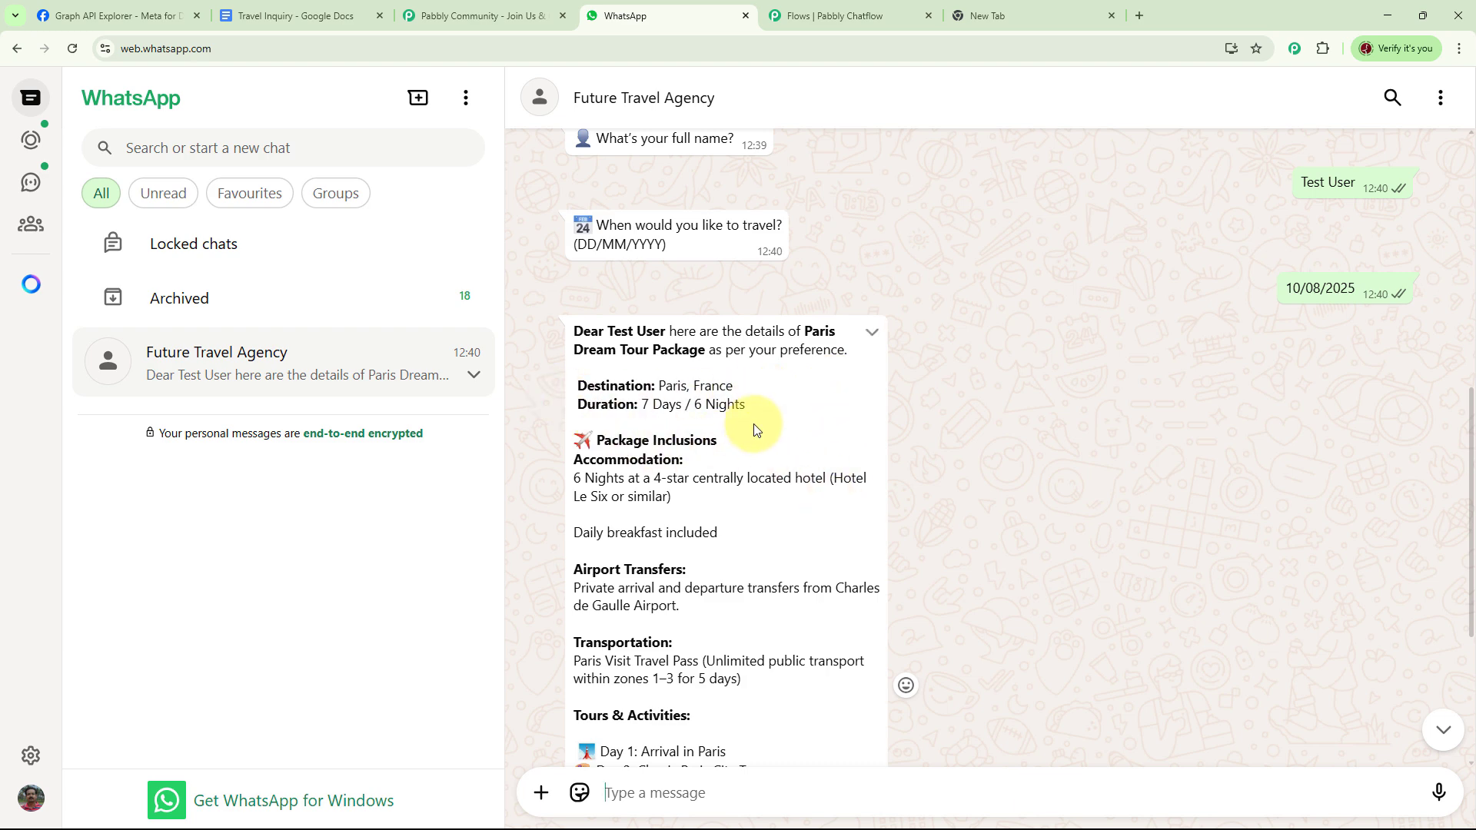
Read through the Paris Dream Tour Package details, book the tour and confirm the payment.
scroll(751, 428, "down", 3)
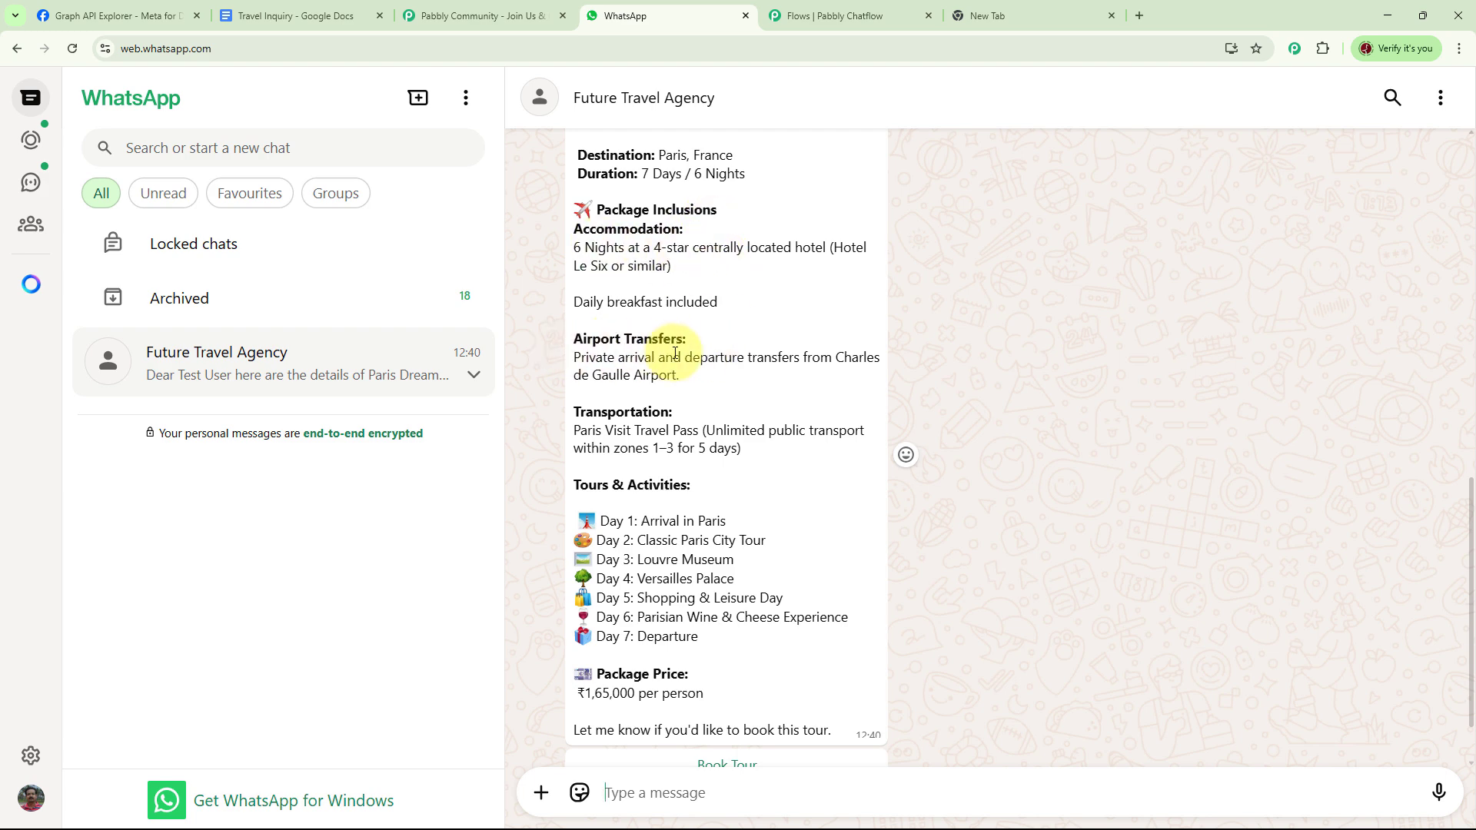
scroll(721, 436, "down", 1)
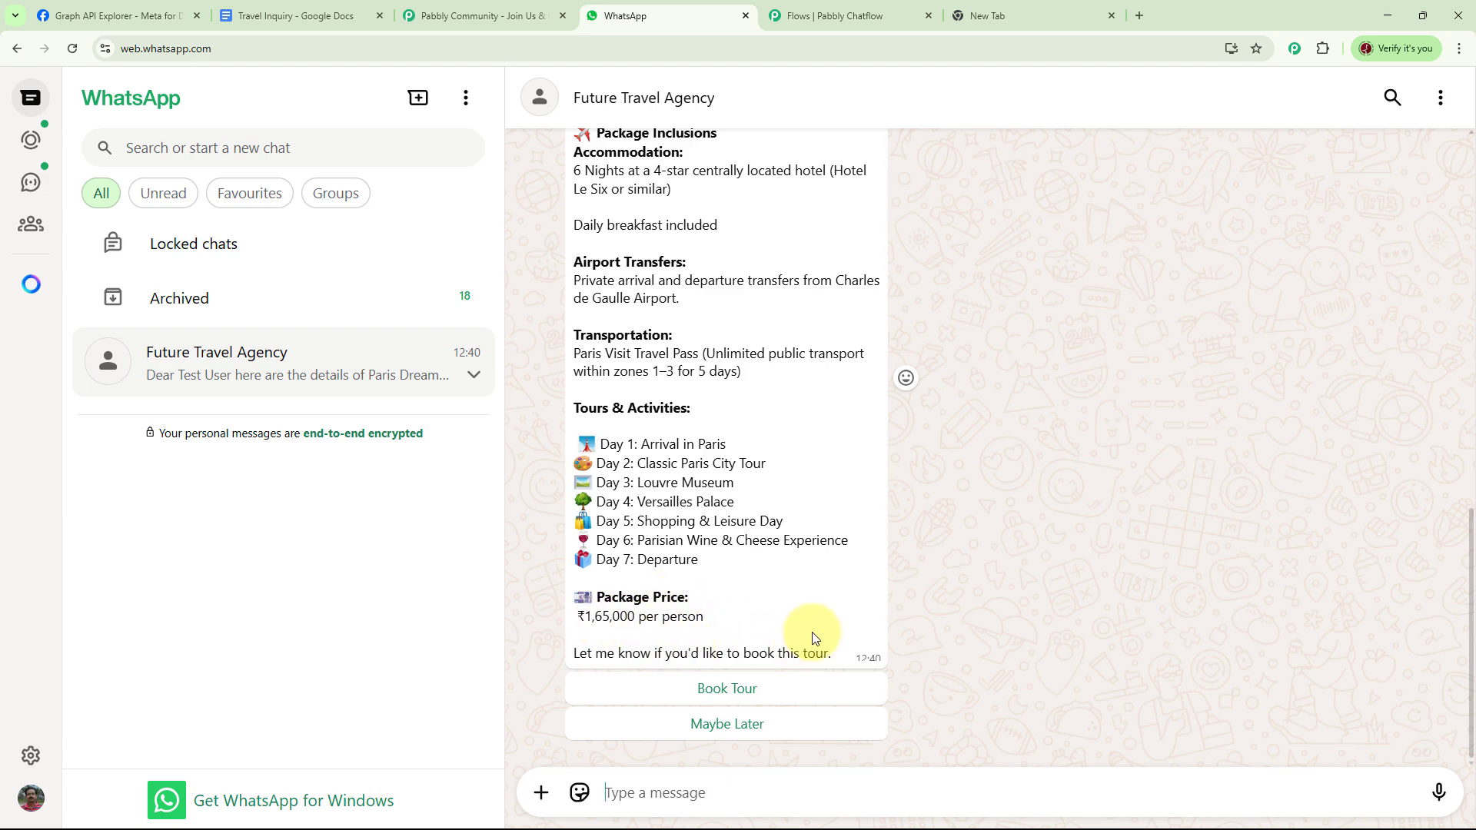
left_click(738, 689)
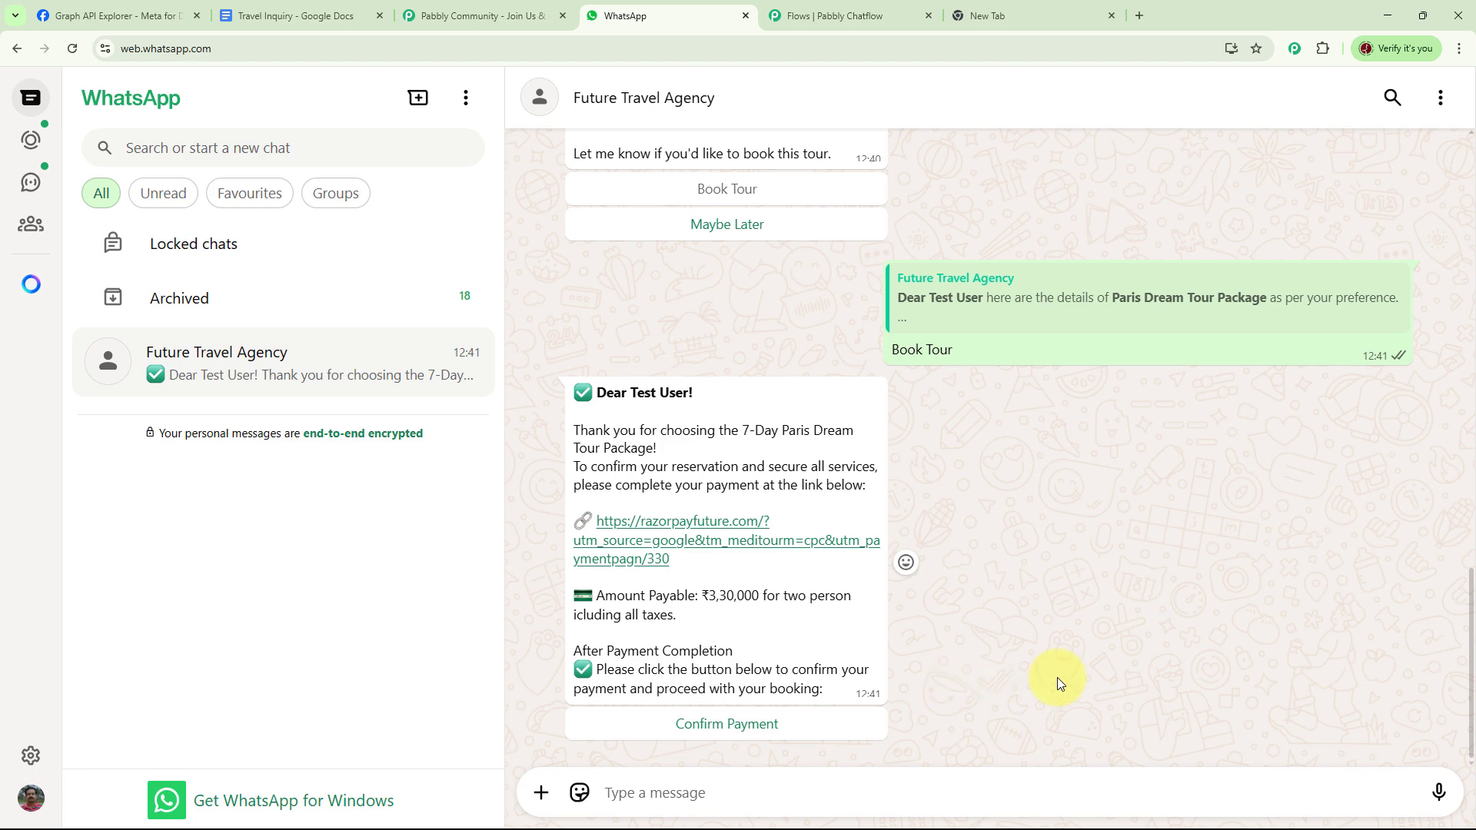
left_click(723, 731)
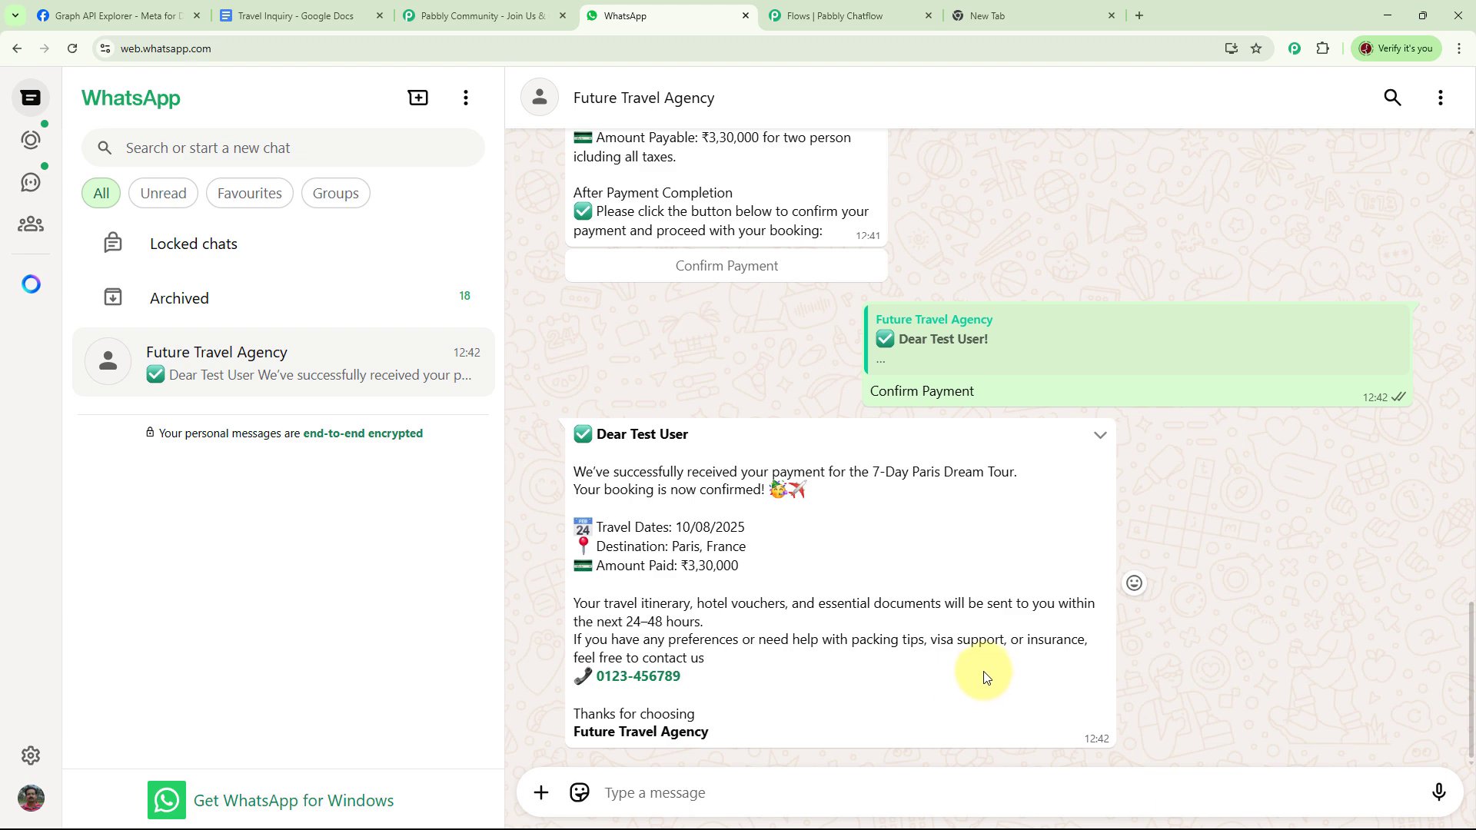
Answer the Paris Dream Tour Package offer with Maybe Later and review the conversation back to its start.
scroll(984, 669, "up", 8)
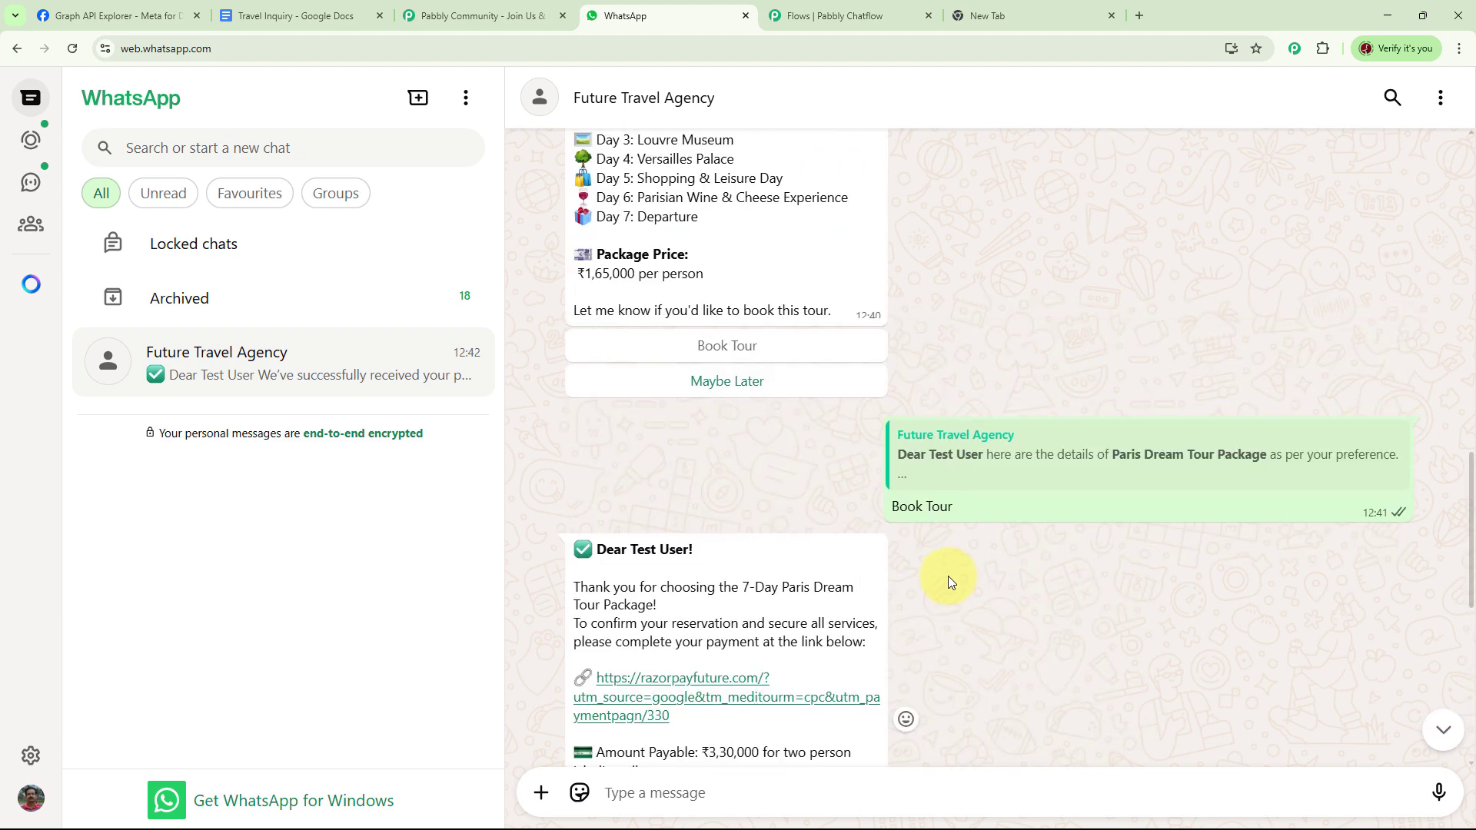
left_click(743, 382)
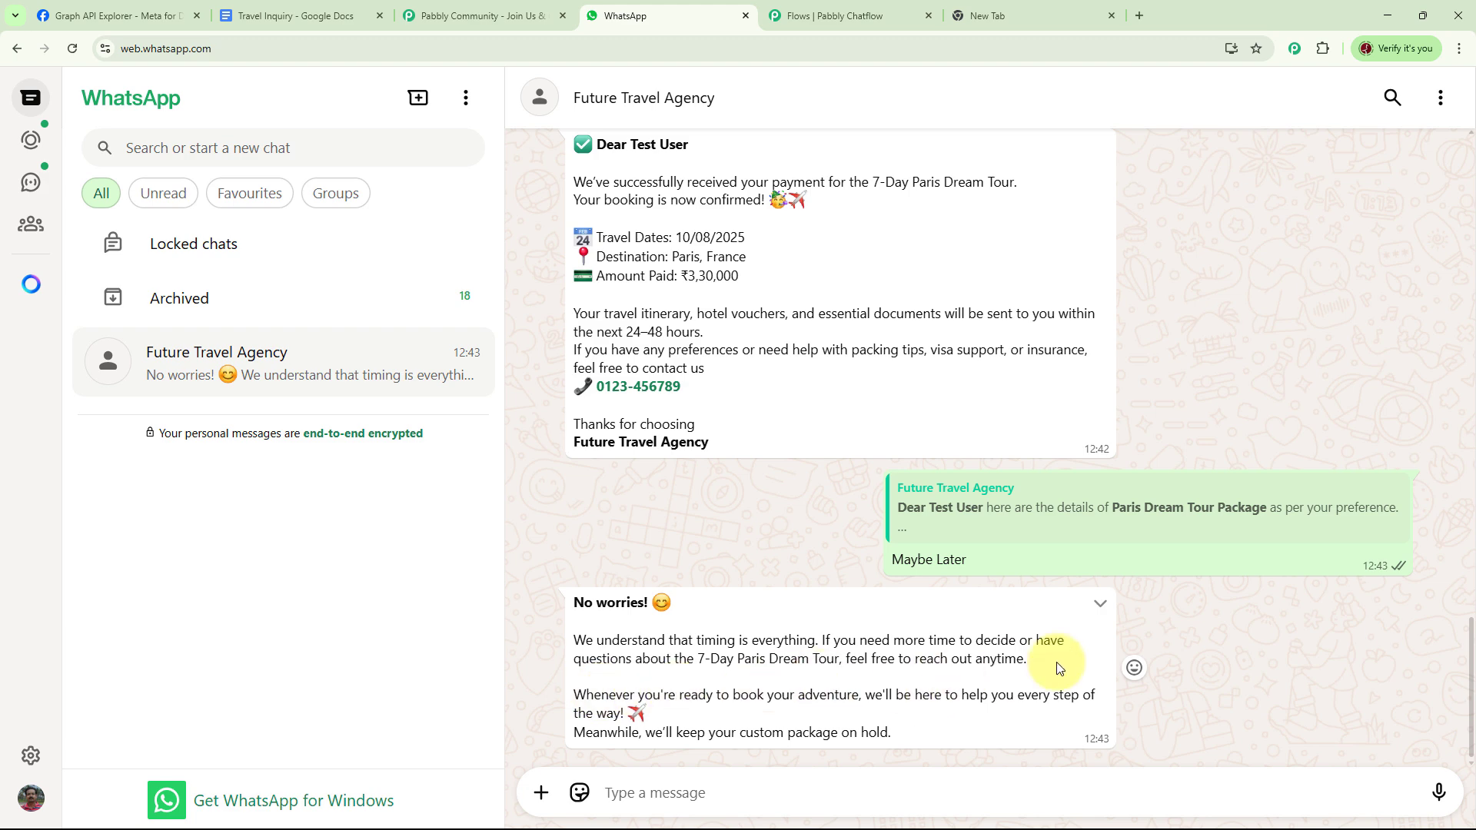
scroll(1211, 615, "up", 10)
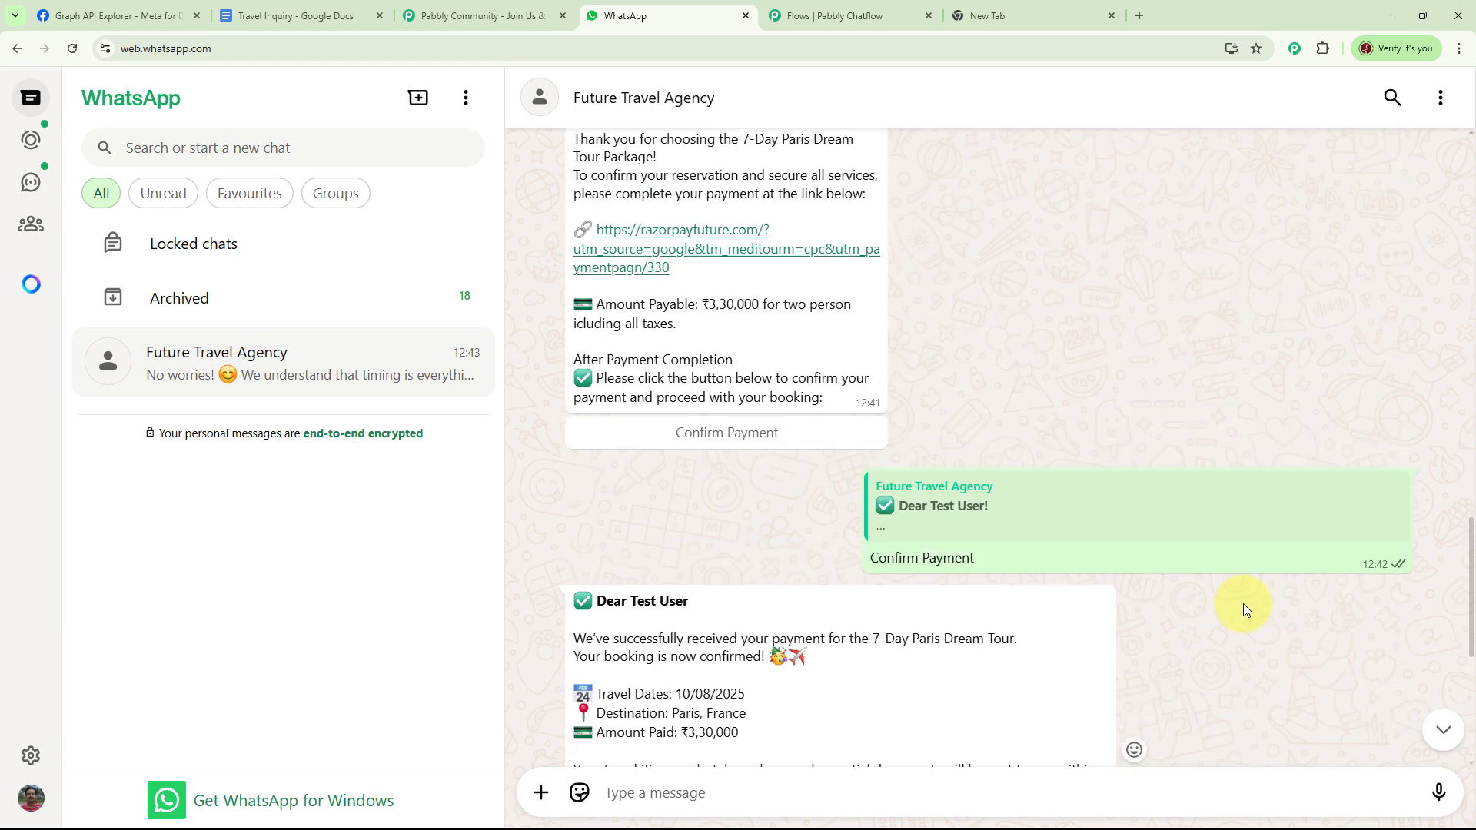
scroll(1310, 572, "up", 10)
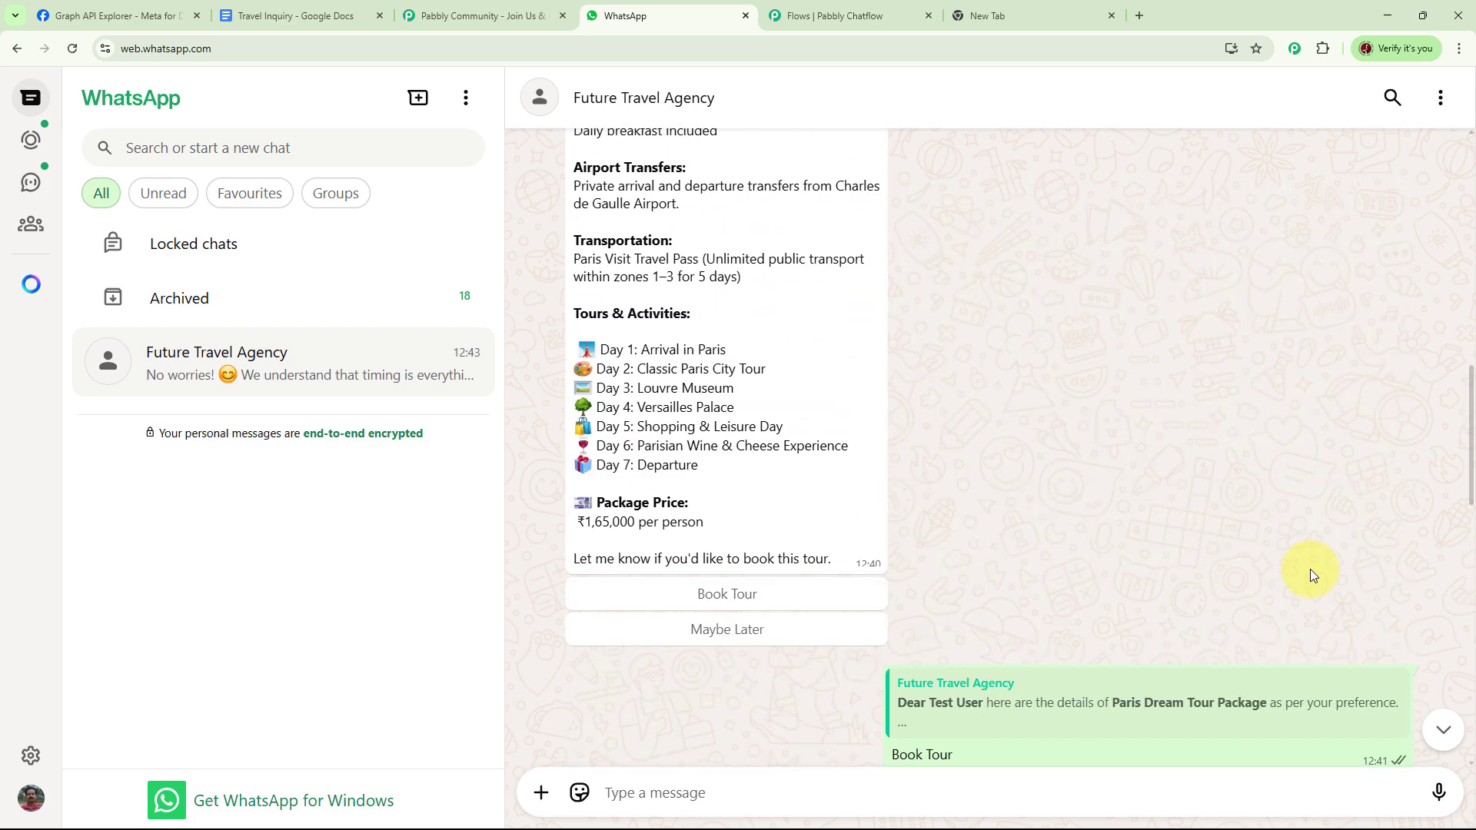
scroll(1310, 571, "up", 10)
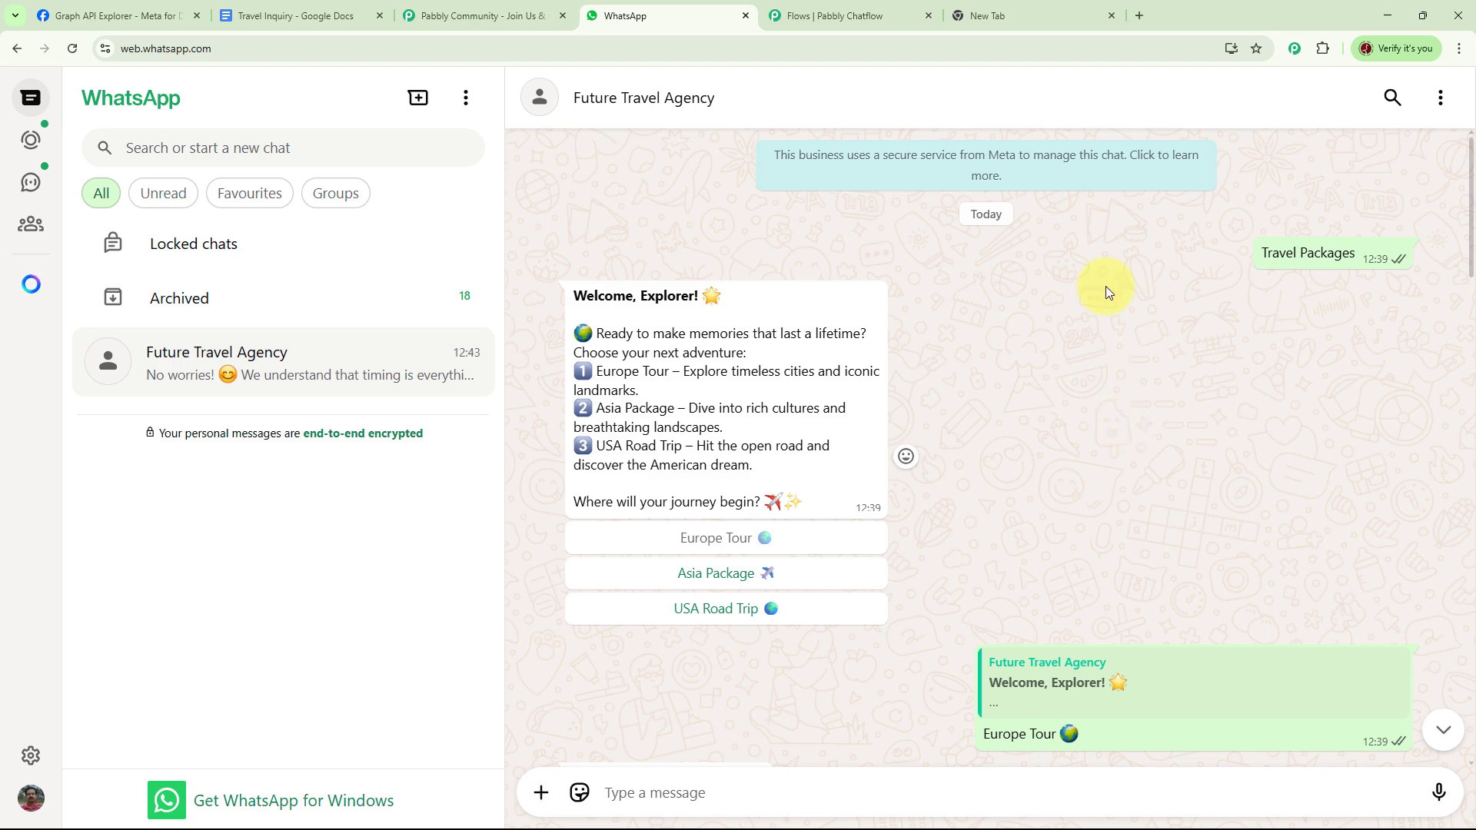
Open pabbly.com/chatflow in the empty browser tab.
left_click(1016, 18)
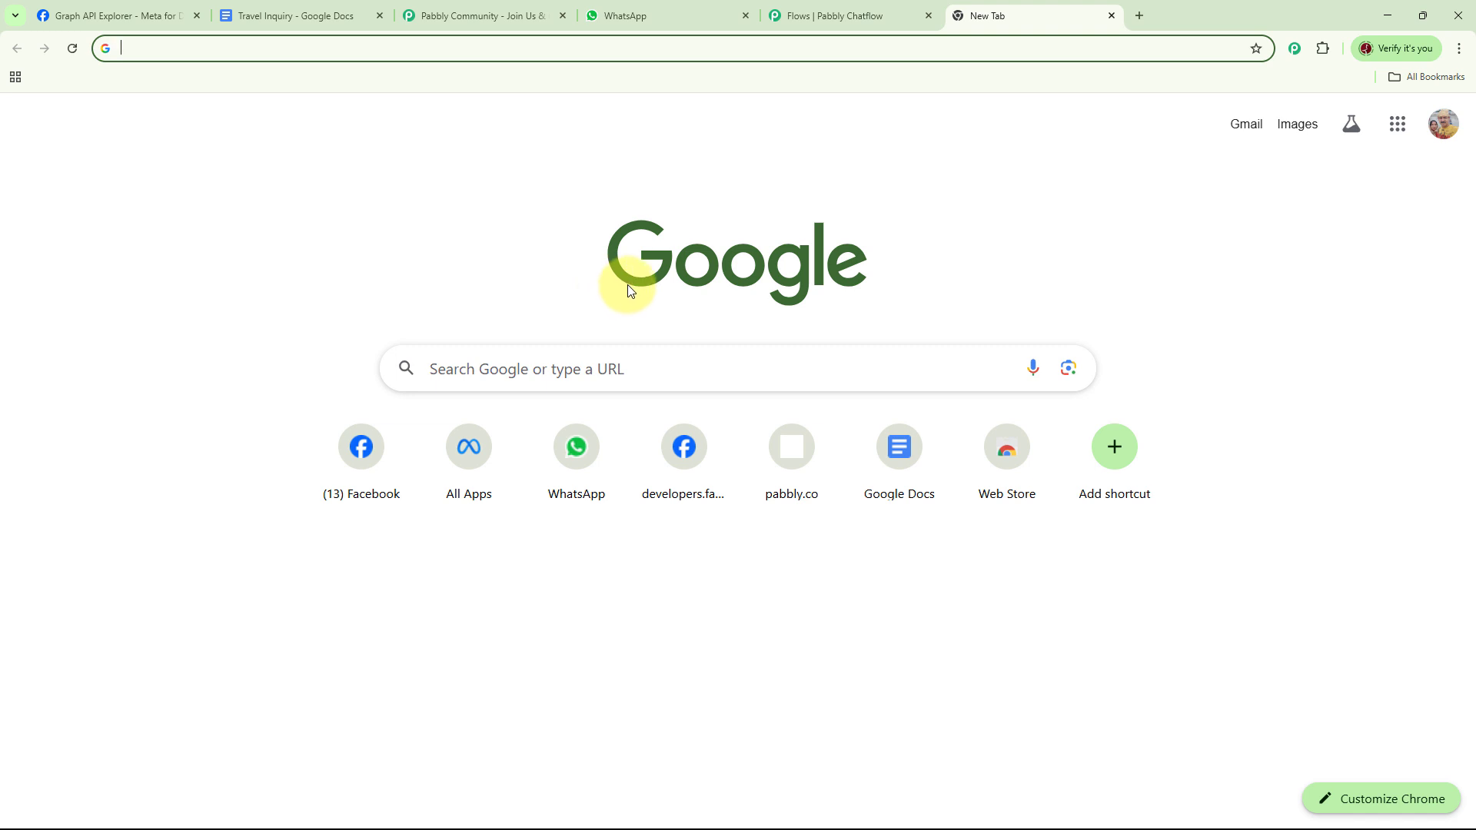
left_click(351, 45)
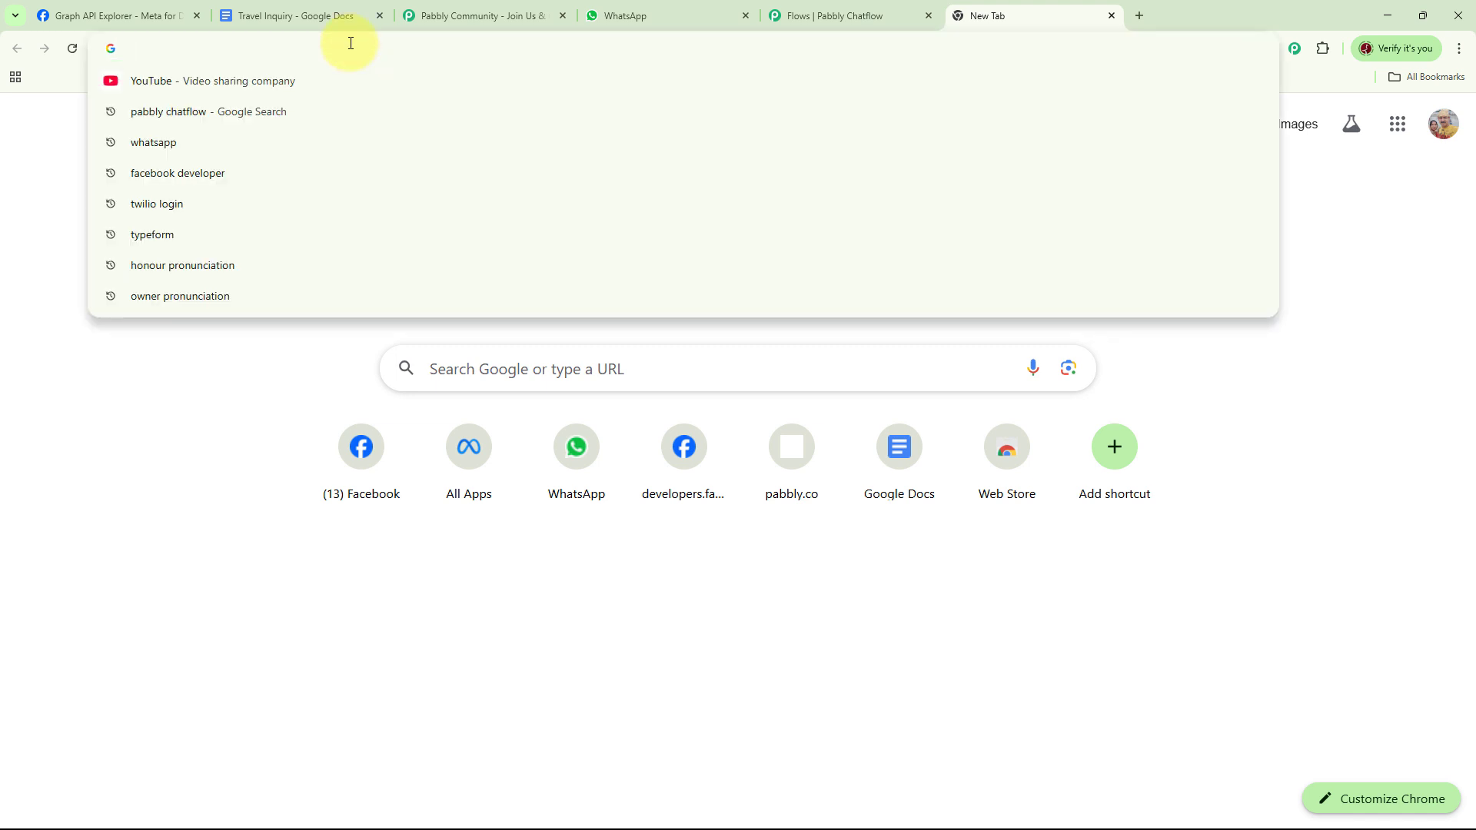
type("pabbly.com/chatflow")
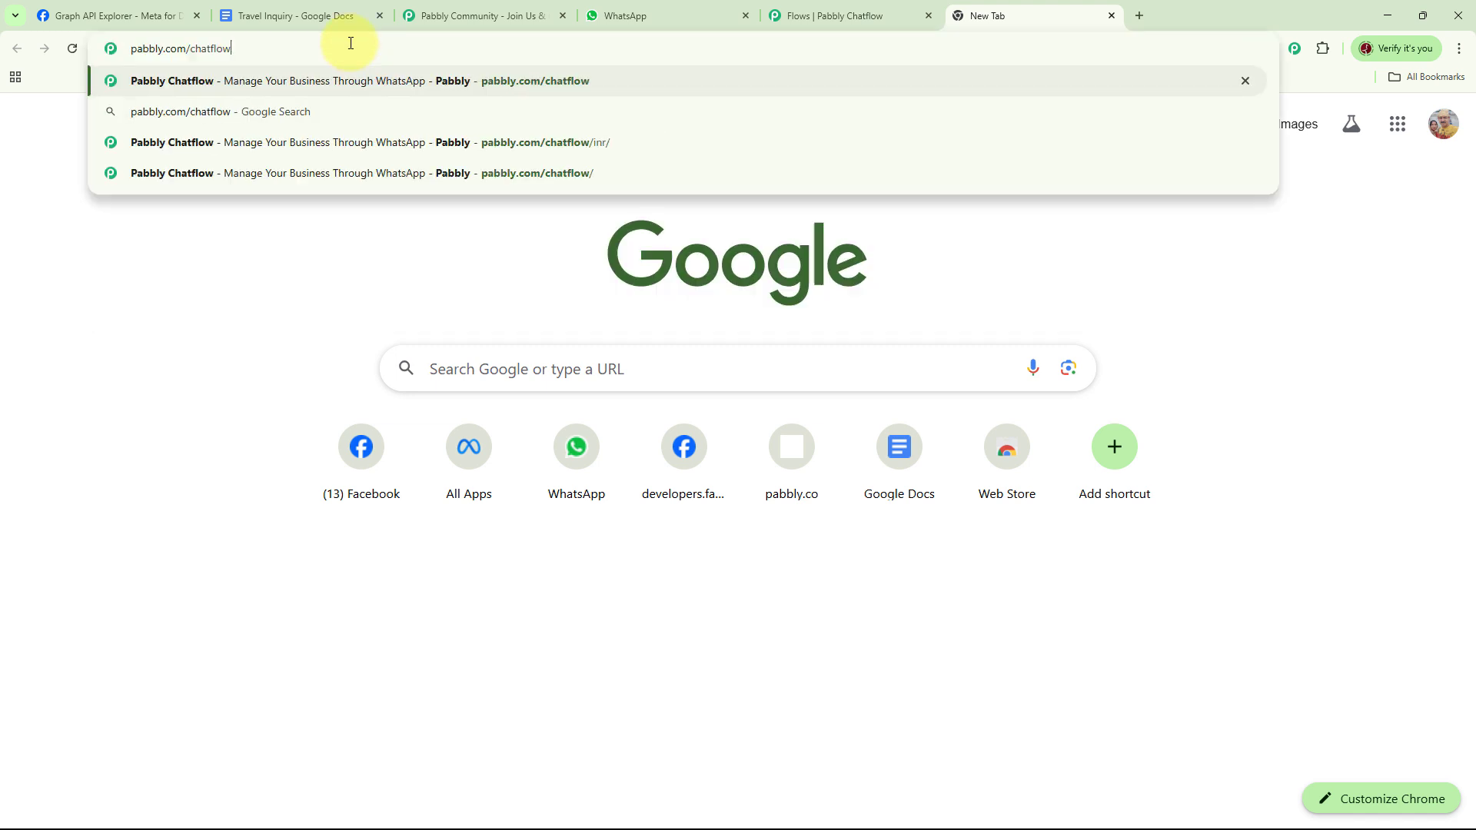
key("Return")
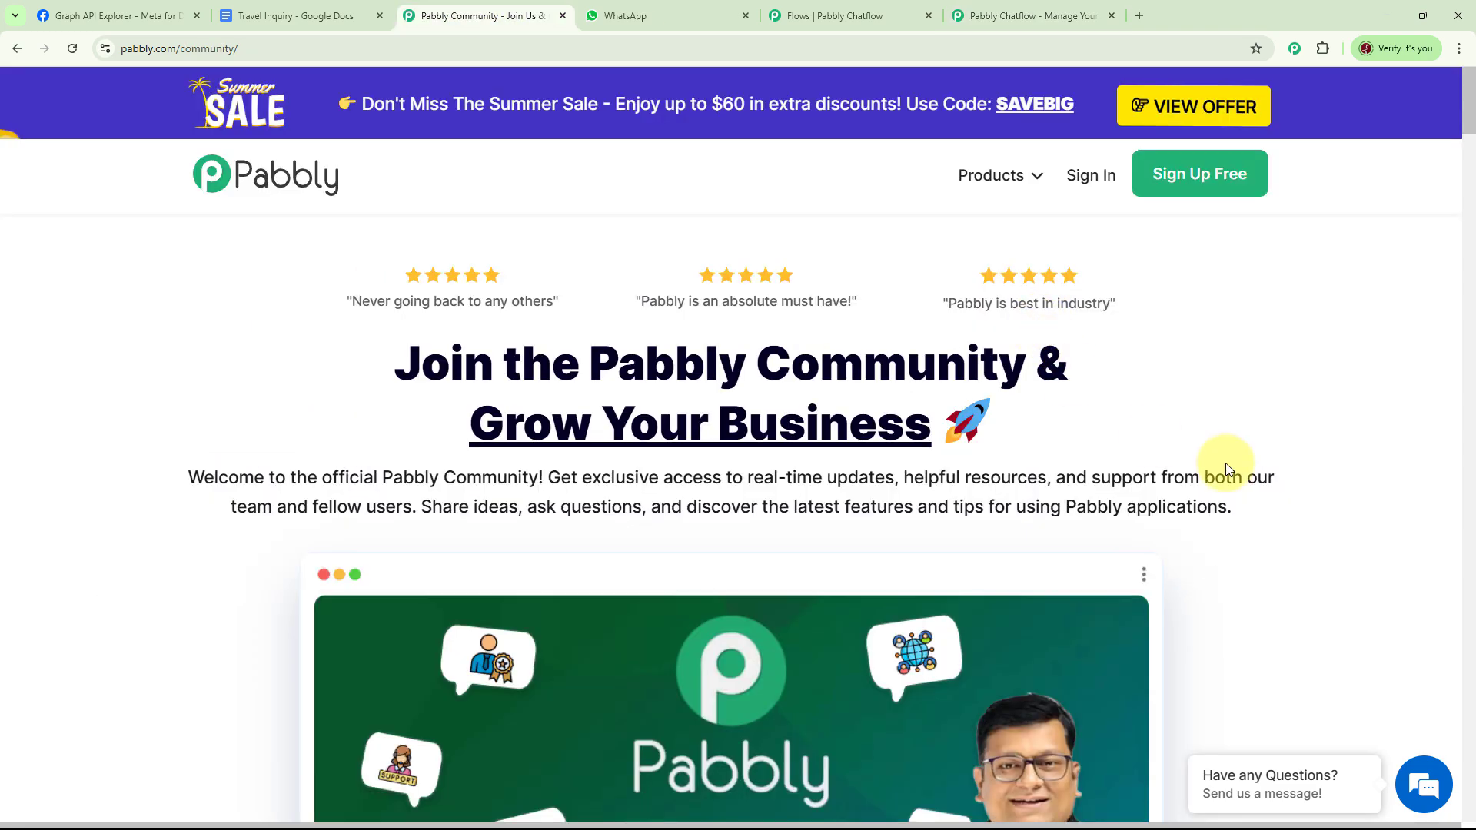
Look through the Pabbly Community page, including its benefits, member success stories and customer reviews.
scroll(1253, 489, "down", 9)
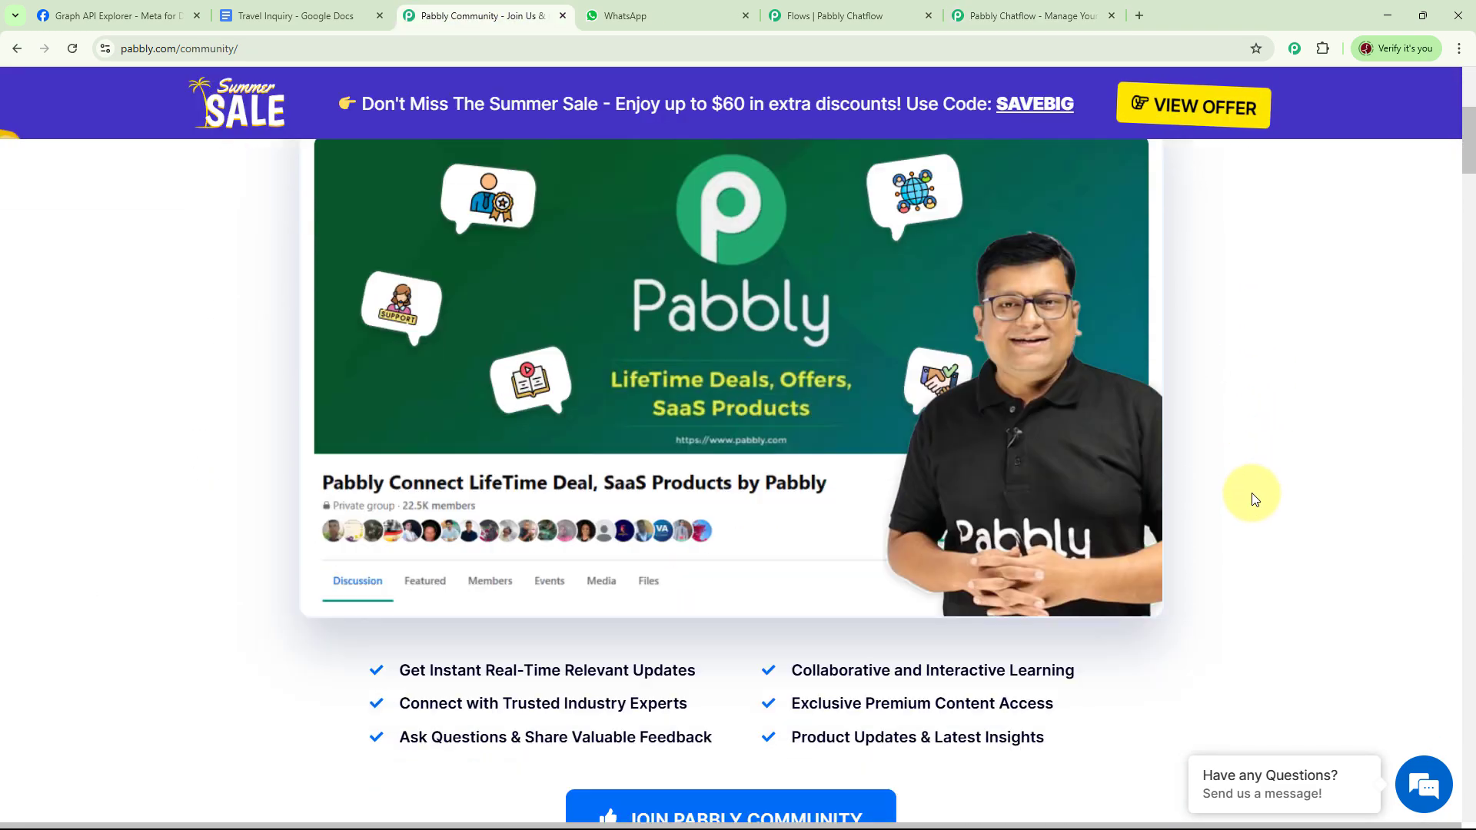
scroll(1251, 492, "down", 15)
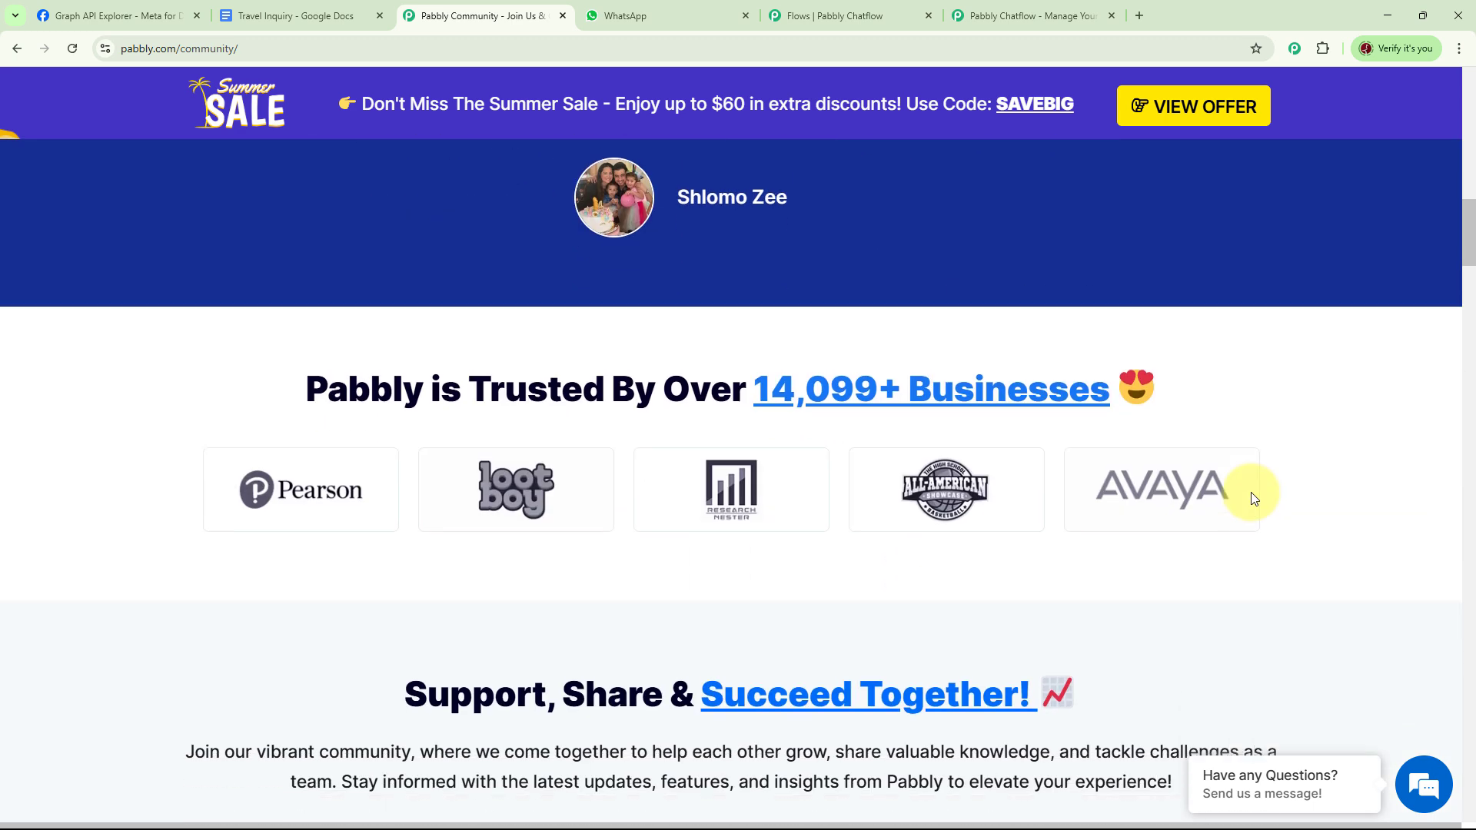
scroll(1251, 492, "down", 5)
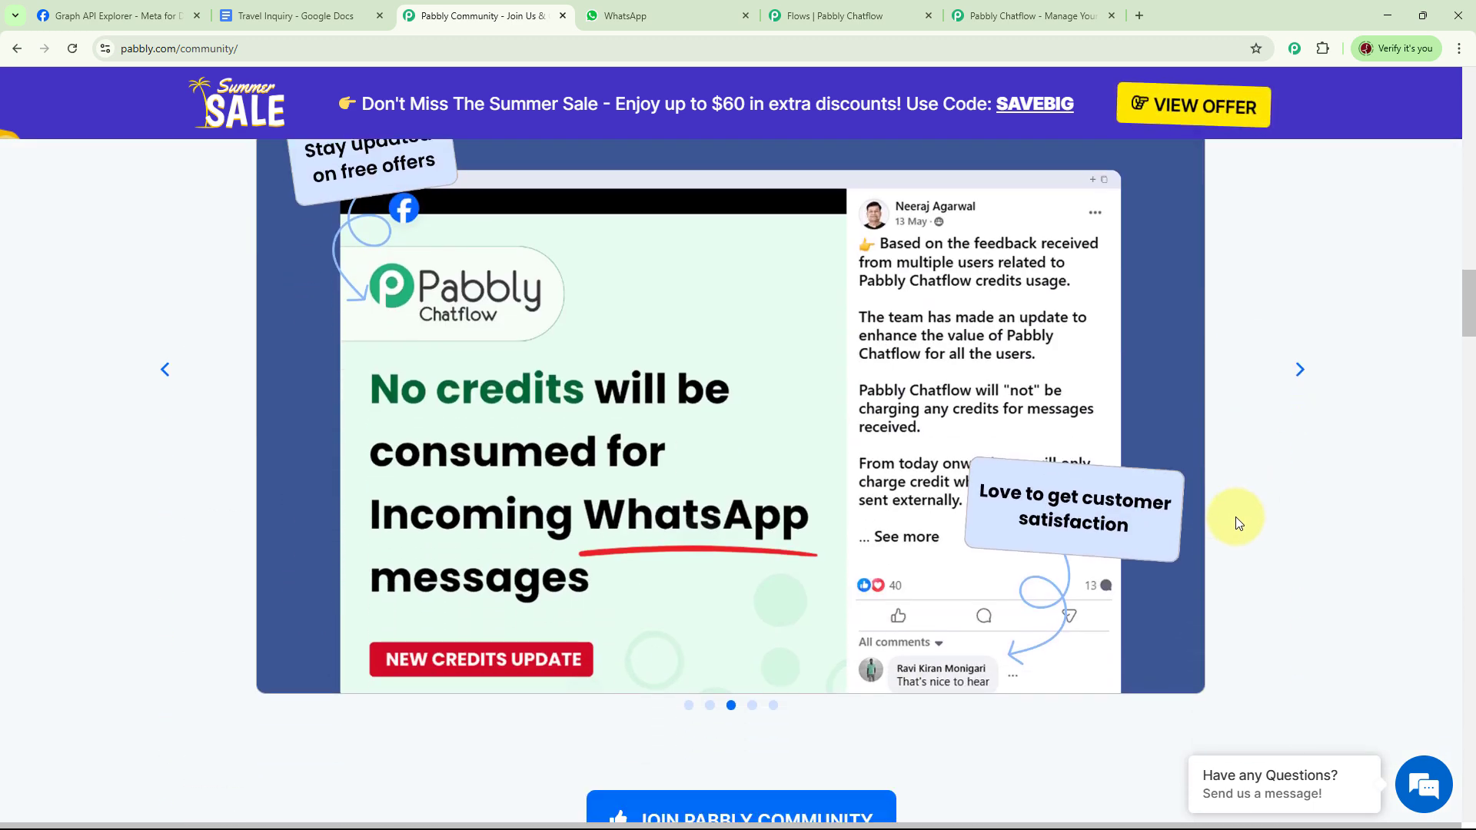
scroll(1236, 520, "down", 10)
scroll(1237, 522, "down", 3)
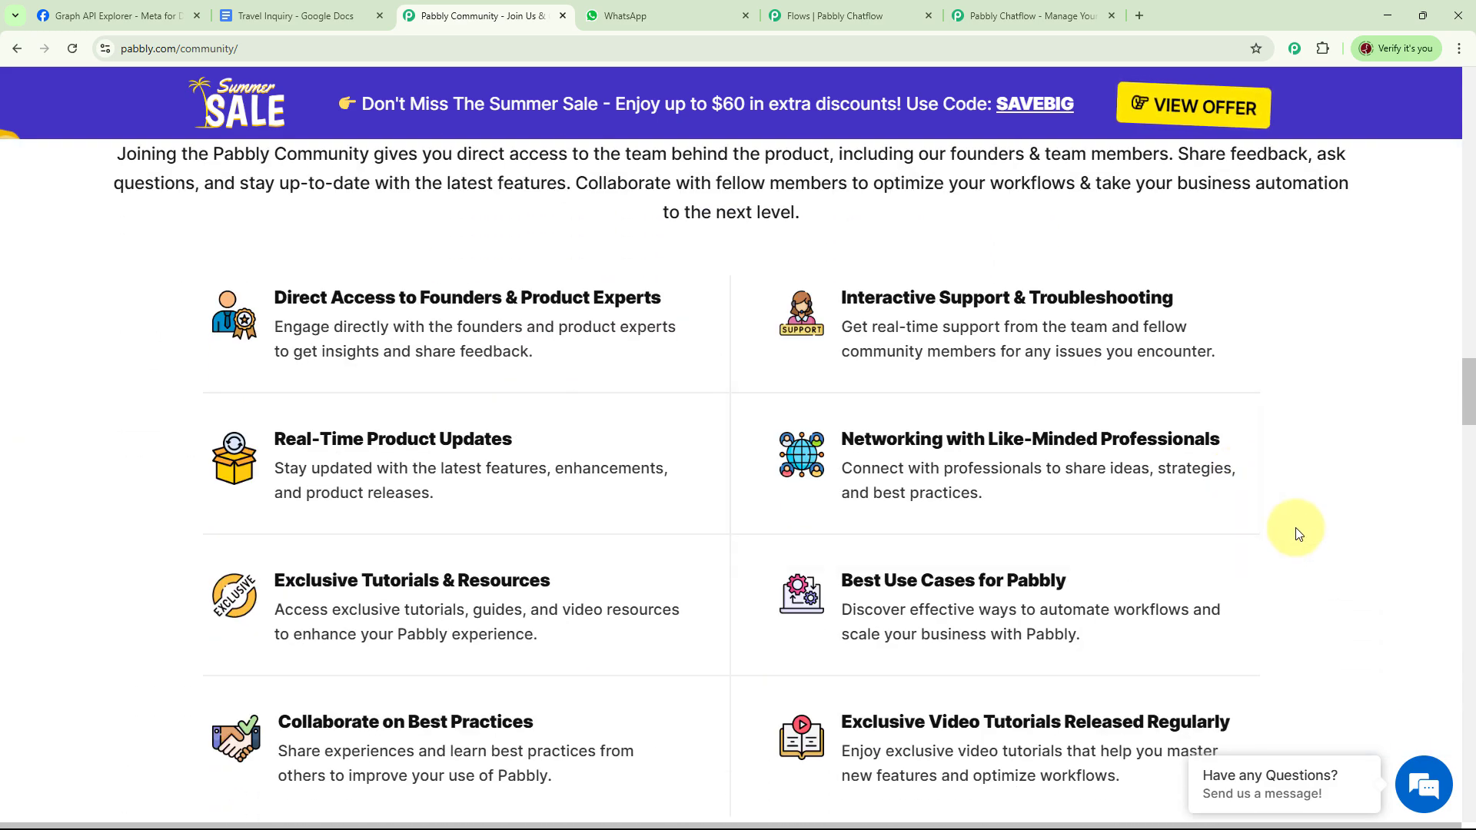
scroll(1296, 529, "down", 13)
scroll(1295, 528, "down", 2)
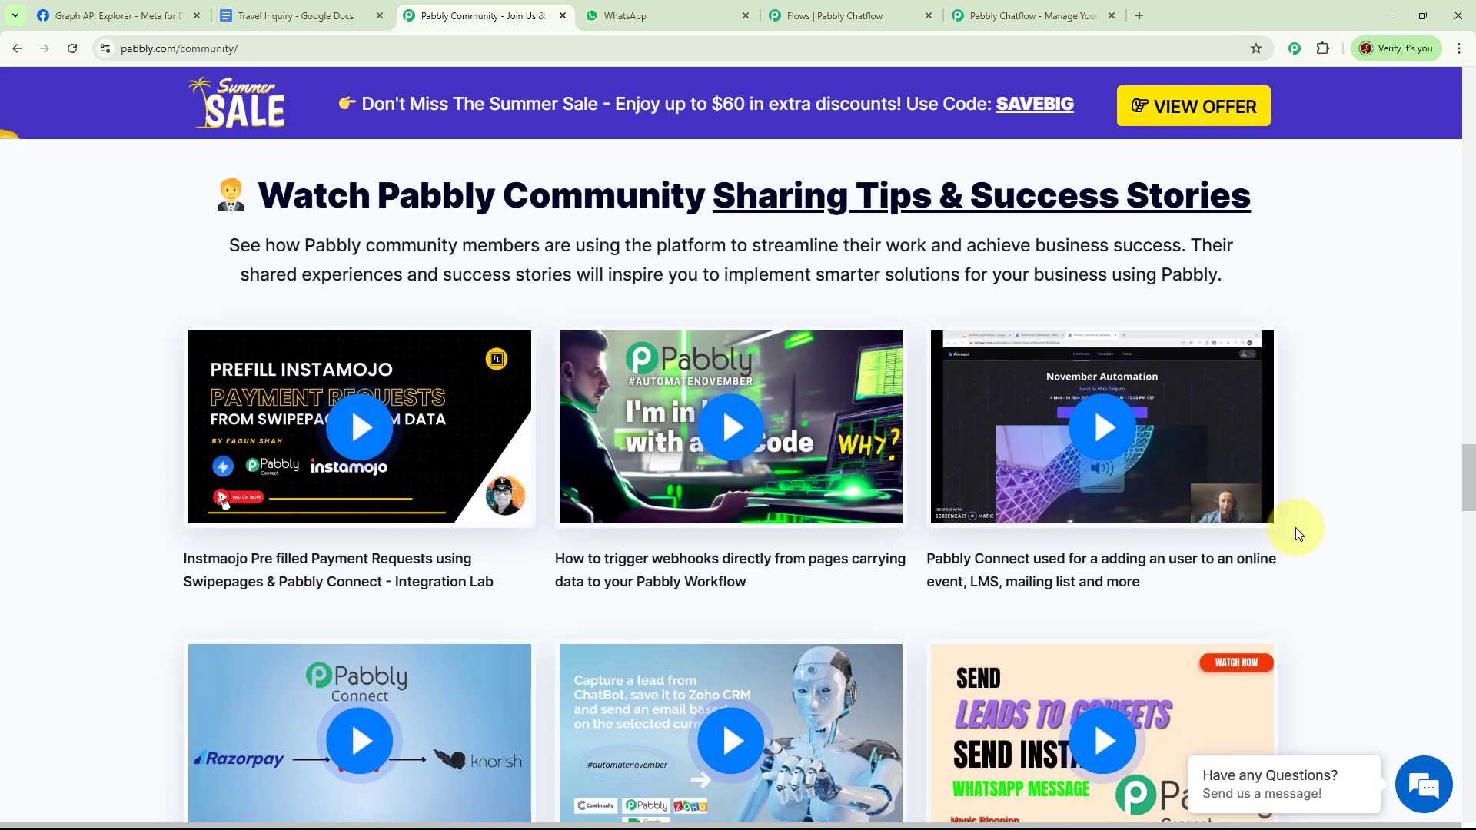
scroll(1293, 527, "down", 13)
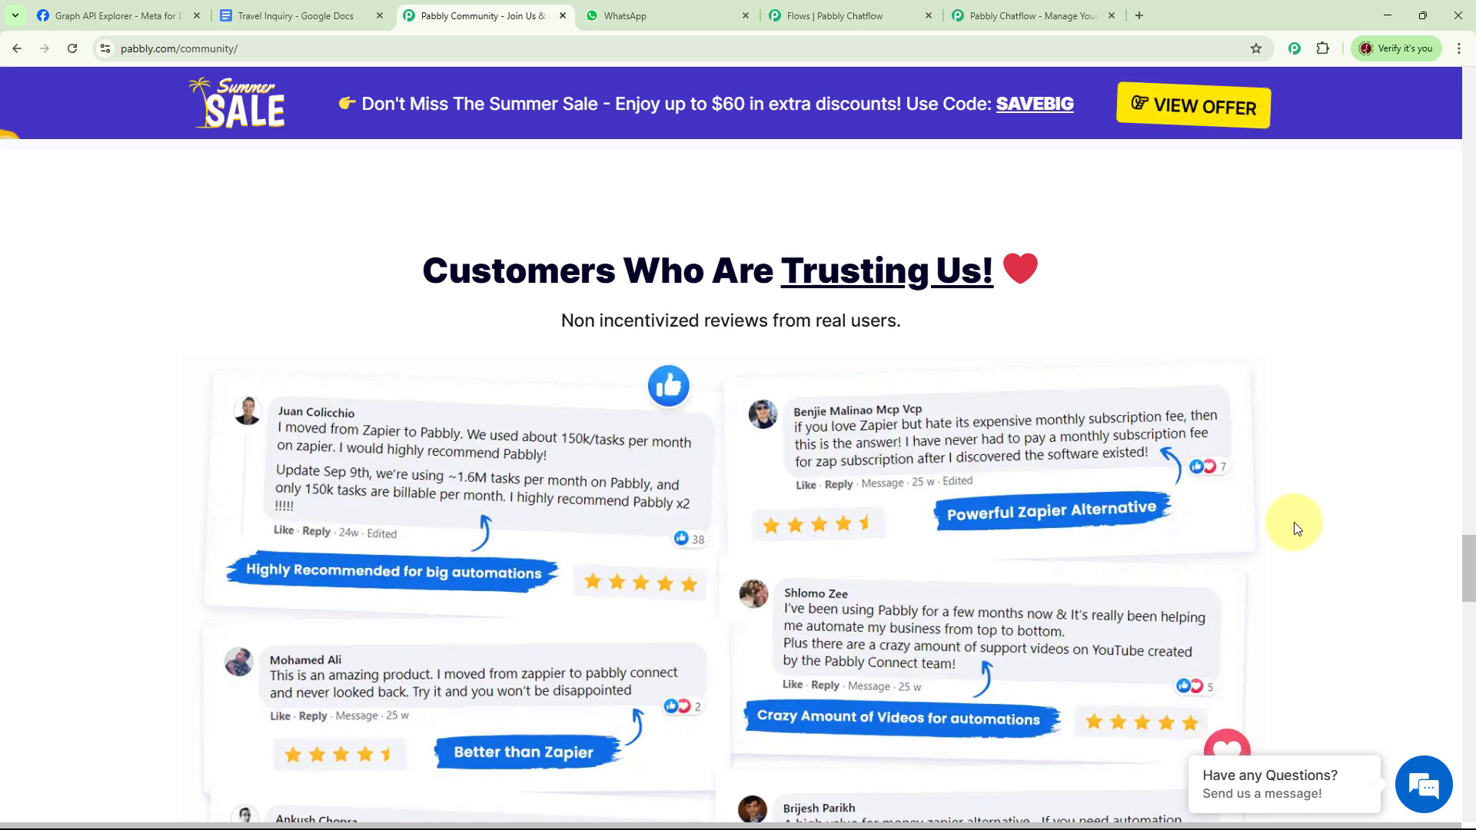
Return to the Pabbly Chatflow site, dismiss the sale pop-up, sign in and access the Pabbly Chatflow app.
left_click(1034, 26)
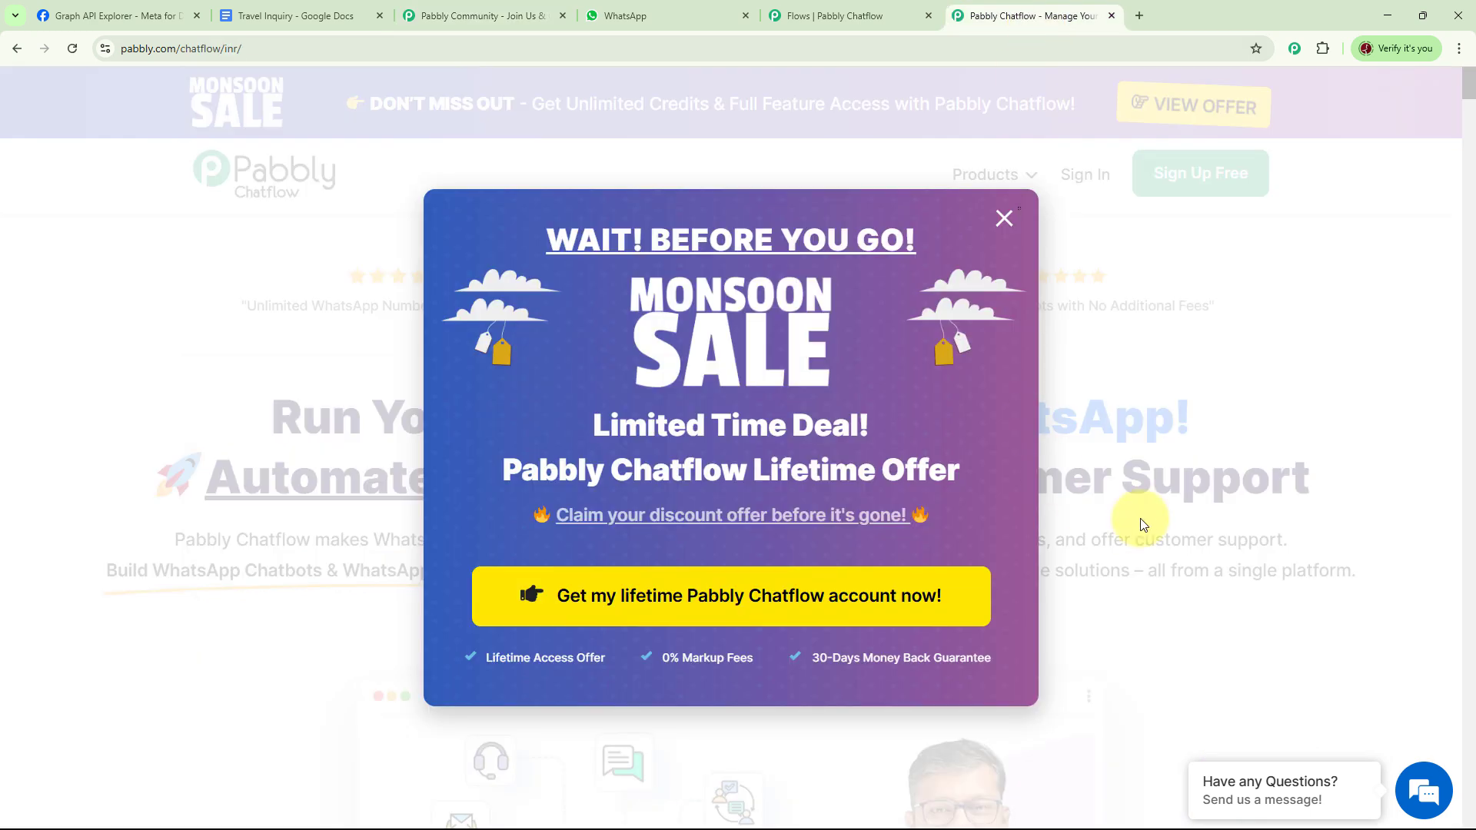
left_click(1049, 266)
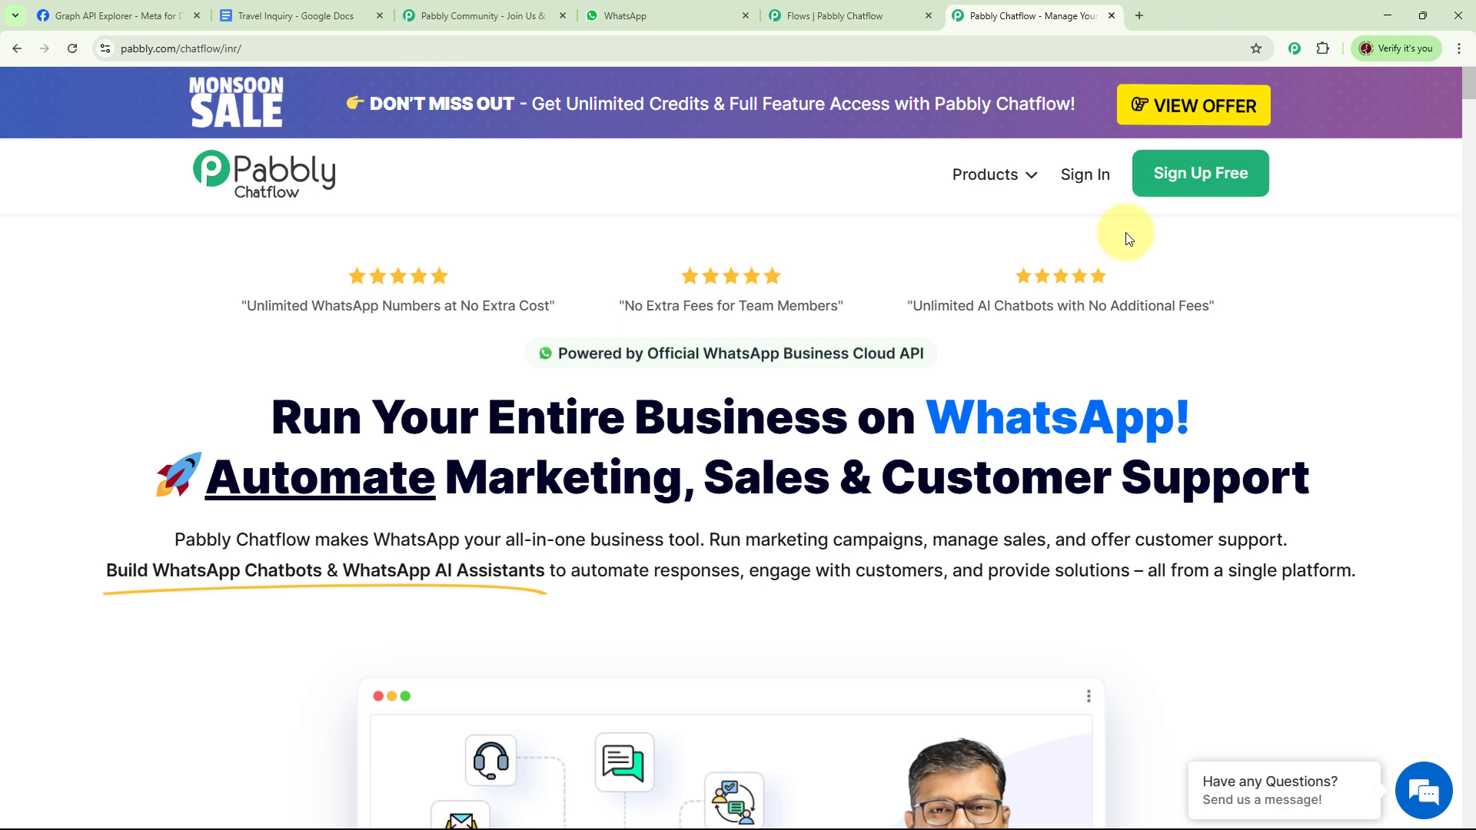
left_click(1093, 181)
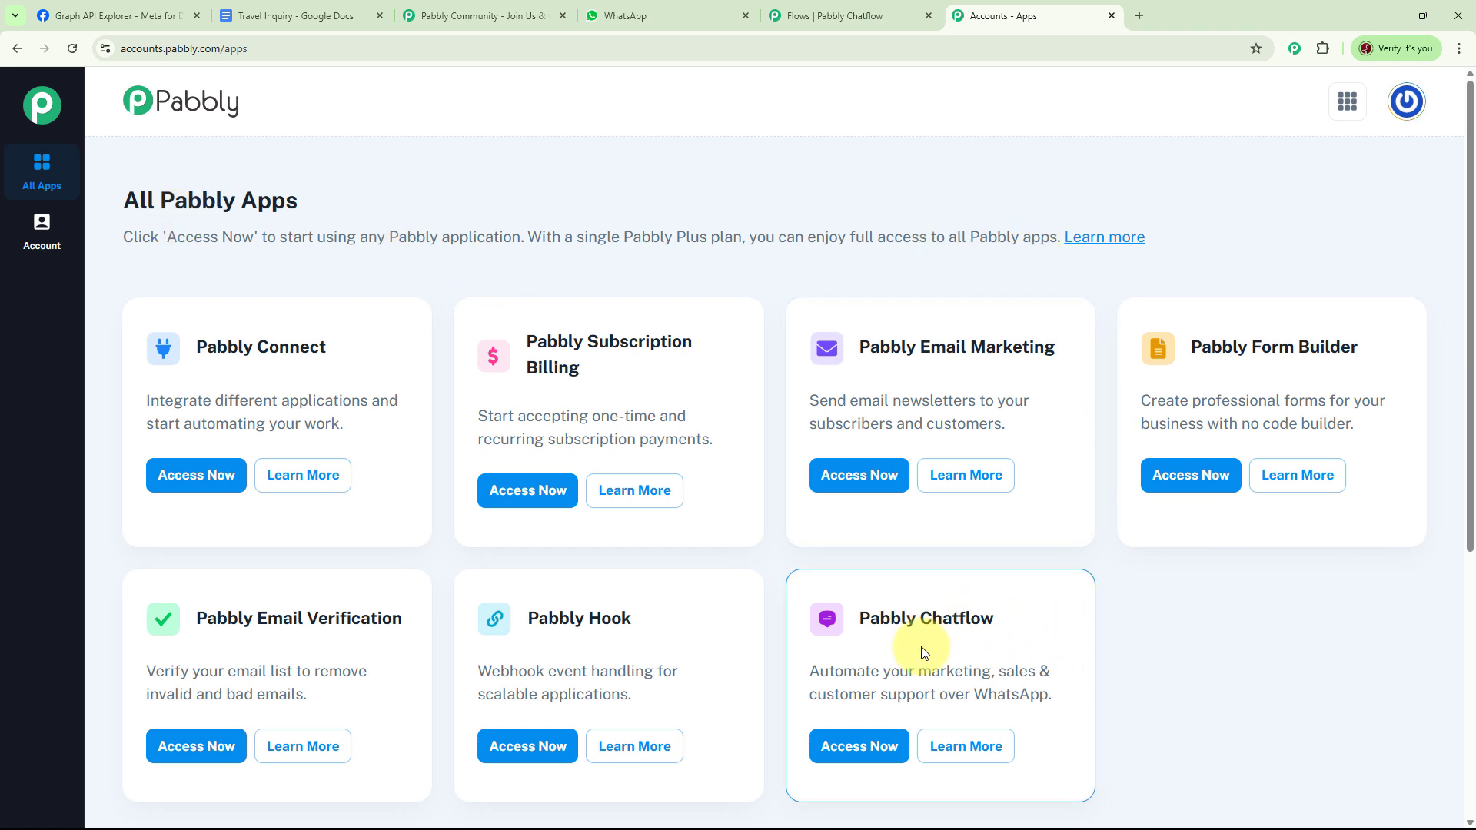
left_click(853, 744)
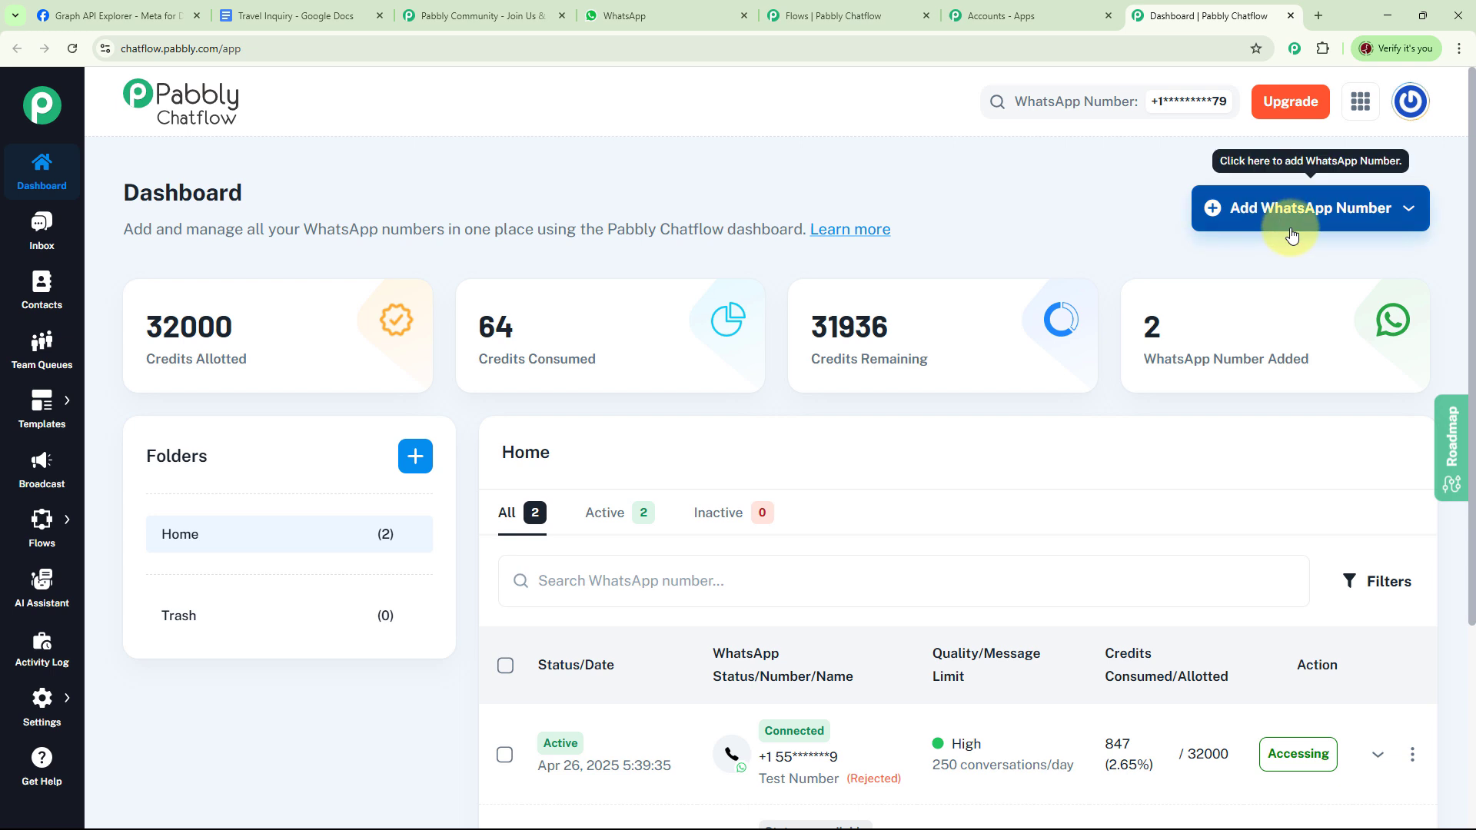
Examine the connection options for adding a WhatsApp number and the form for creating a folder.
left_click(1312, 218)
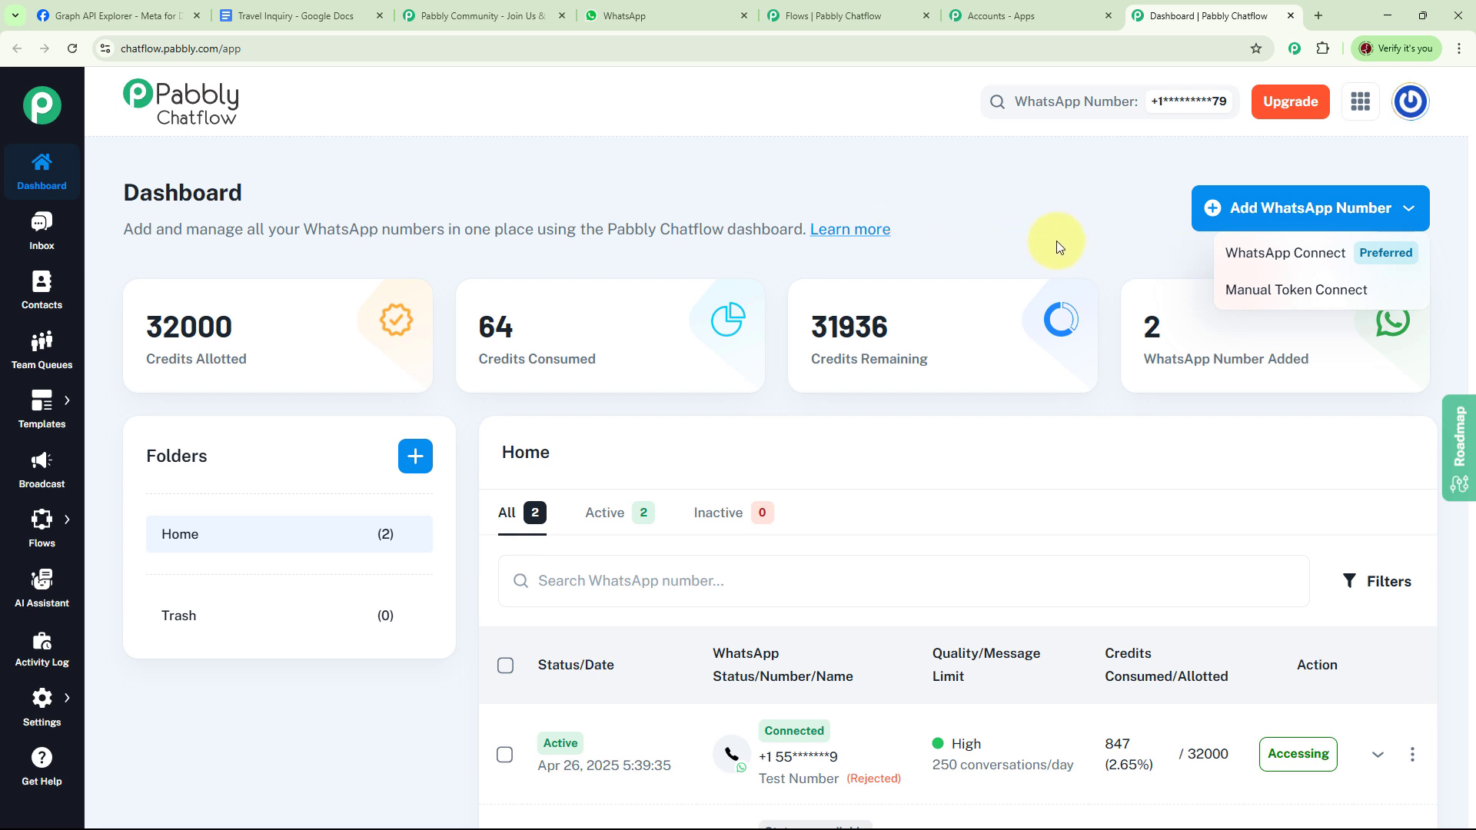
left_click(1178, 255)
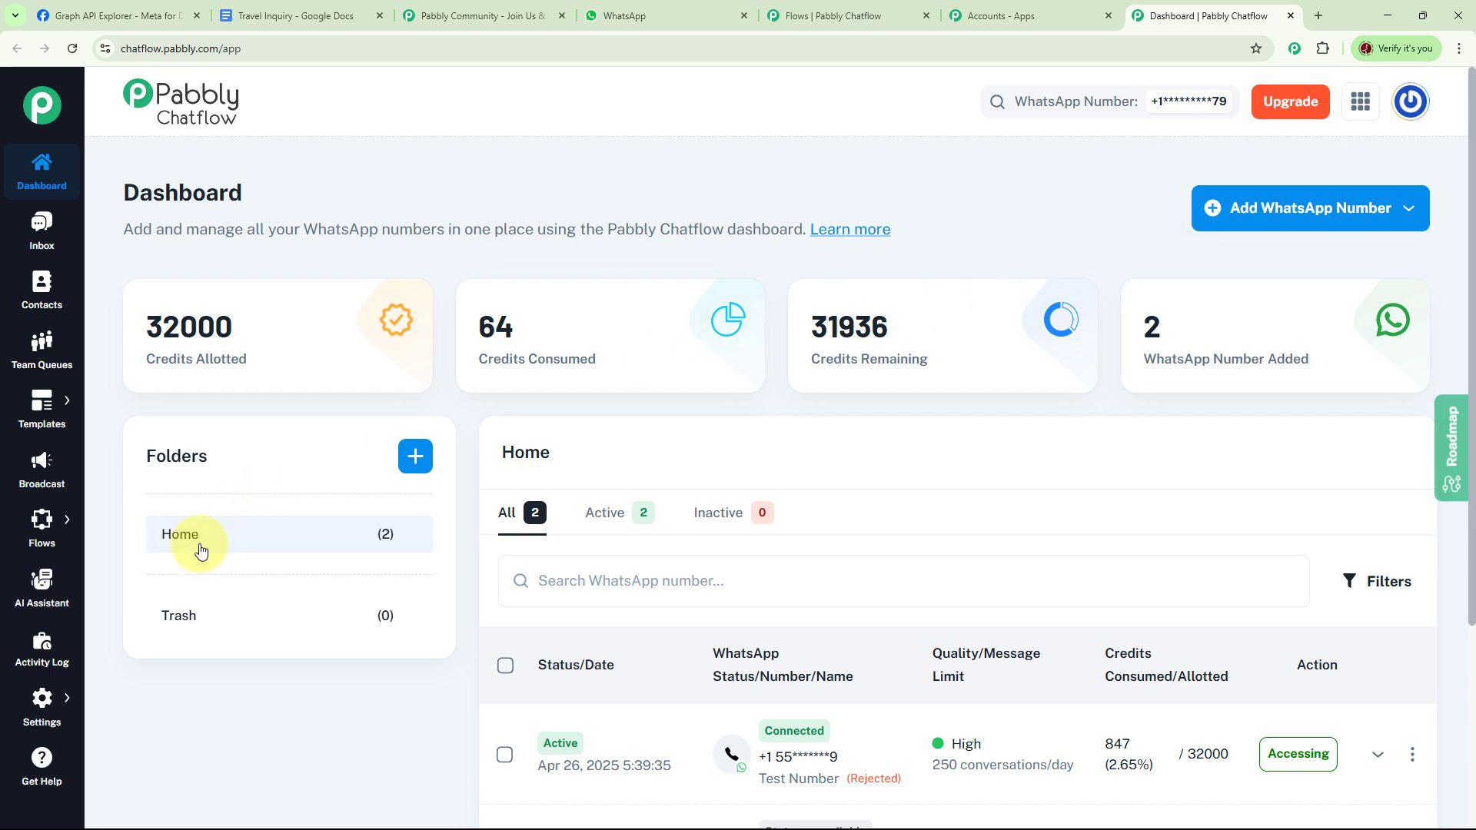
left_click(415, 455)
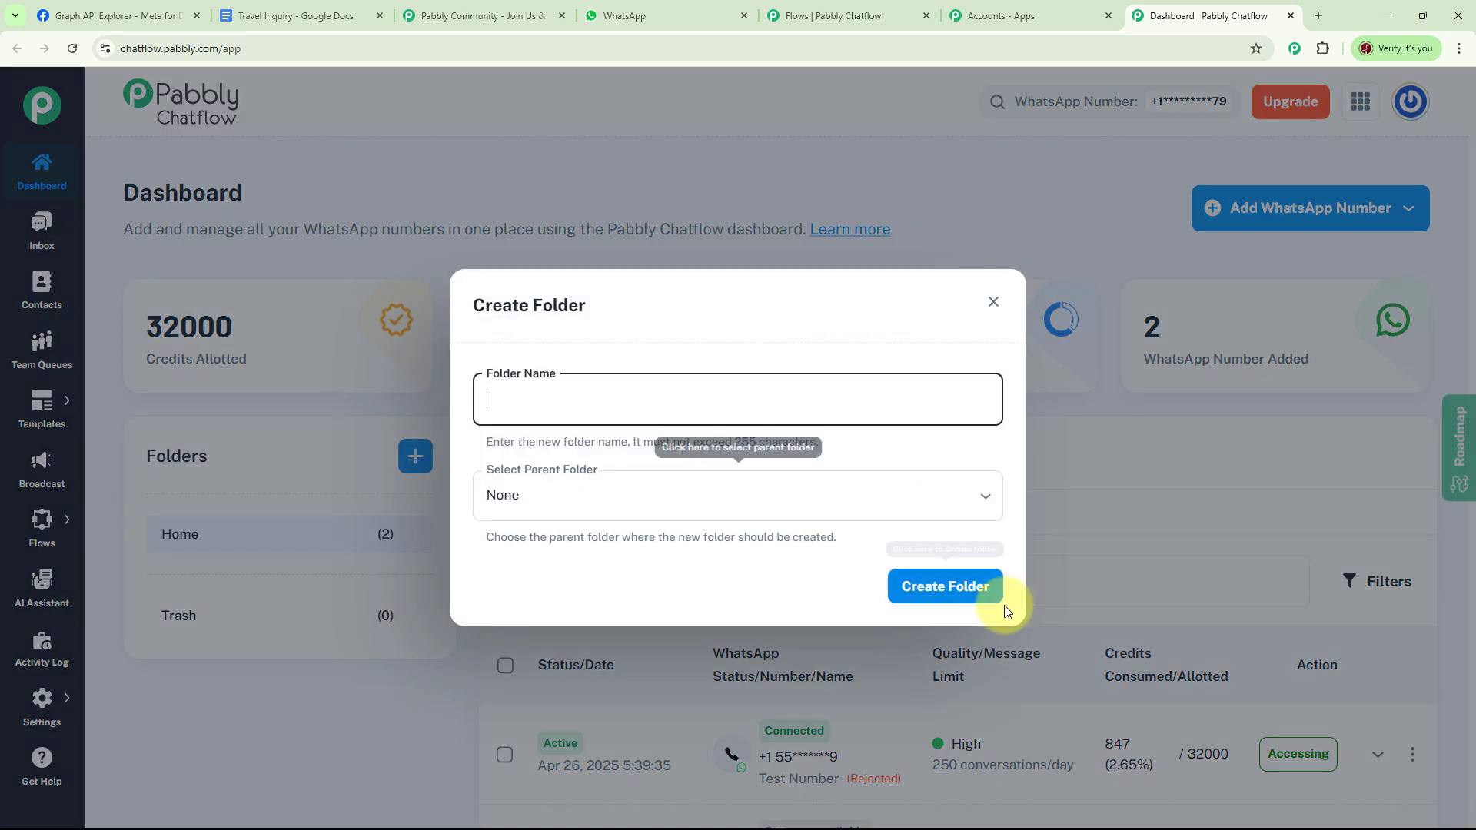
left_click(993, 302)
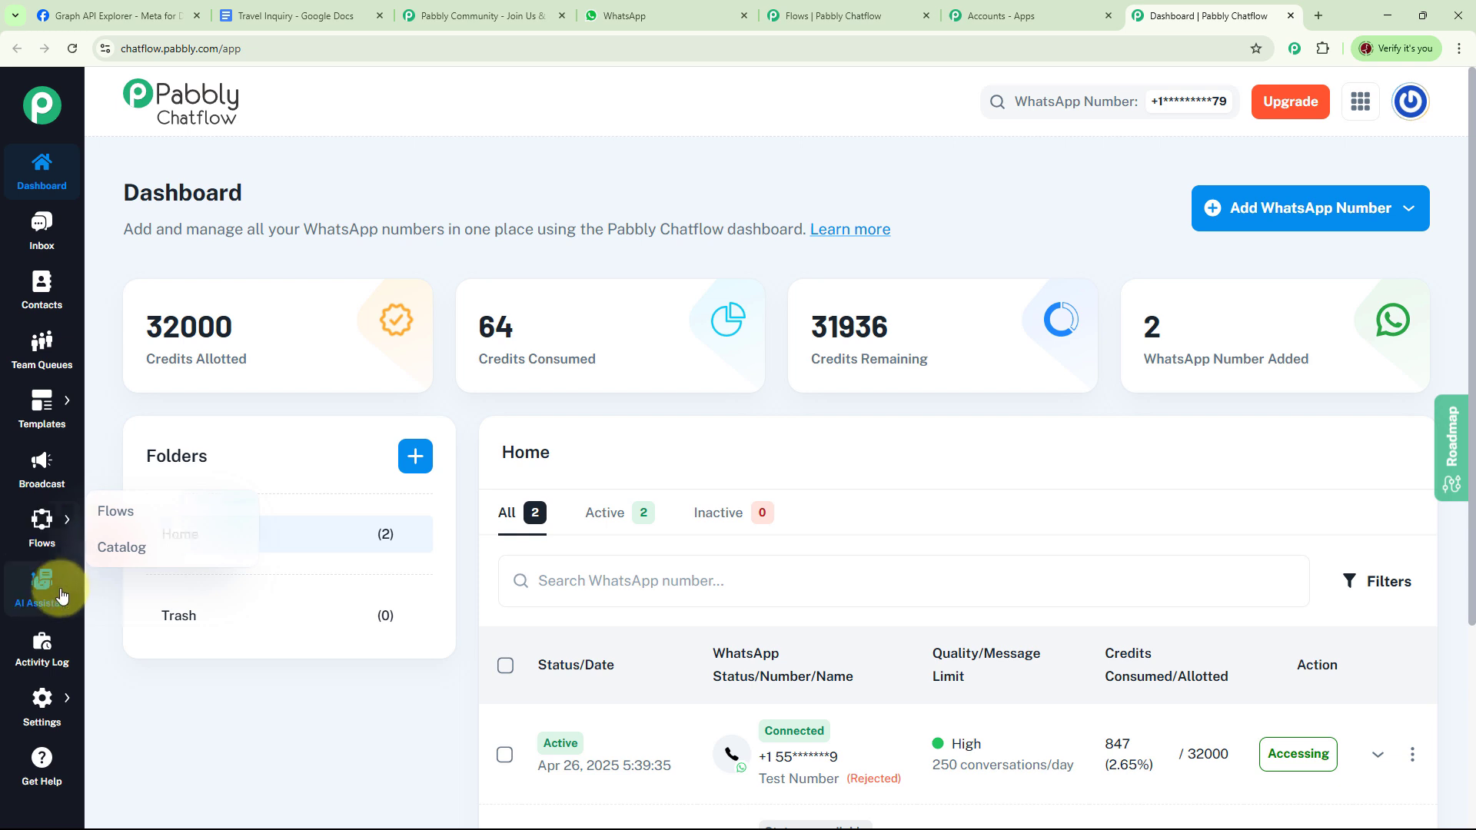
Check the available settings entries and open the Flow Builder page listing all flows.
mouse_move(49, 709)
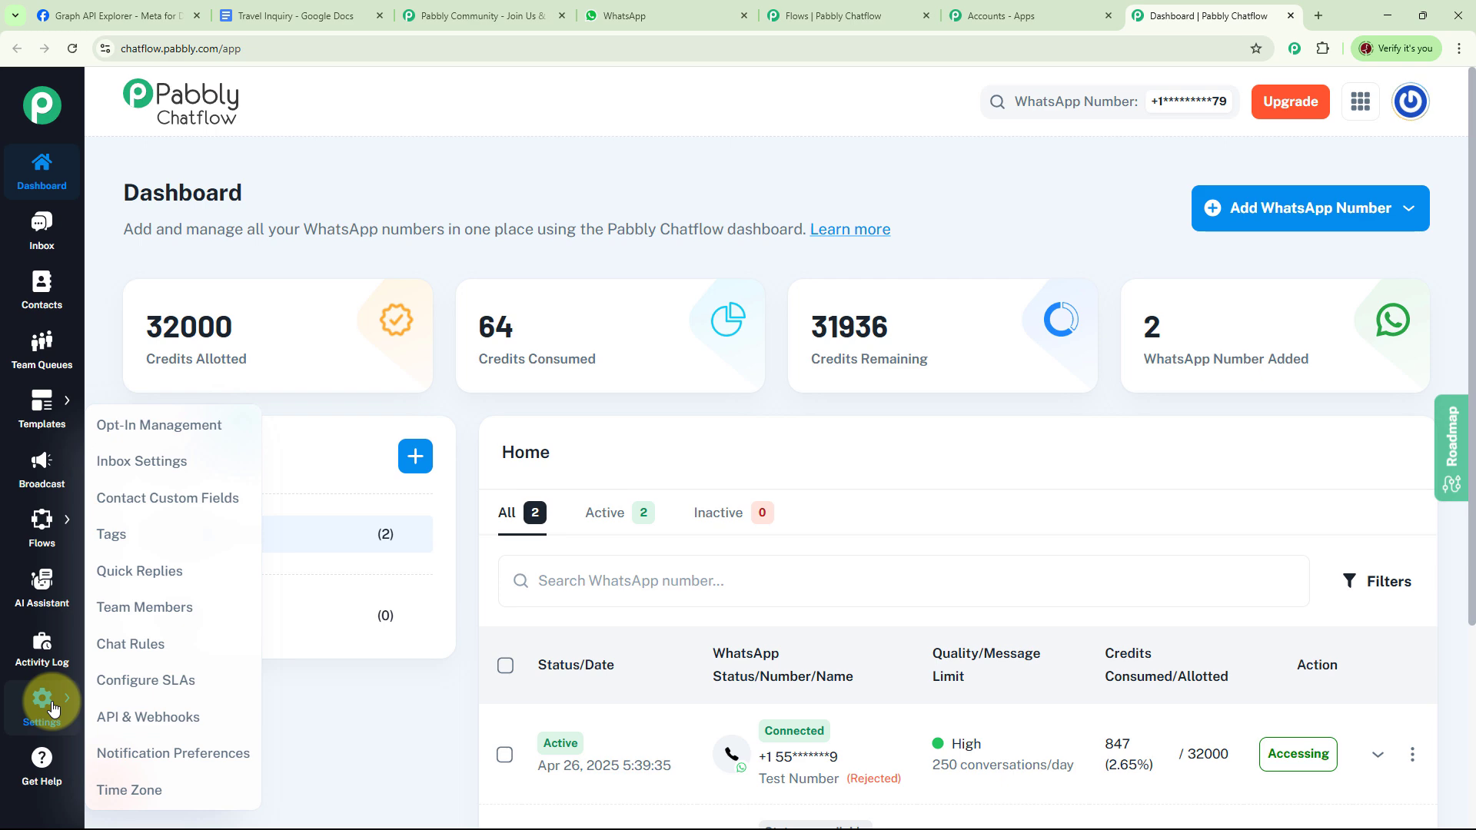
mouse_move(46, 522)
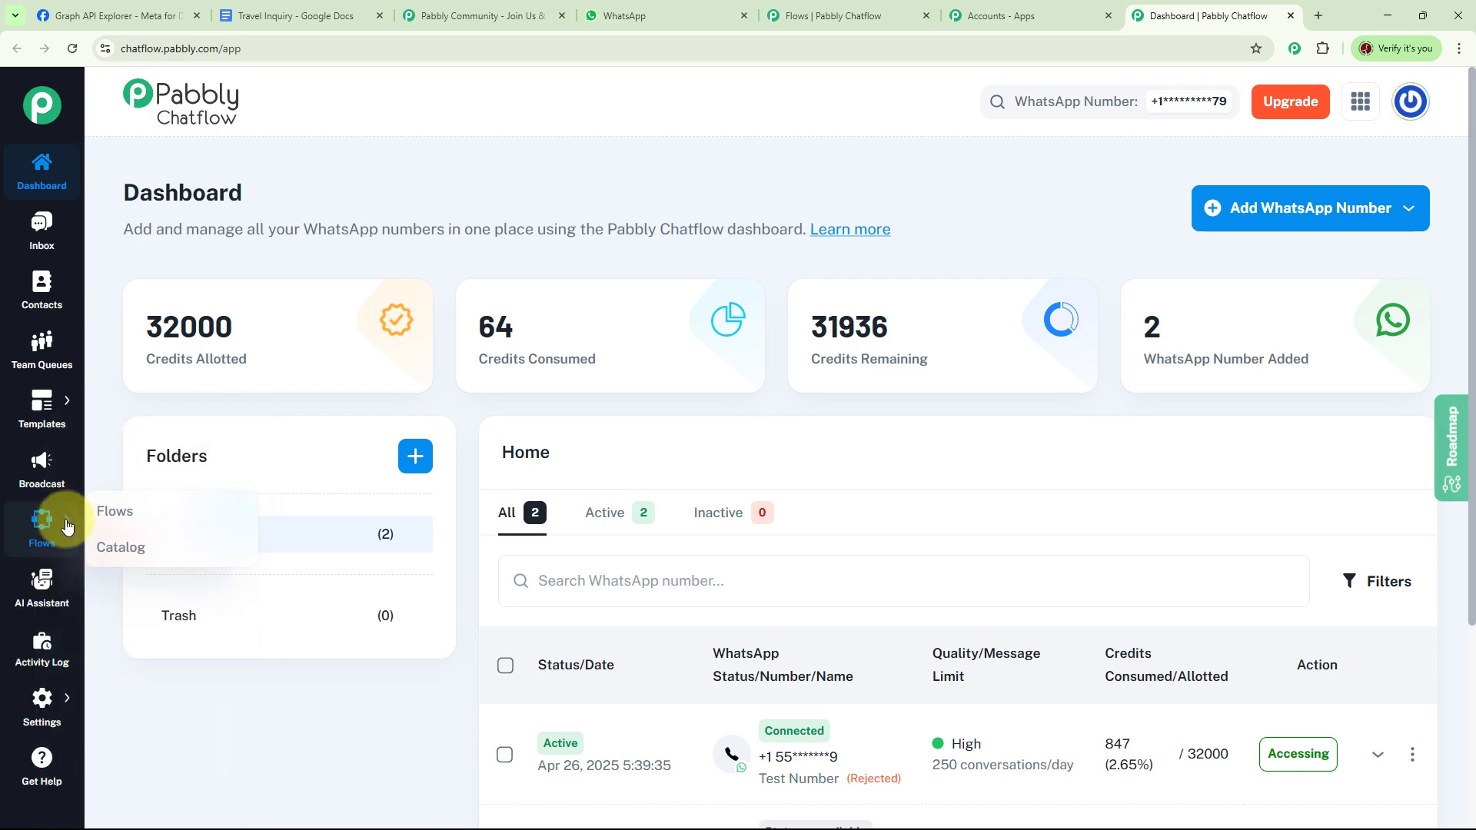
left_click(152, 511)
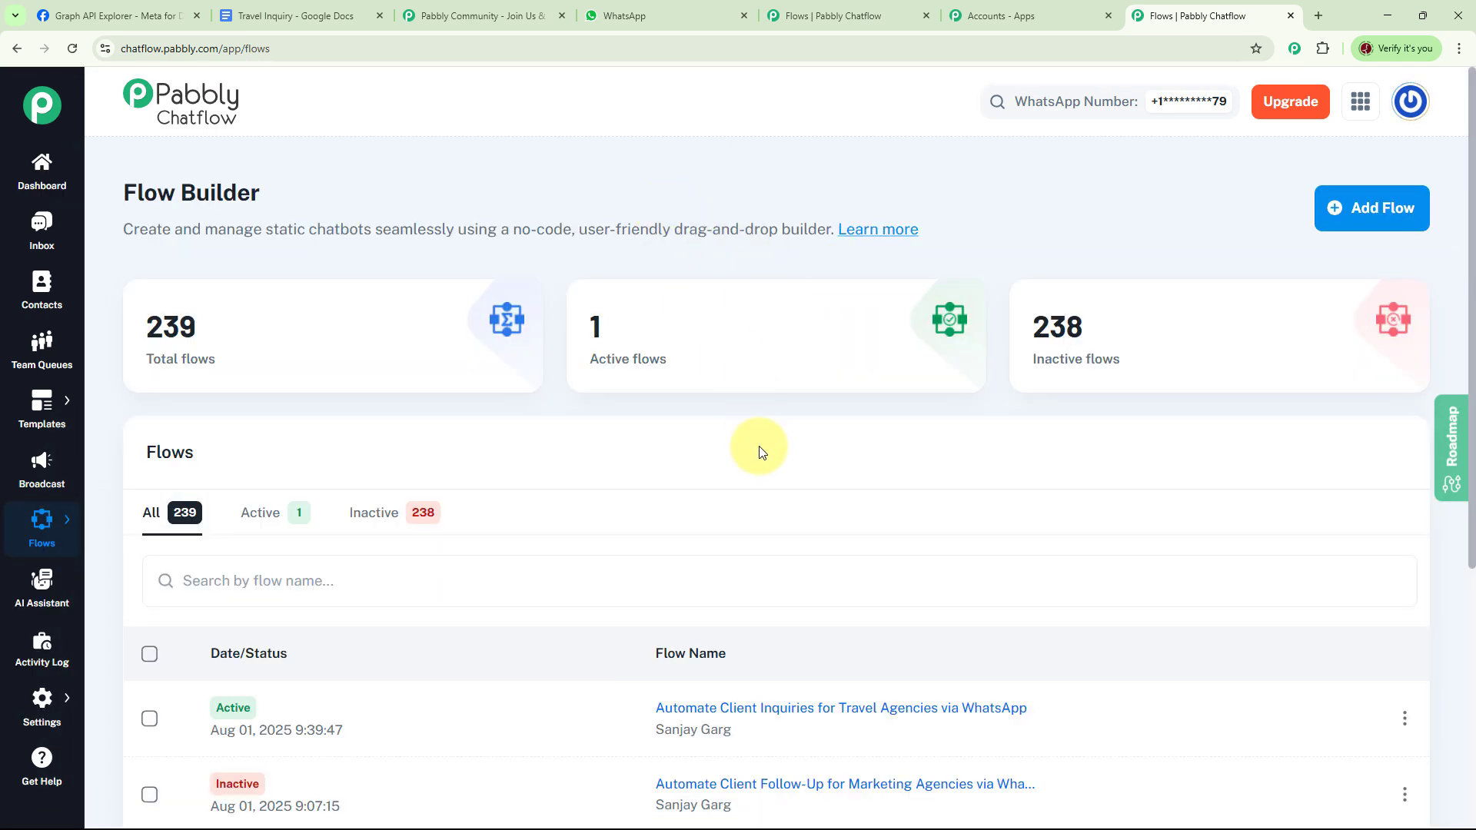
Check the flow totals, then set the existing "Automate Client Inquiries for Travel Agencies via WhatsApp" flow to inactive.
mouse_move(202, 352)
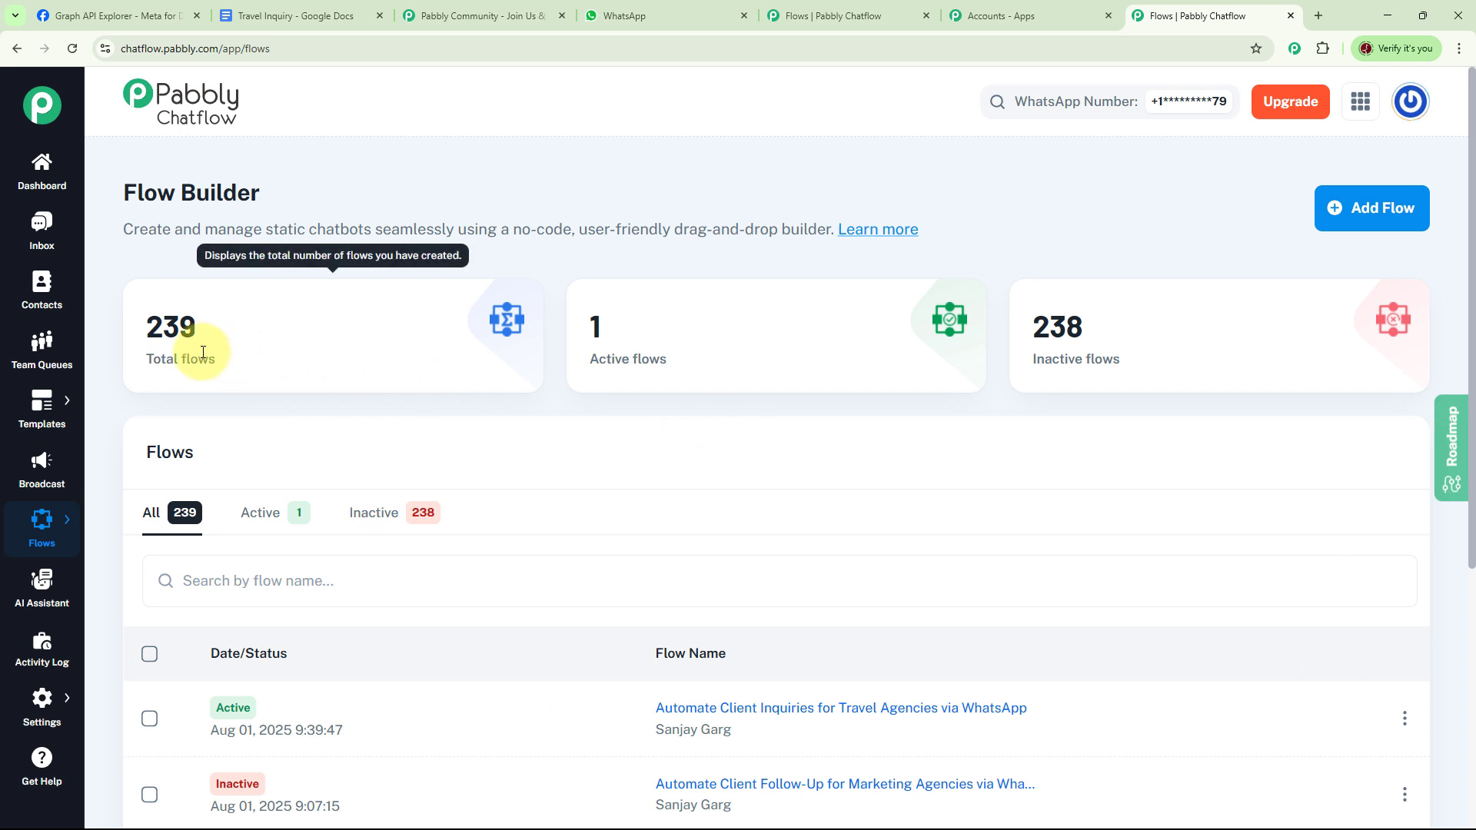
mouse_move(1179, 385)
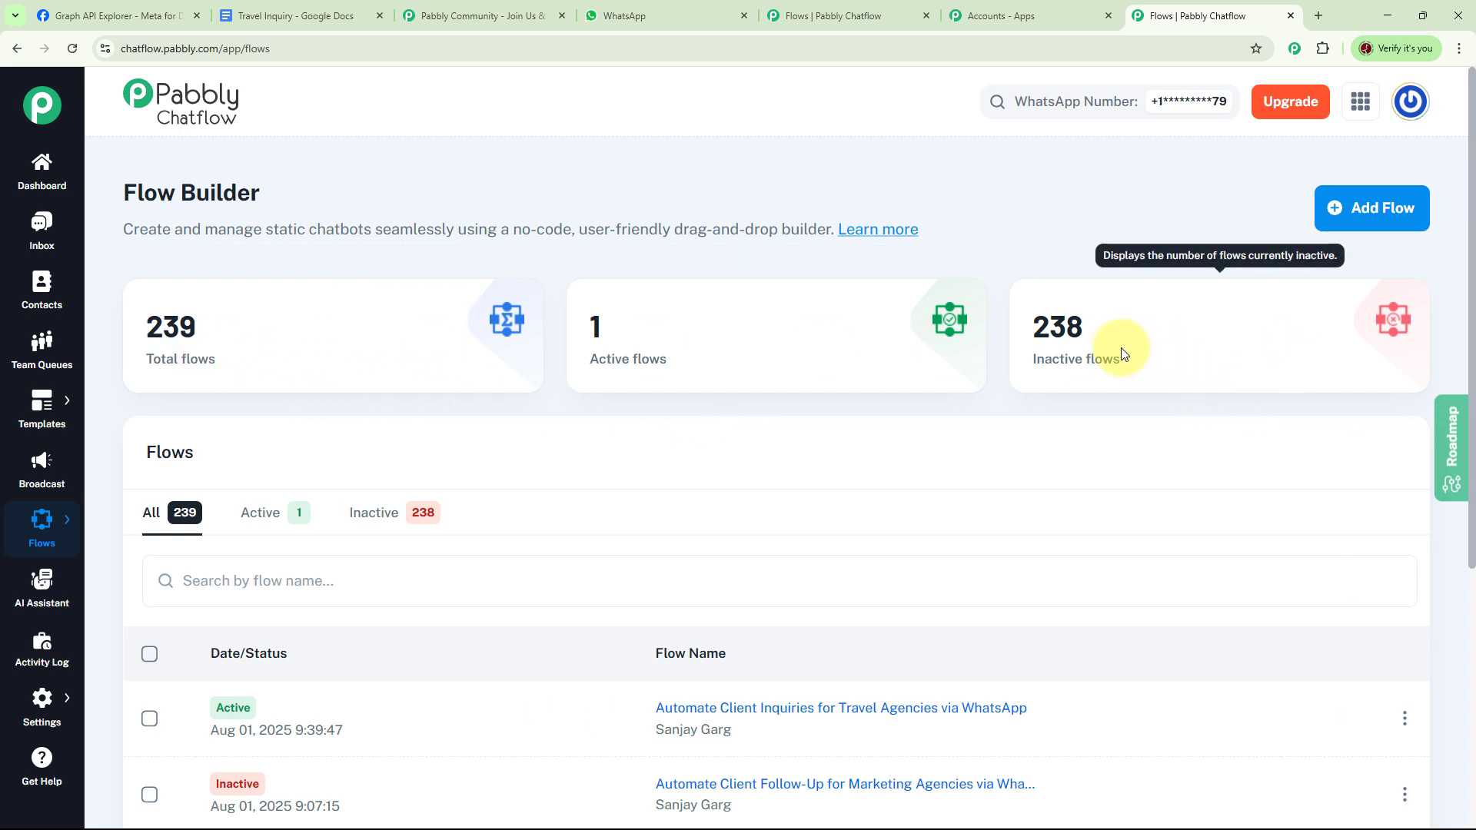
mouse_move(669, 366)
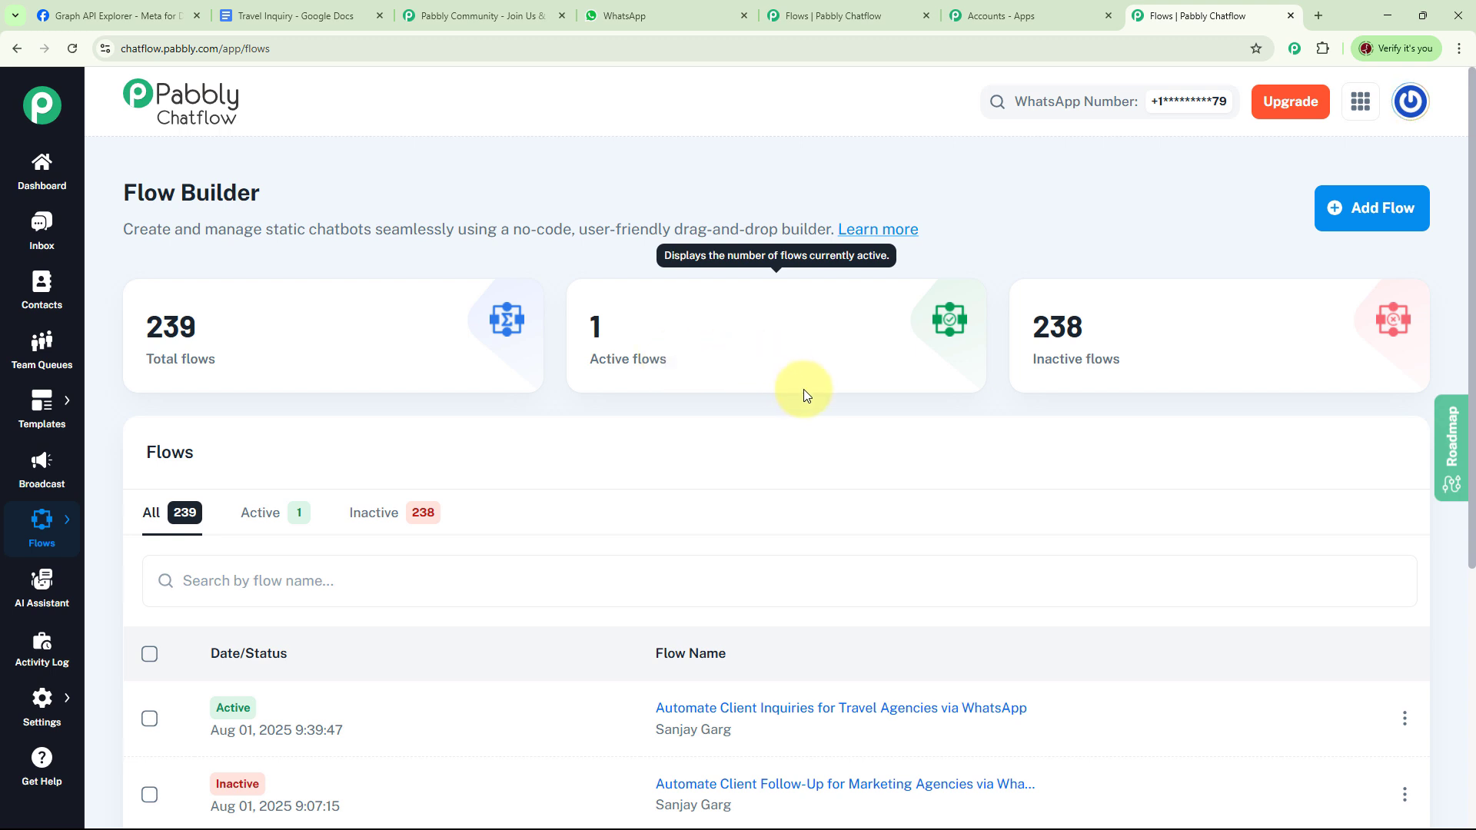
scroll(804, 389, "down", 3)
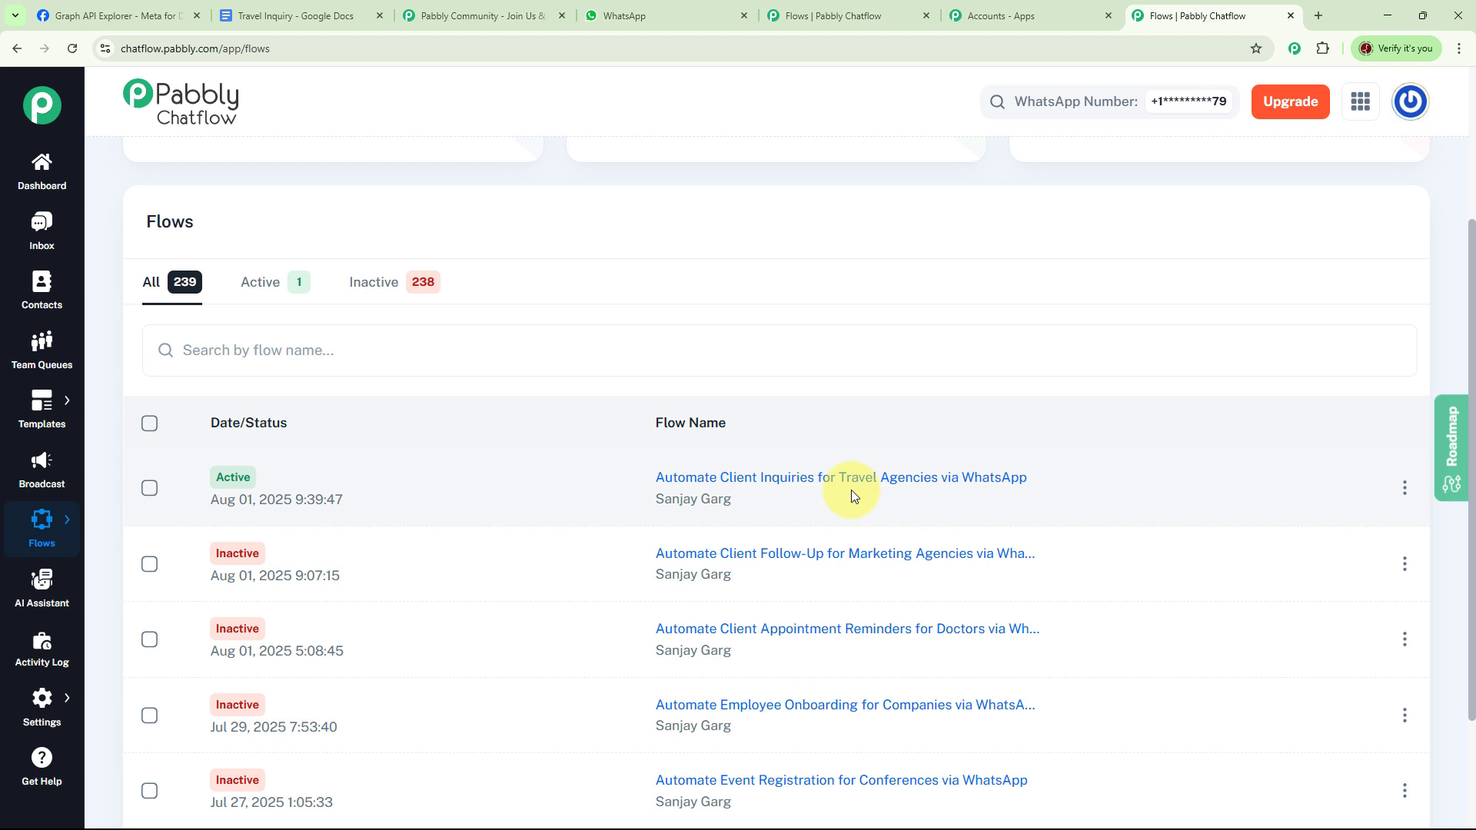
left_click(1404, 490)
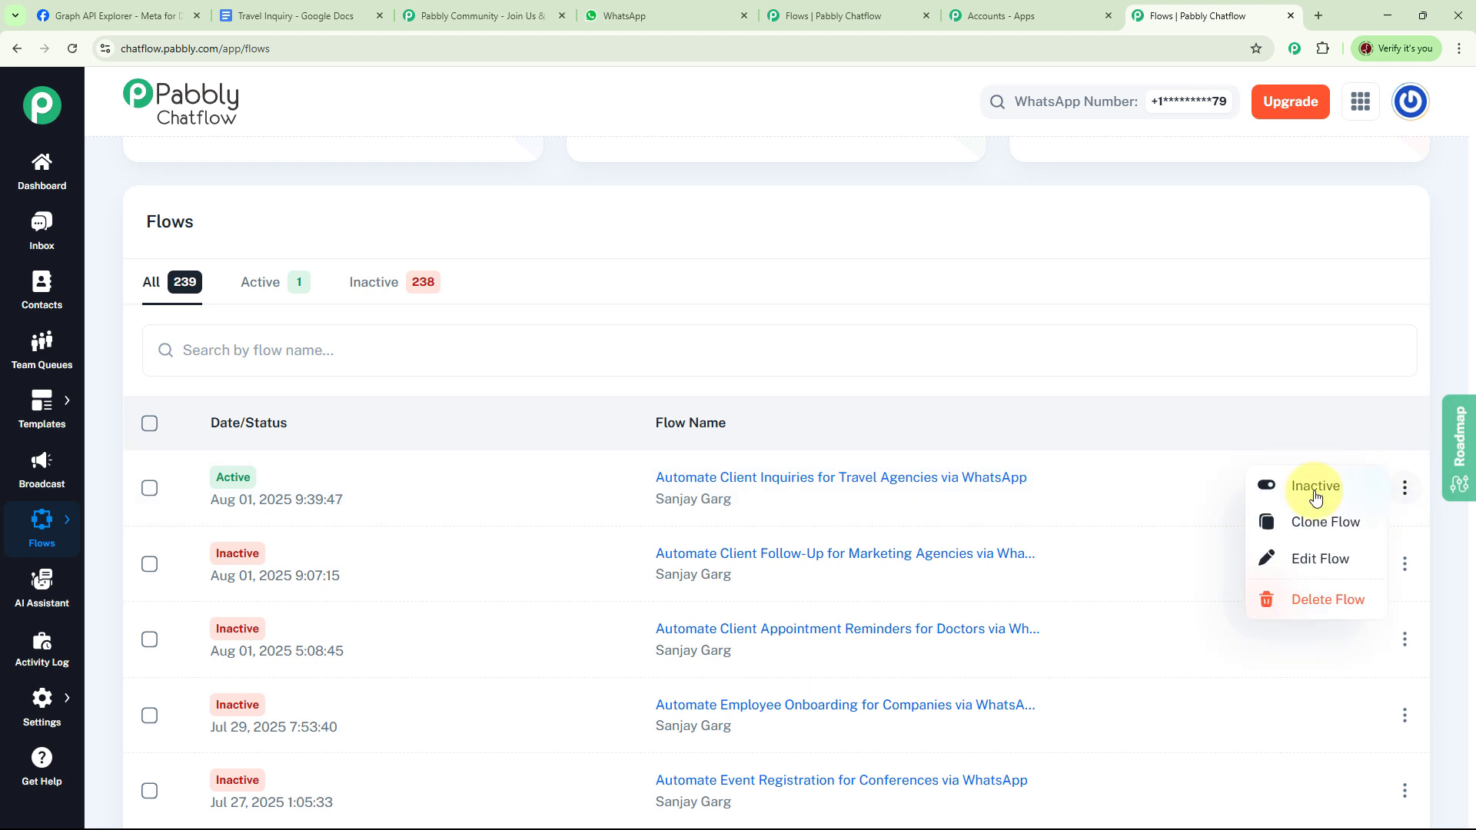
left_click(1310, 489)
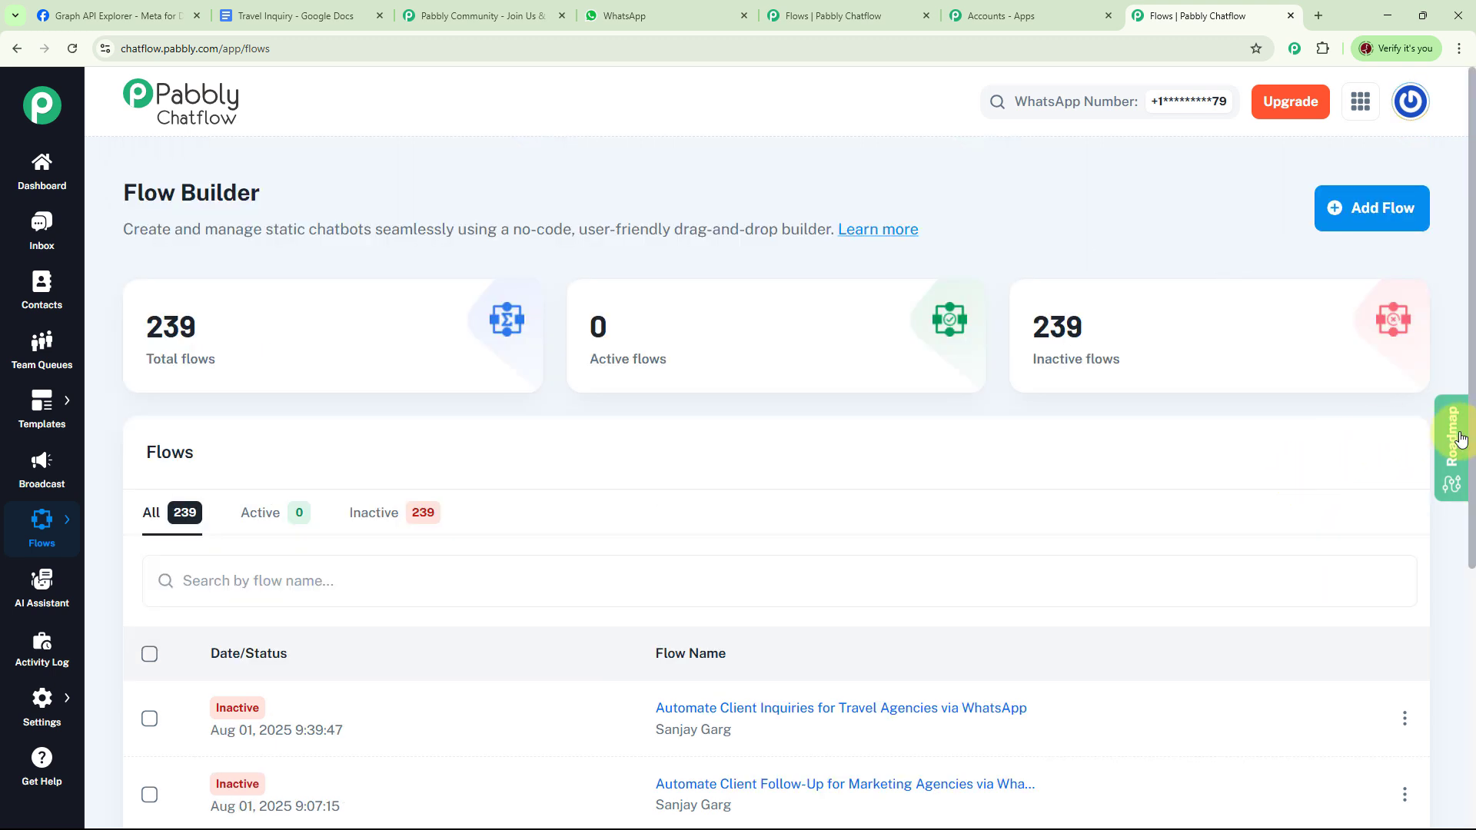
Create a new flow and name it "Automate Client Inquiries for Travel Agencies".
left_click(1371, 220)
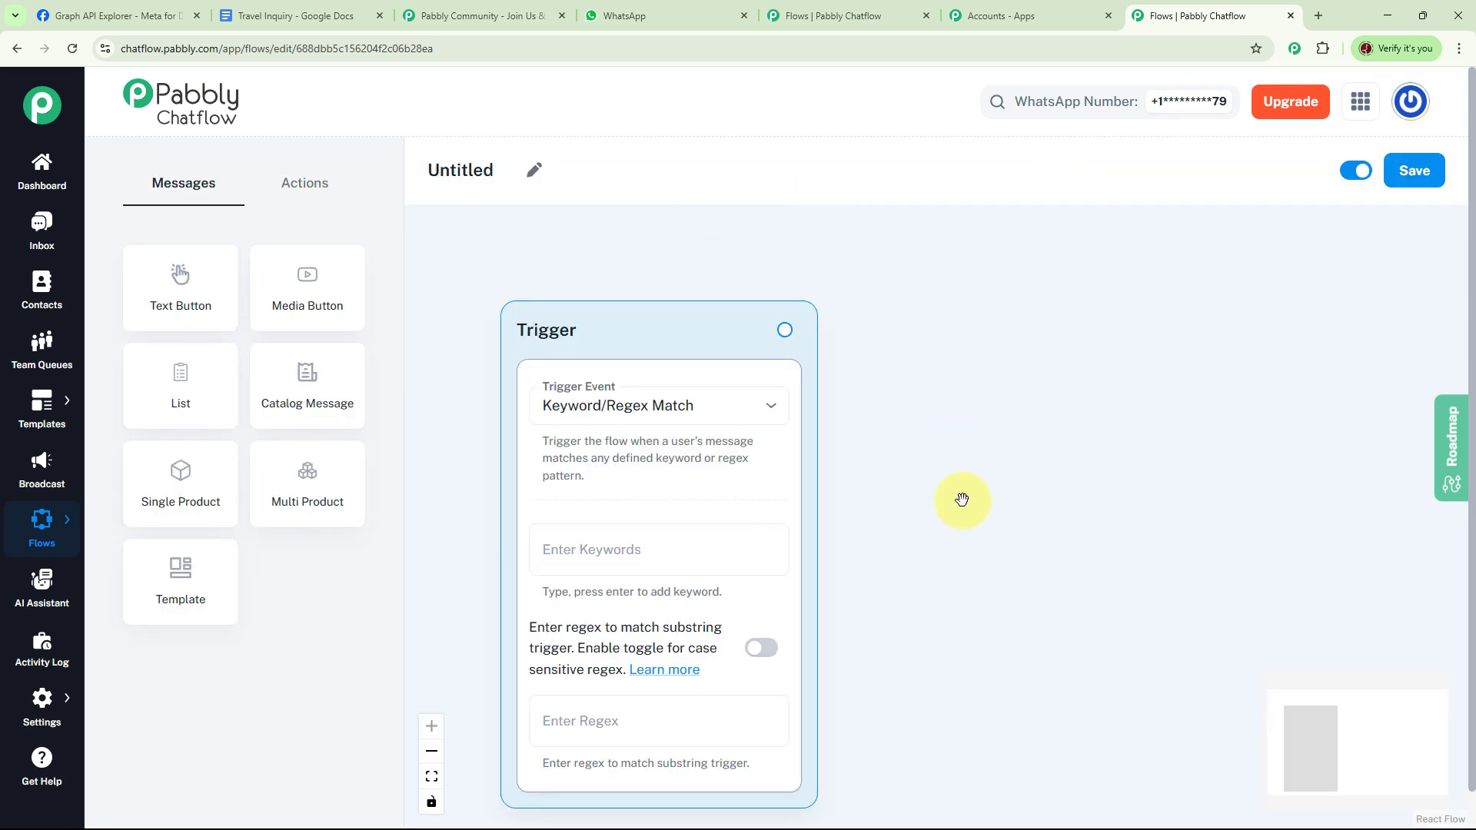
left_click(535, 172)
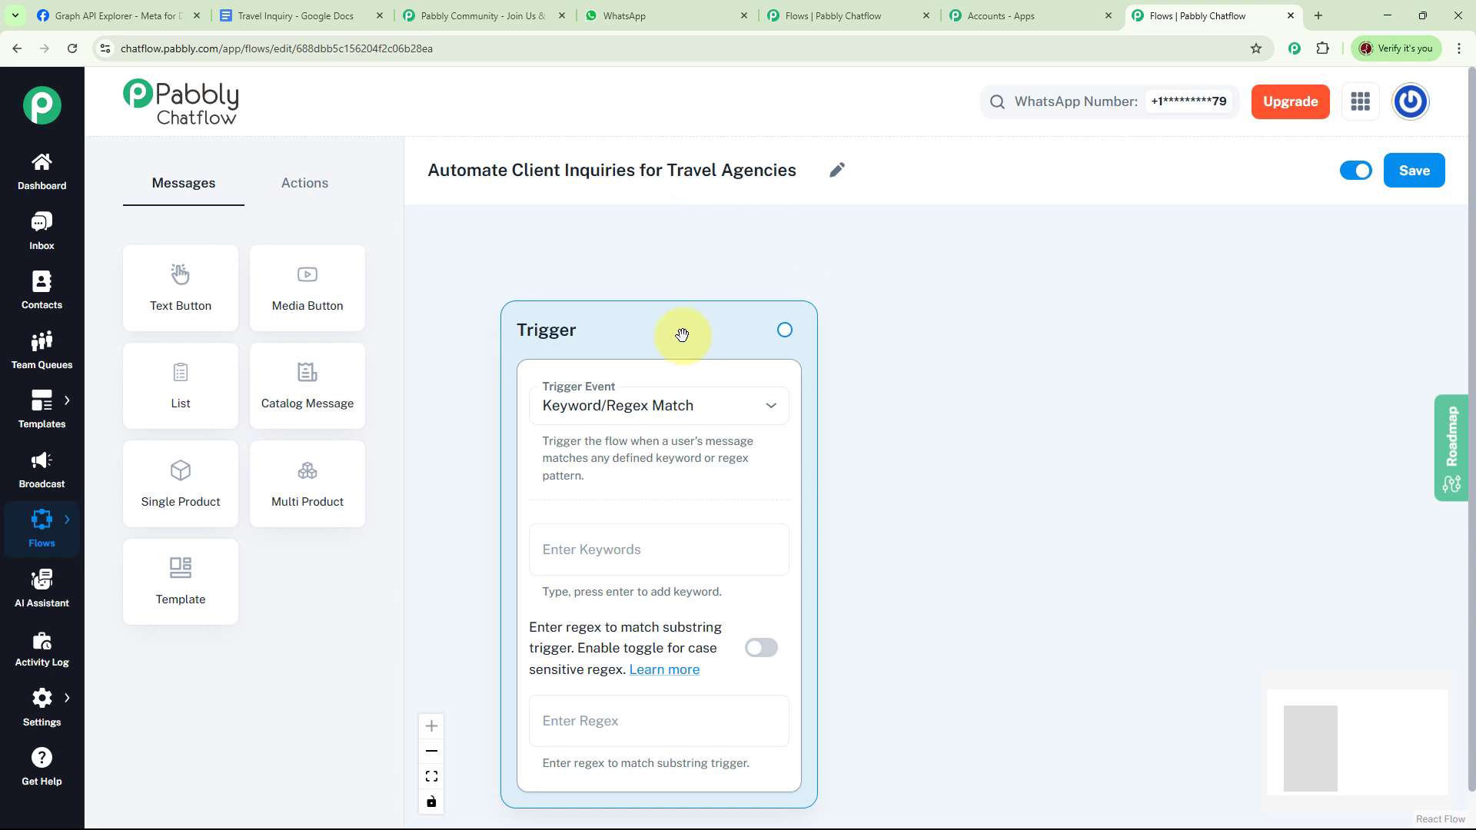
Add the trigger keywords "Travel Packages", "Book Holiday" and "Destination Inquiry" to the Keyword/Regex Match trigger.
left_click_drag(682, 333, 651, 273)
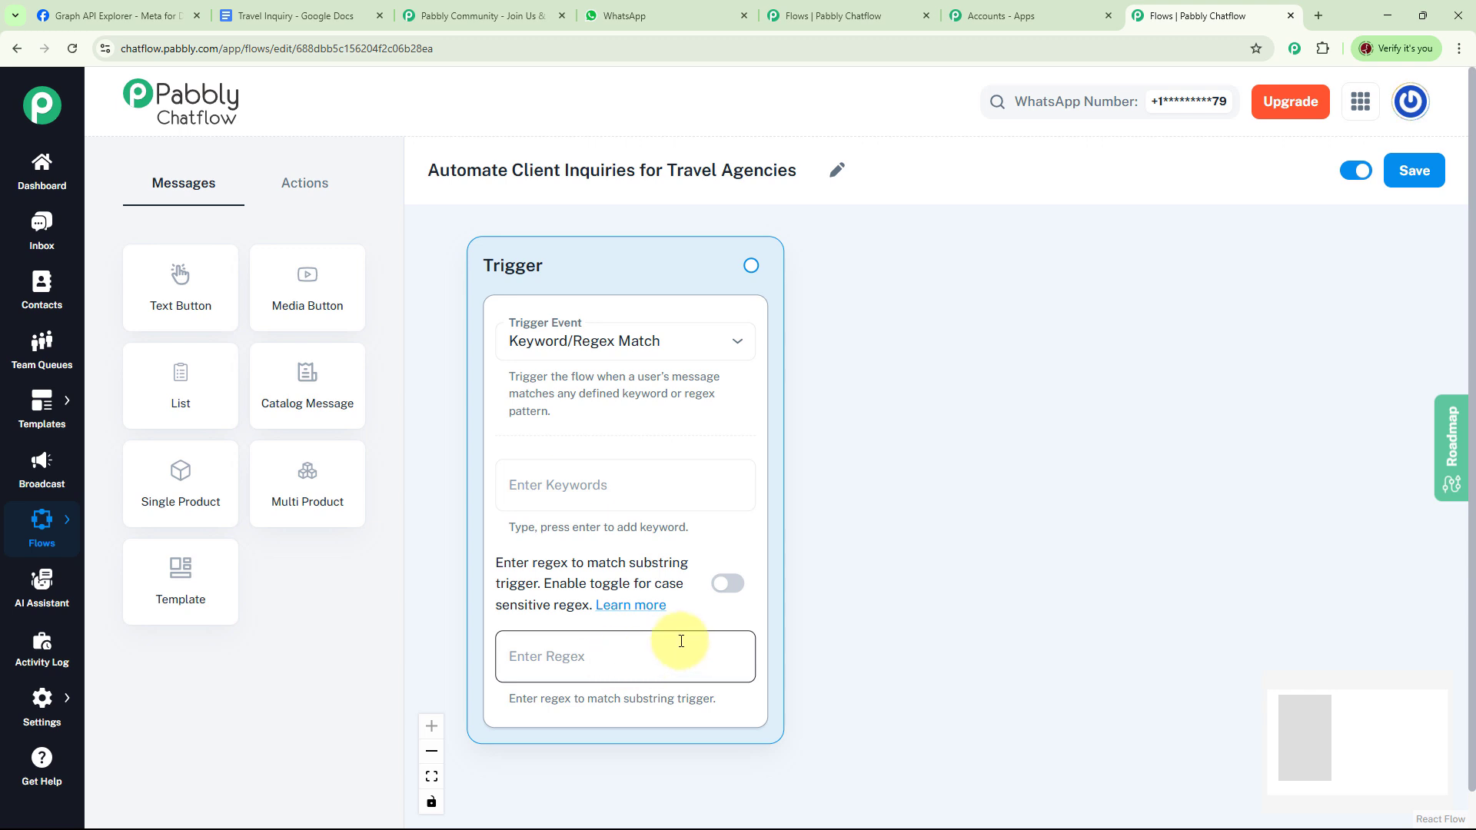
left_click(579, 486)
type("Travel Packages, Book Holiday, Destination Inquiry")
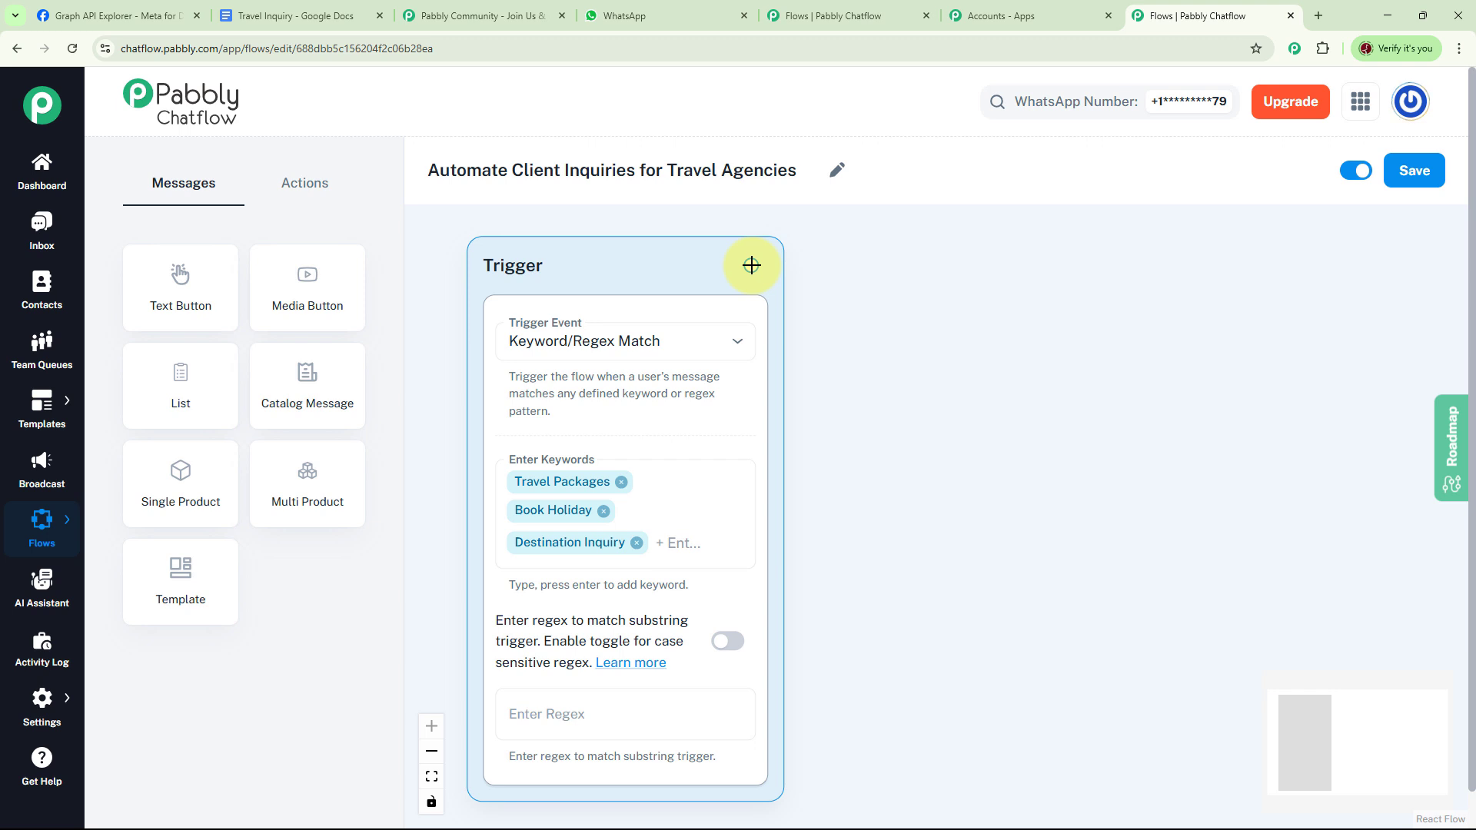
Connect a Text Button message to the trigger, paste the "*Welcome, Explorer!*" travel options text into it and review the message.
left_click_drag(751, 265, 945, 237)
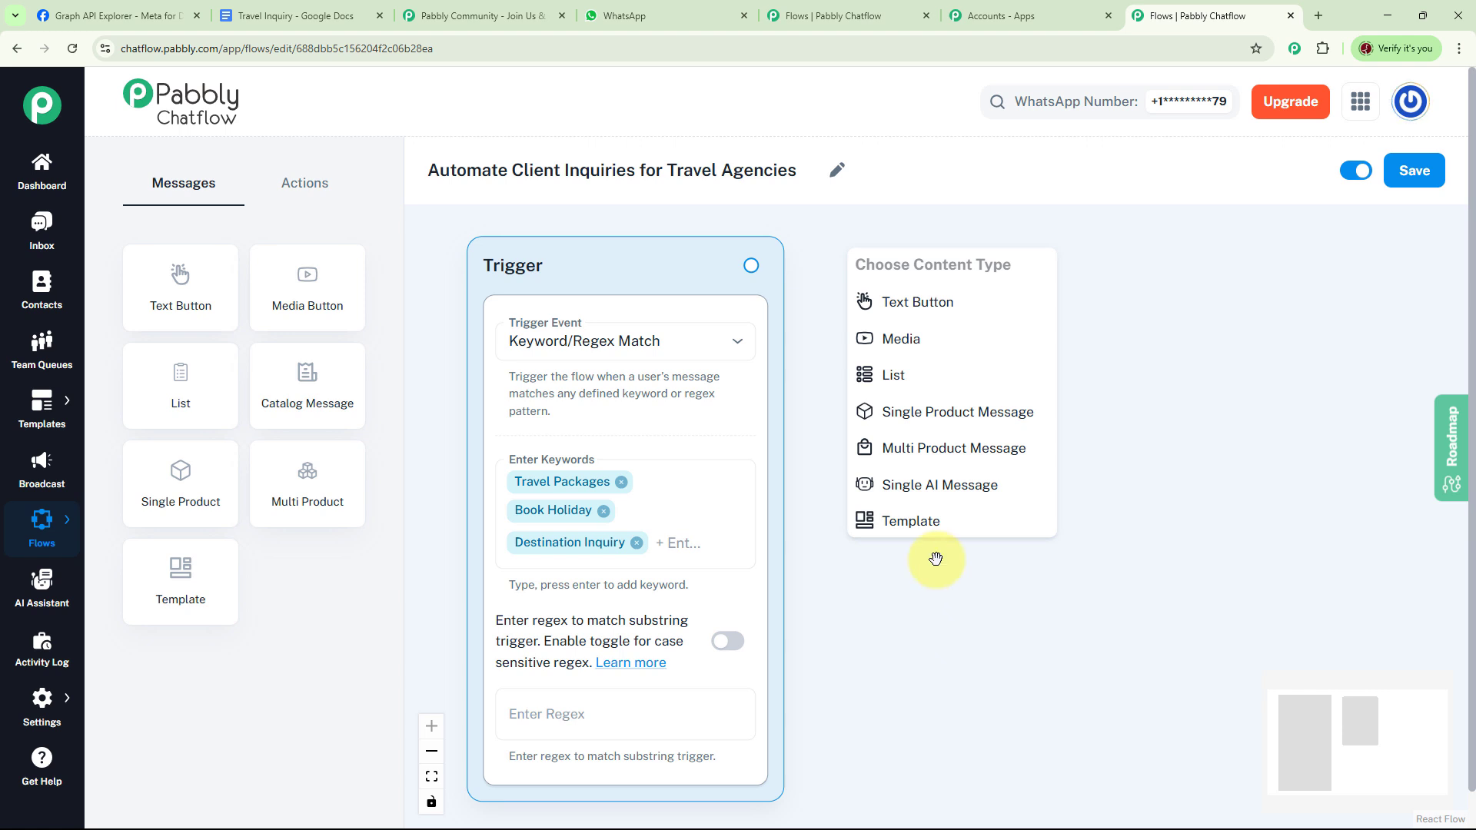
left_click(923, 314)
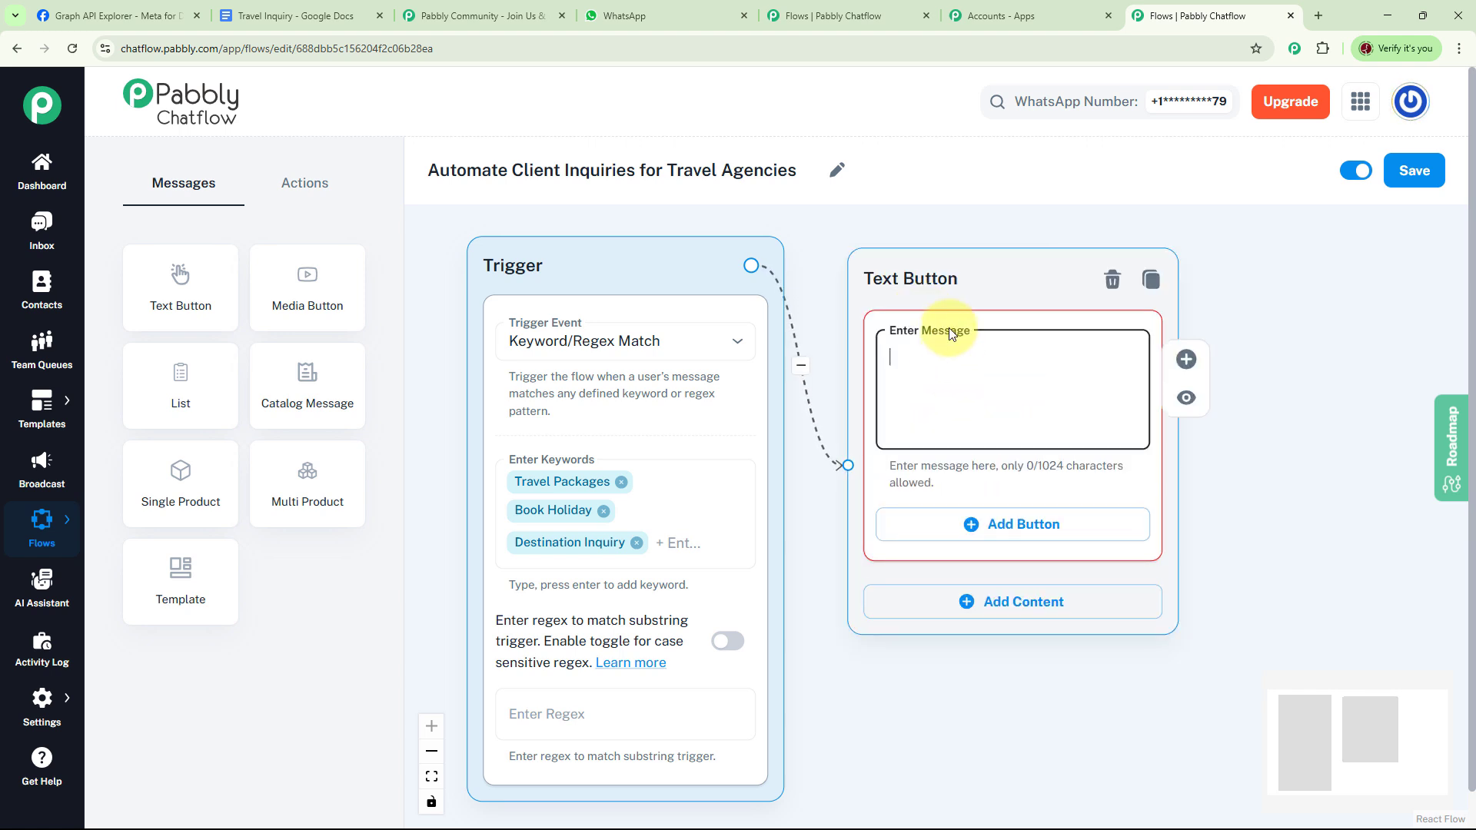
key("ctrl+v")
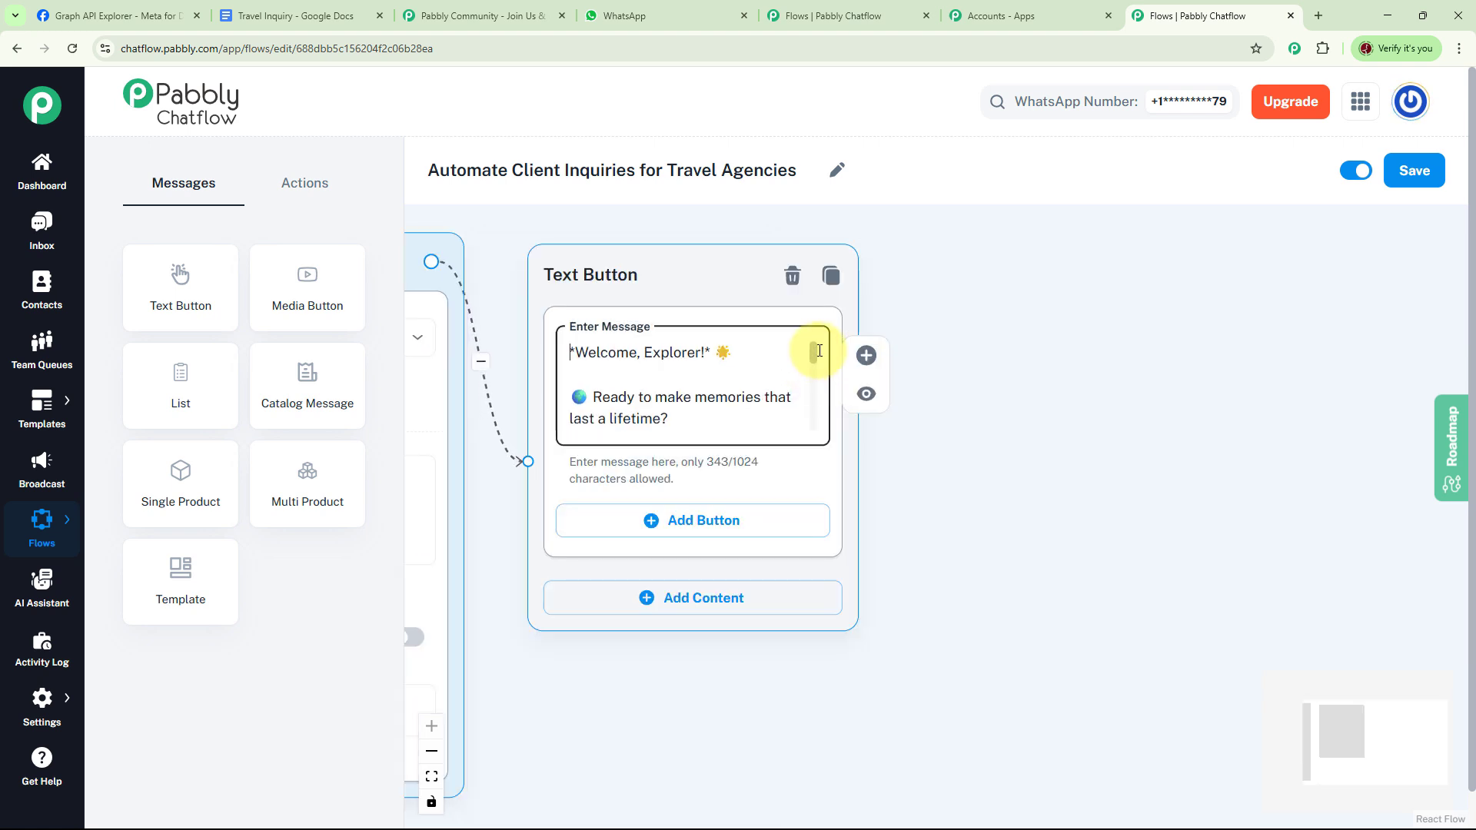
scroll(820, 353, "down", 2)
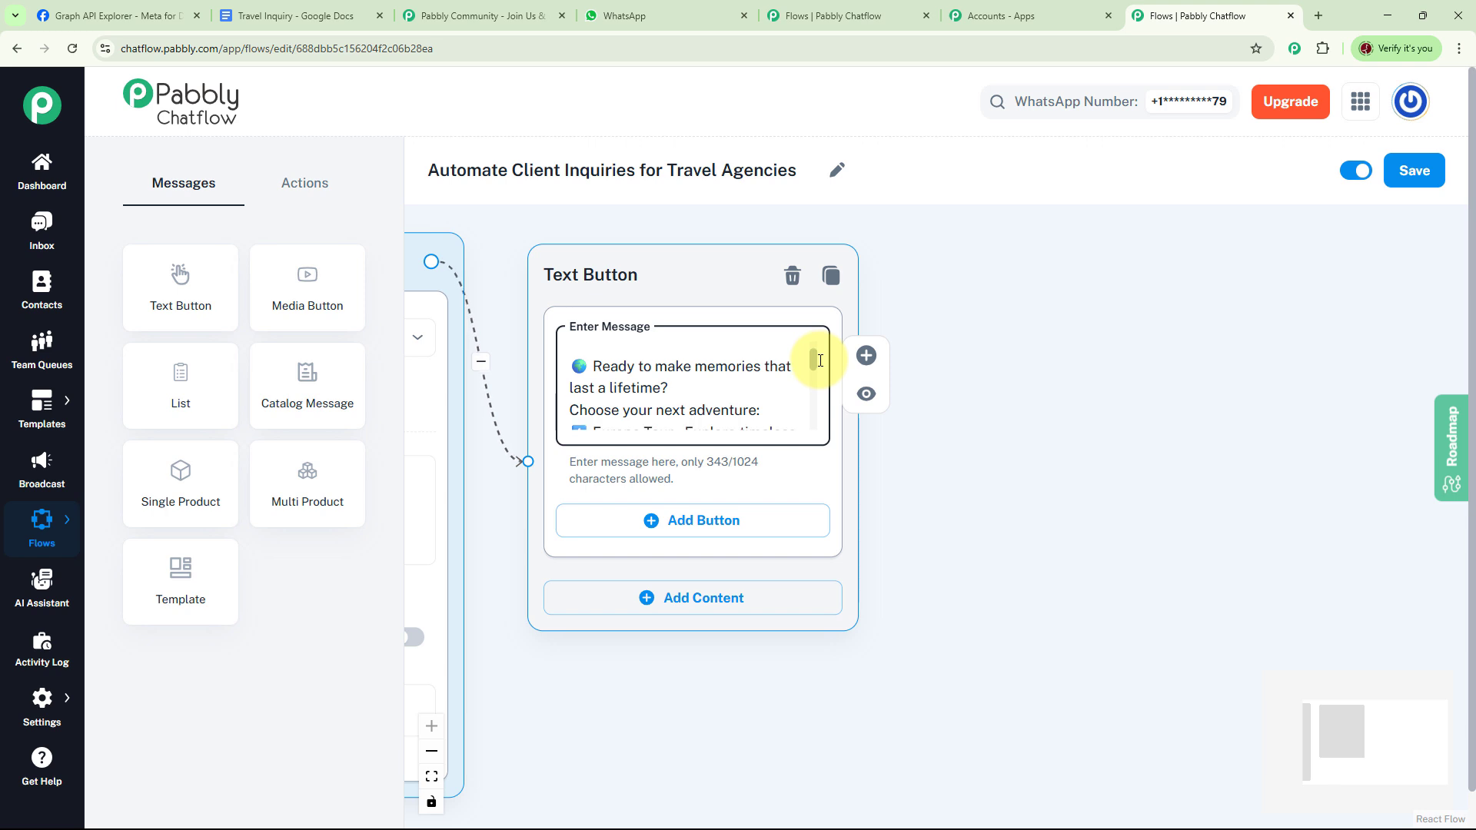
scroll(821, 363, "down", 1)
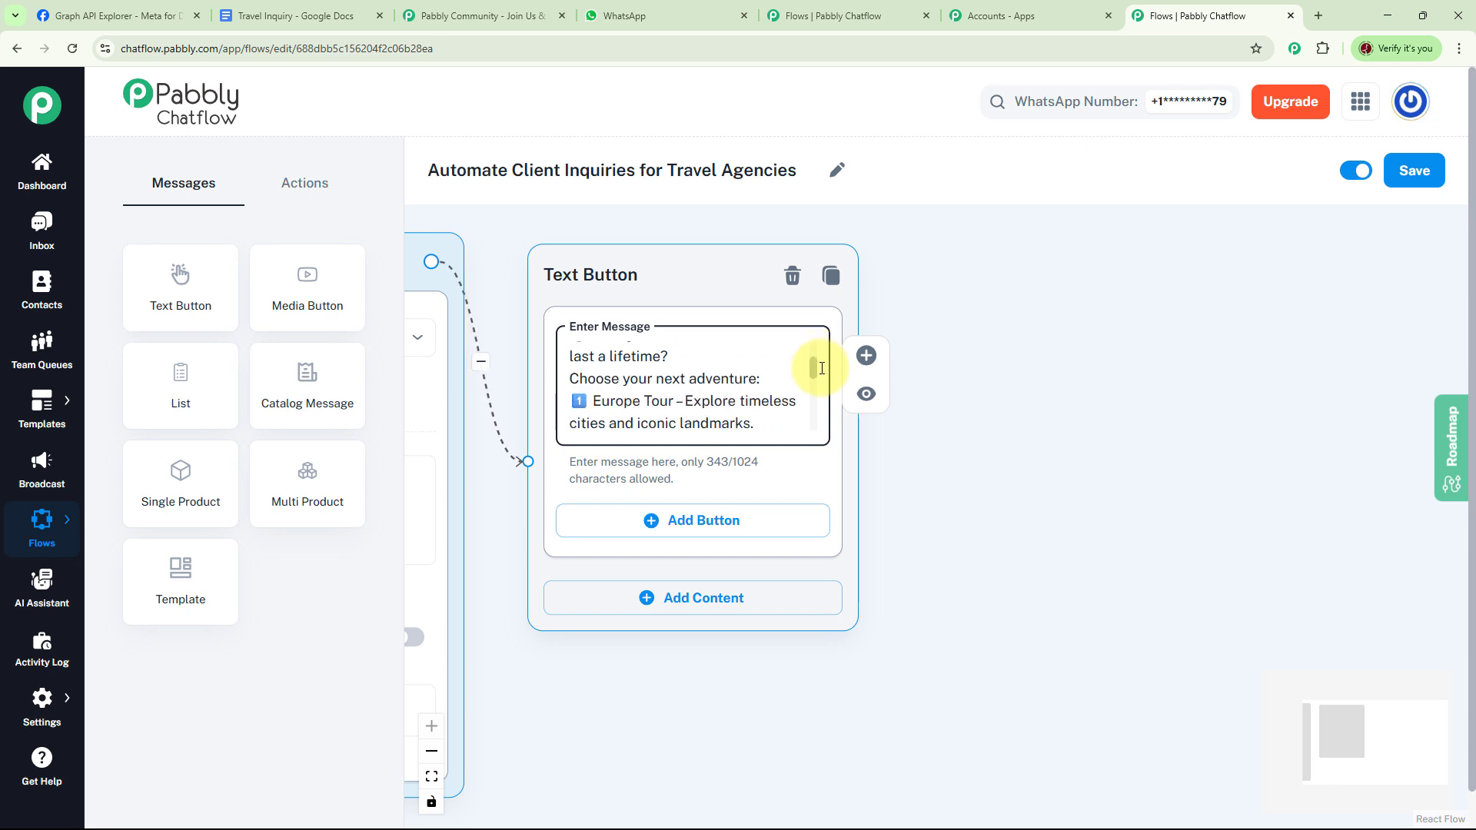
scroll(822, 373, "down", 2)
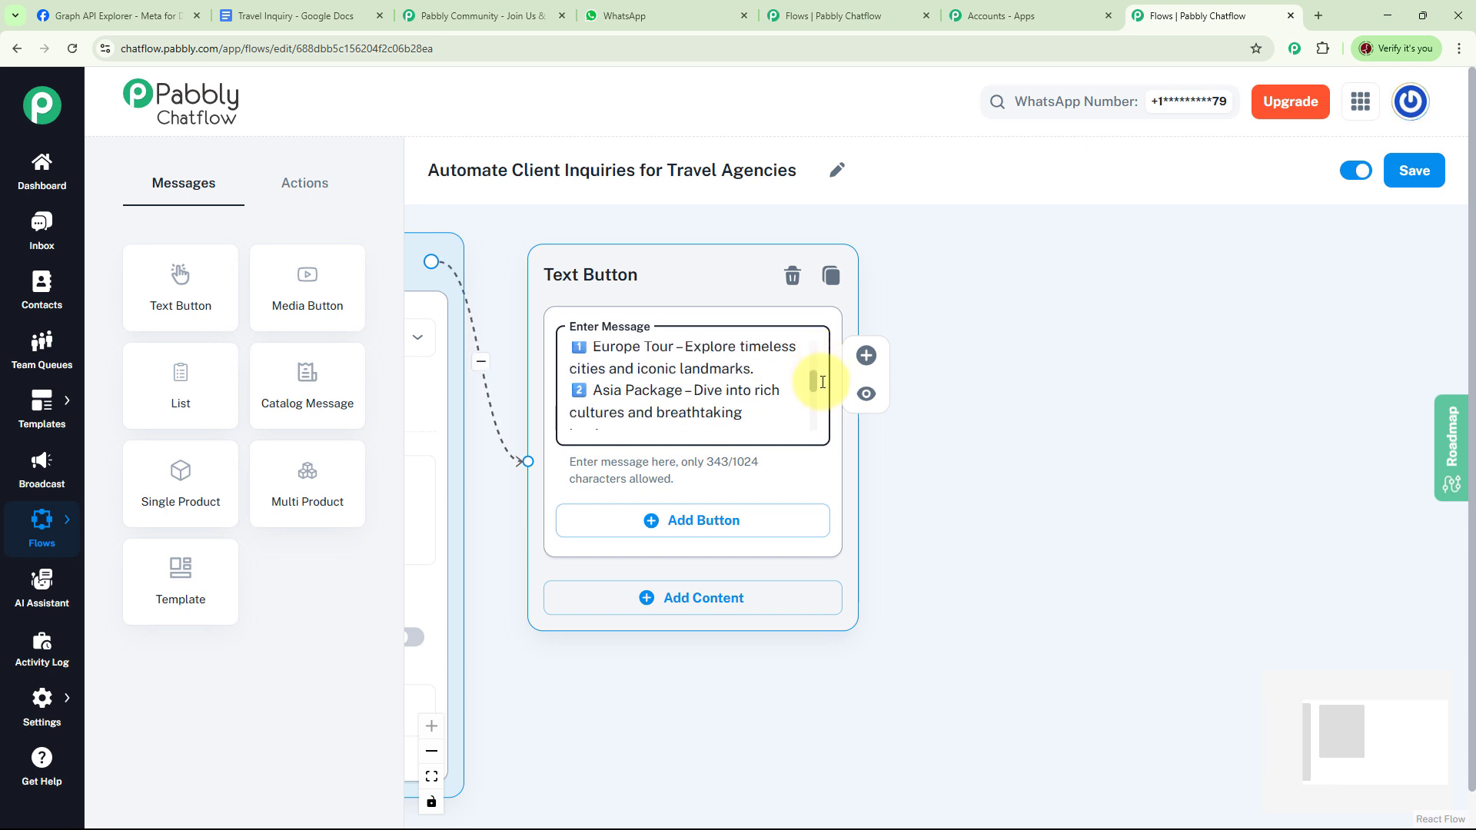
scroll(822, 388, "down", 3)
scroll(824, 407, "down", 3)
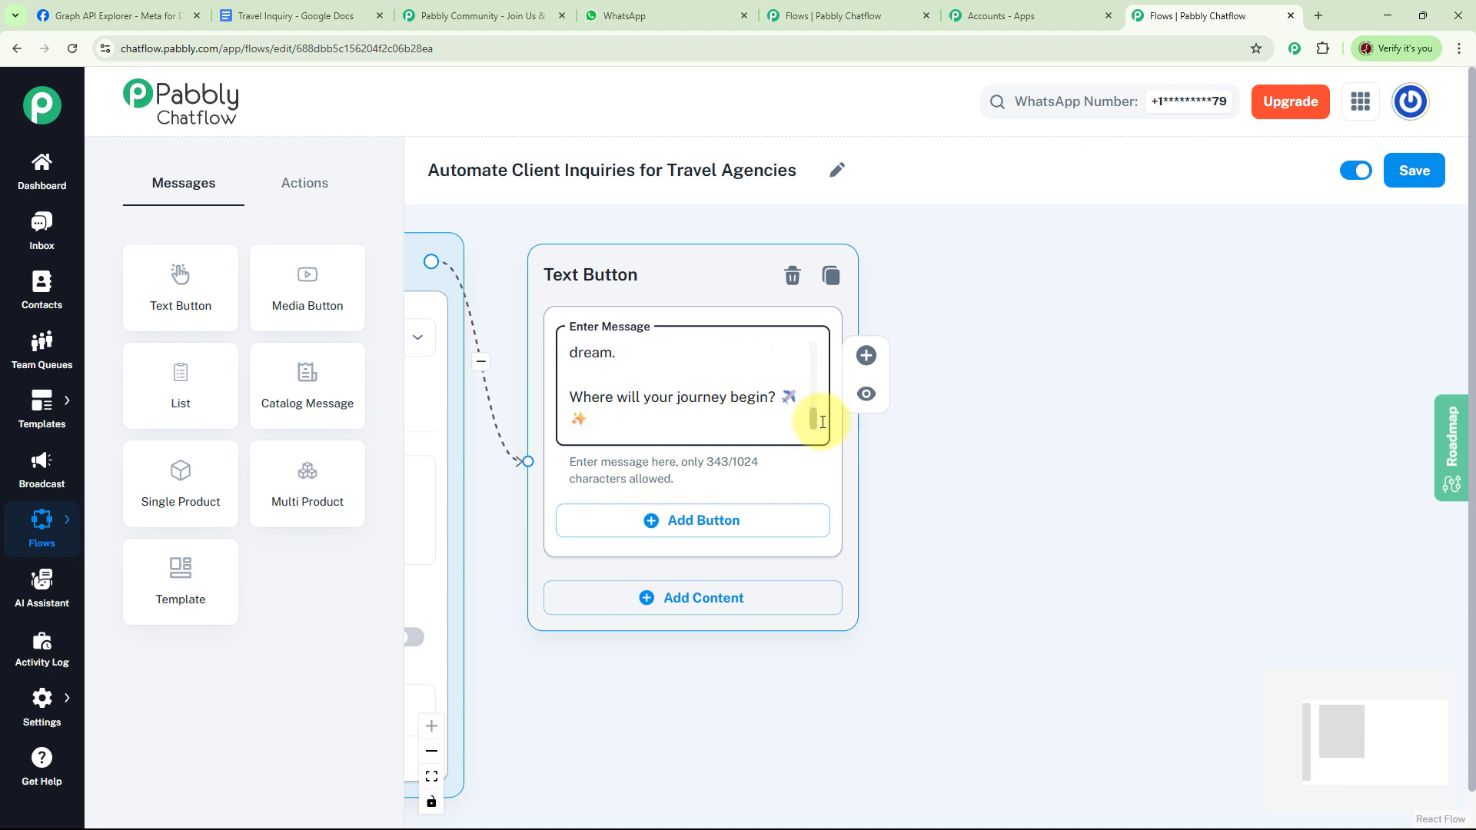
left_click(960, 484)
left_click_drag(961, 485, 961, 481)
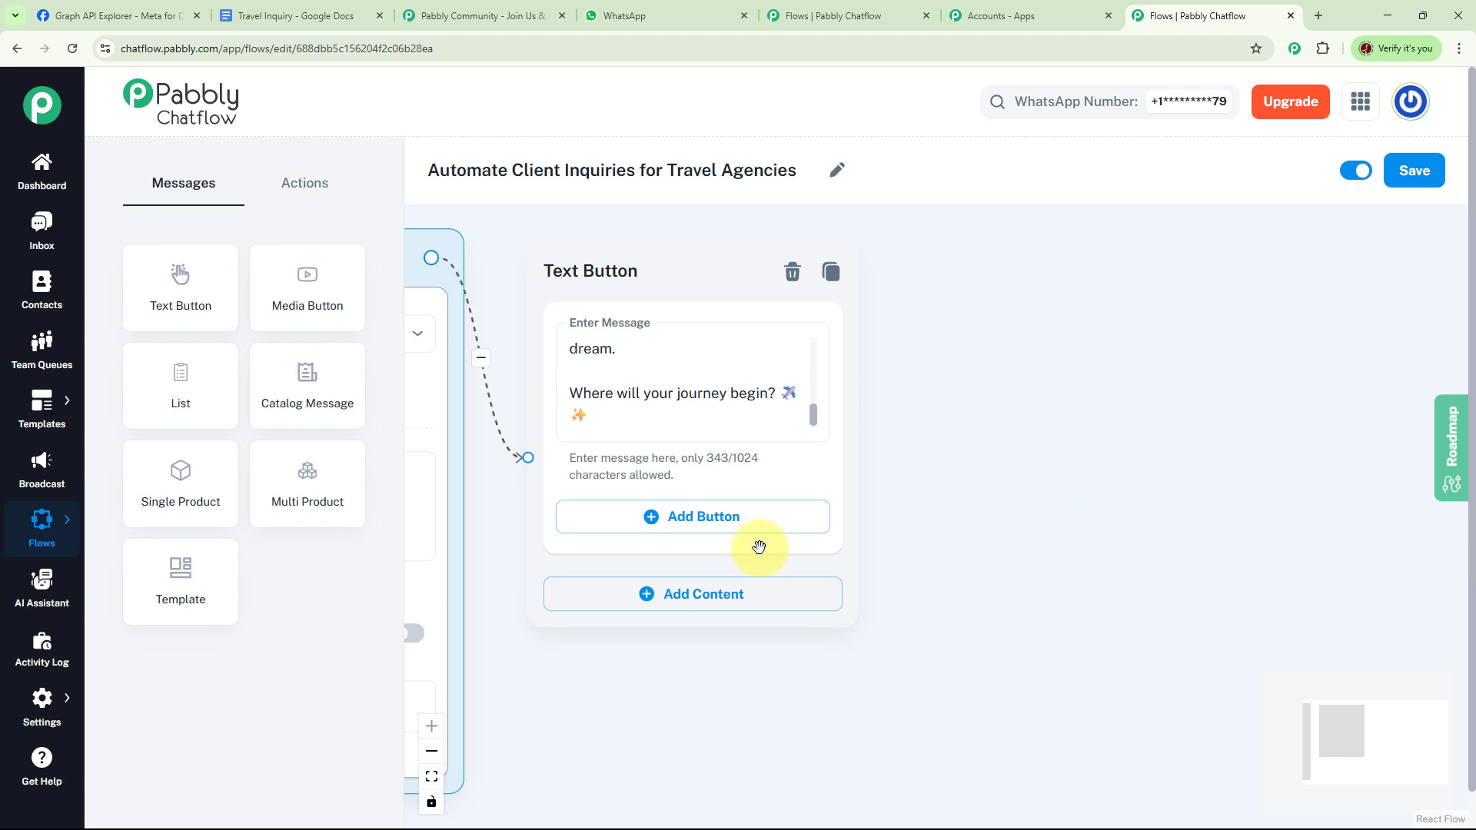
Add three buttons to the welcome message: "Europe Tour 🌍", "Asia Package ✈️" and "USA Road Trip 🌎".
left_click(653, 606)
left_click(711, 522)
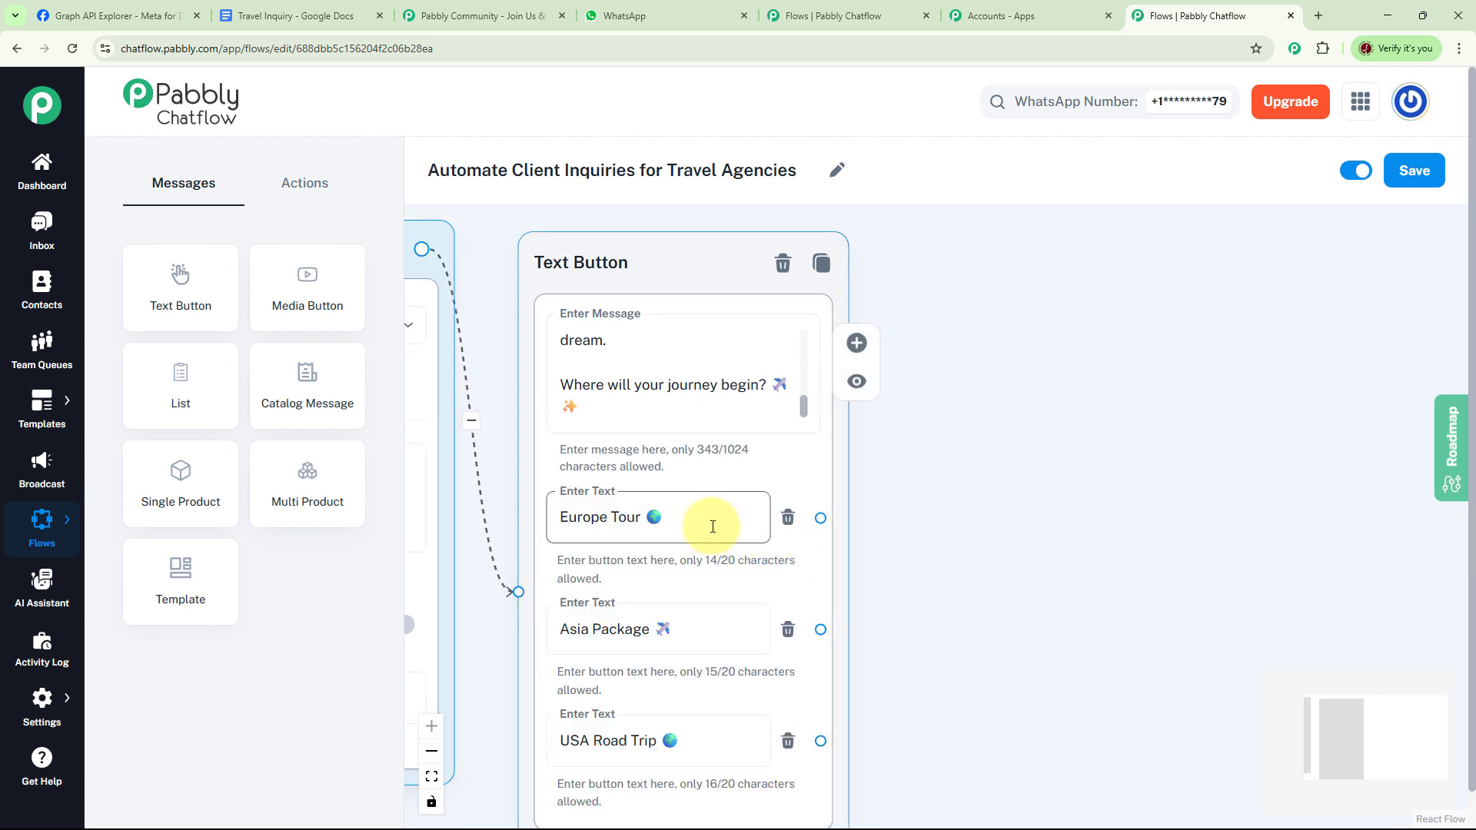
left_click(717, 627)
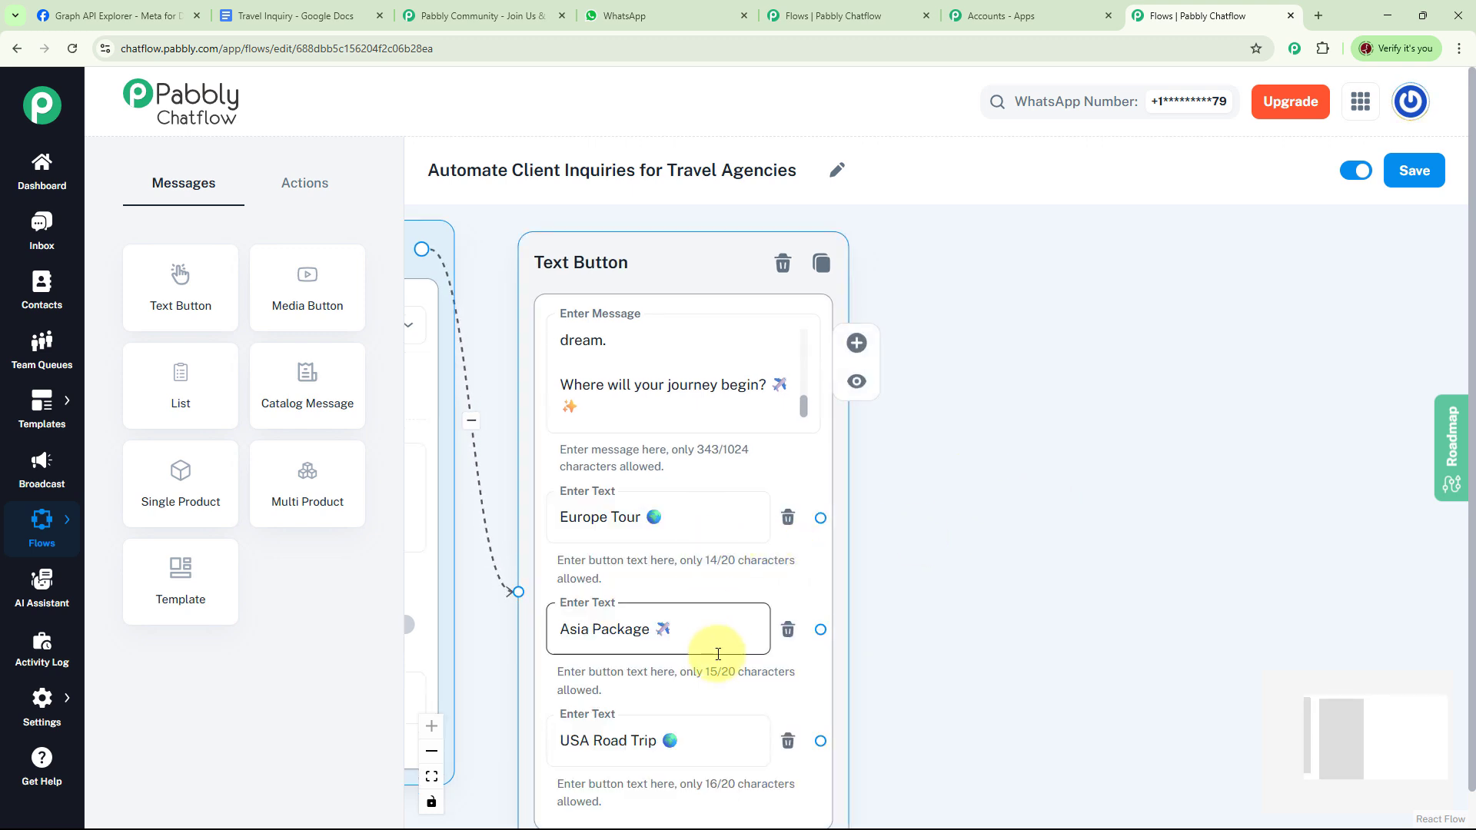
left_click(718, 747)
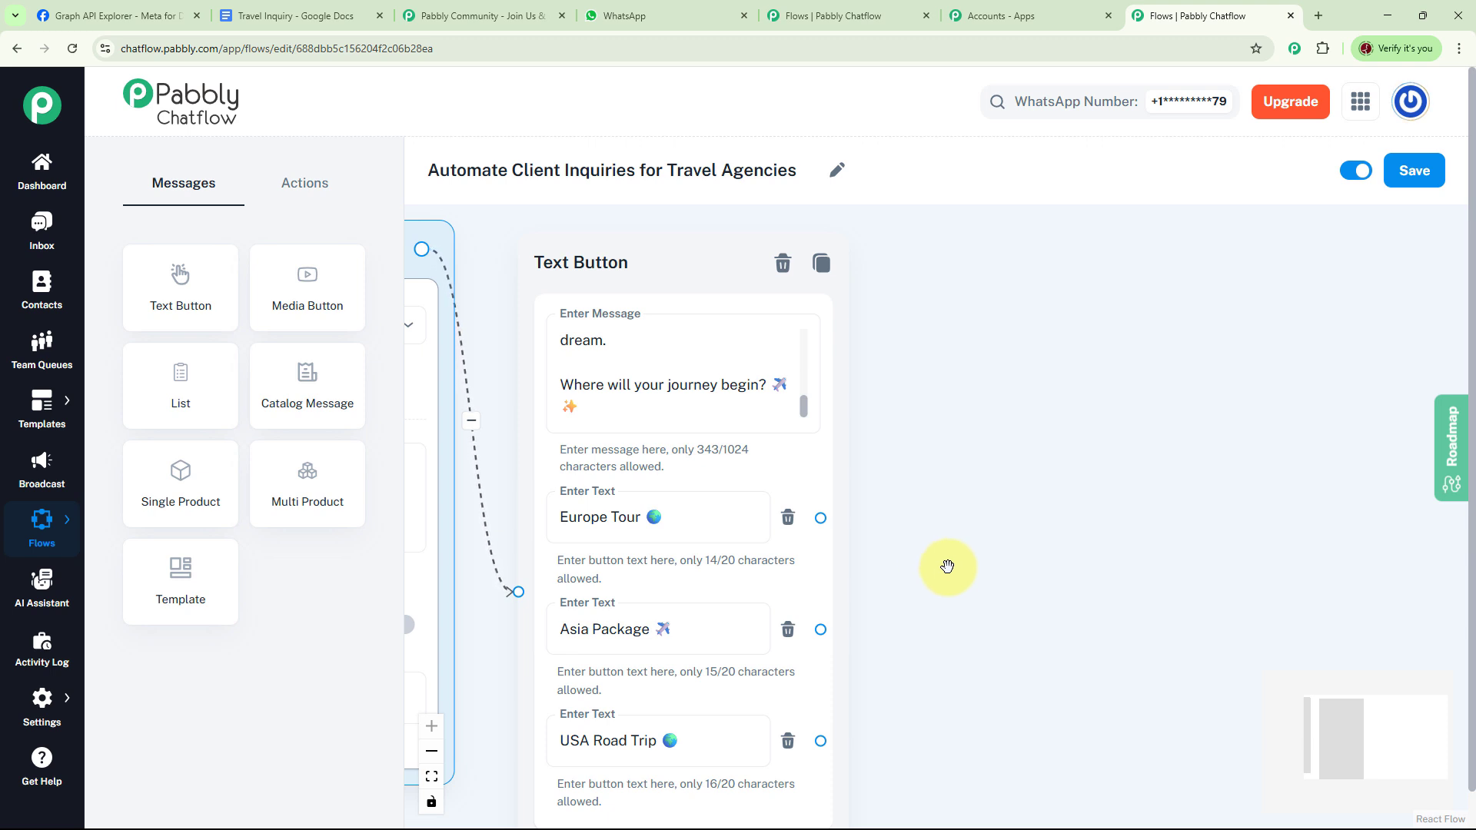
Add an Ask Question block linked from the Europe Tour button with the message "👤 What's your full name?".
left_click(305, 183)
left_click_drag(300, 404, 1007, 332)
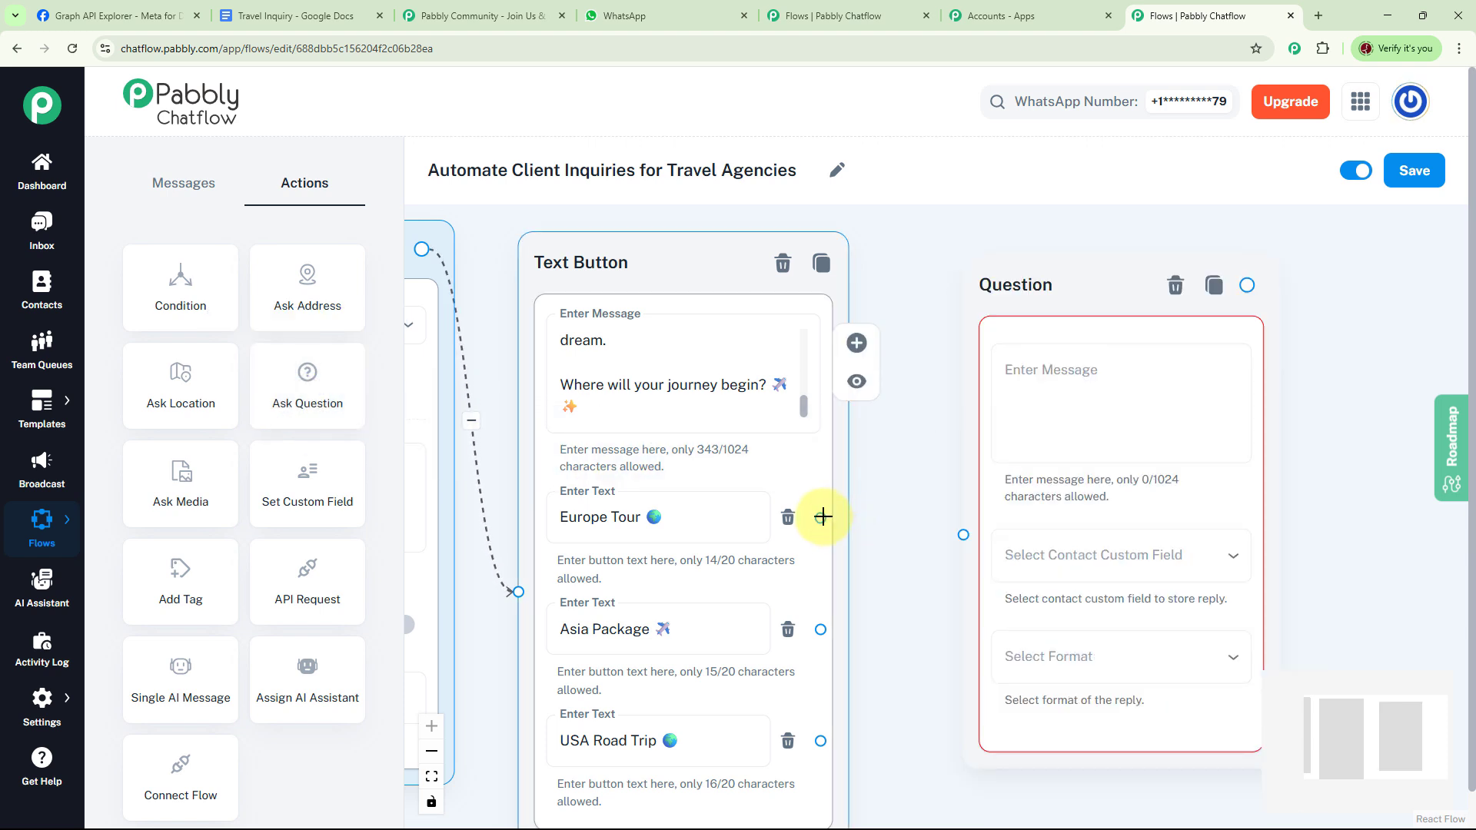
left_click_drag(822, 516, 964, 535)
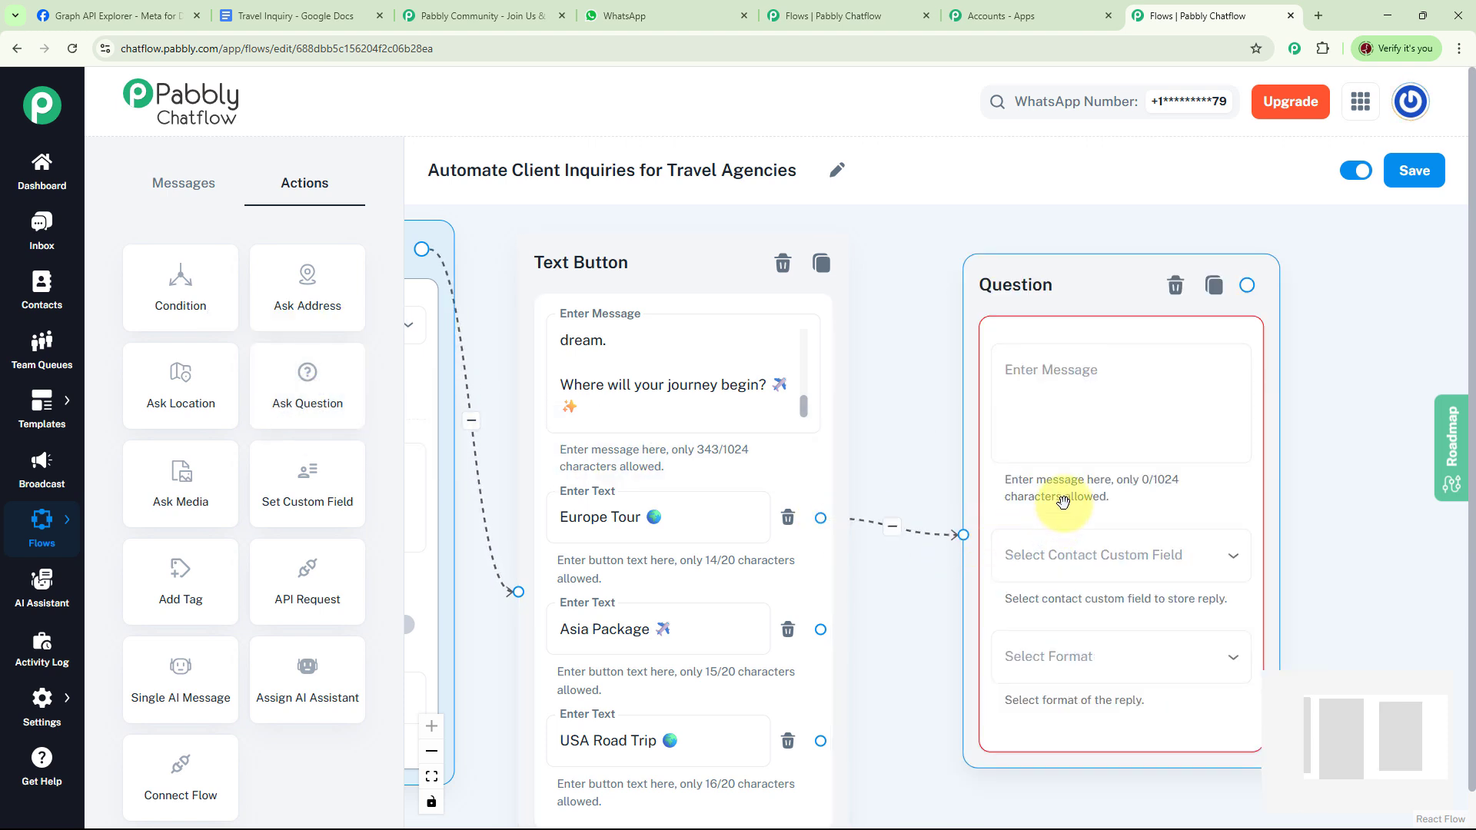
left_click(1119, 373)
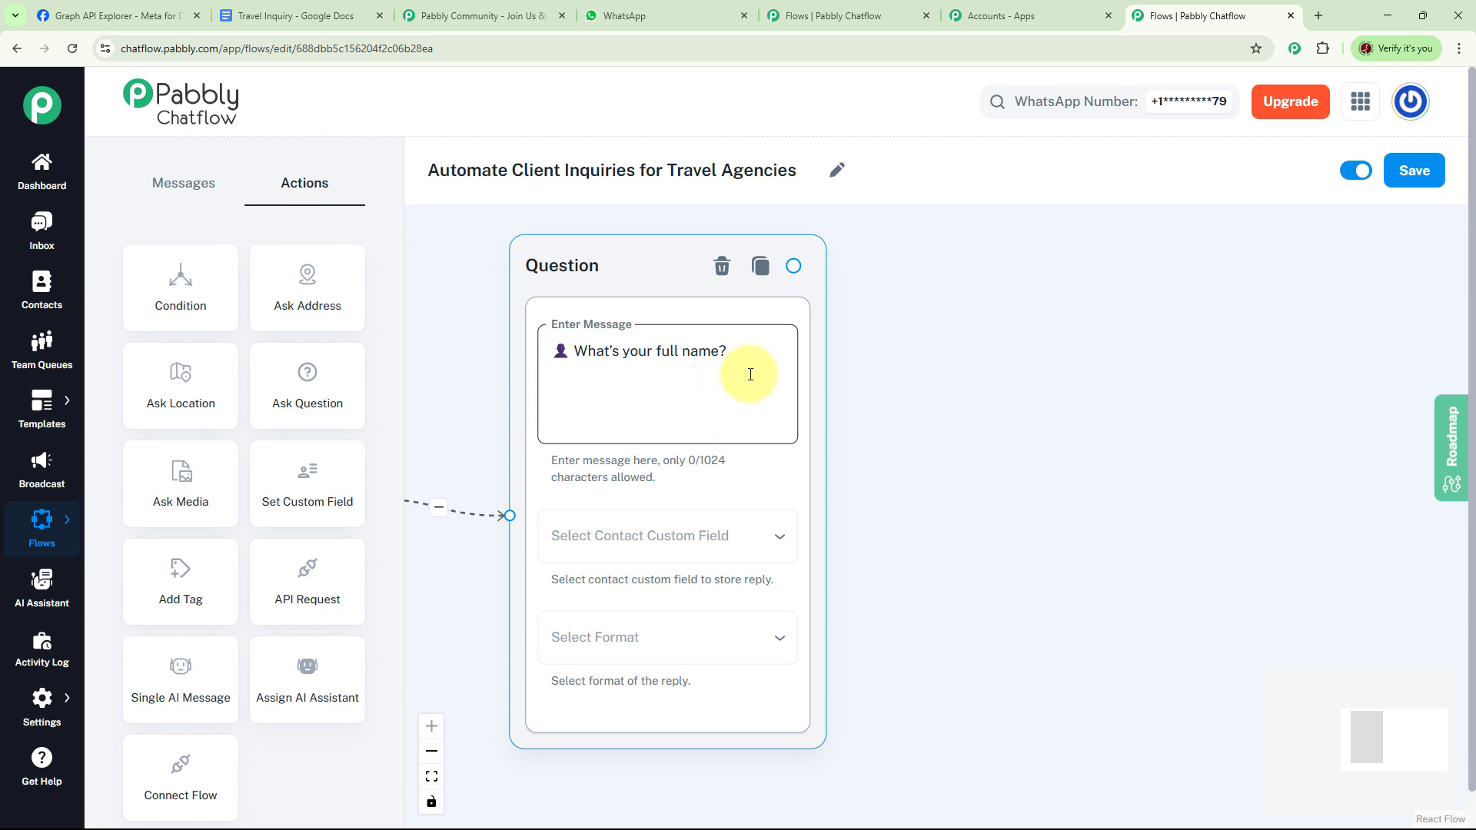
Store the full-name reply in the ClientName custom field with Text format and 1 attempt.
left_click(728, 552)
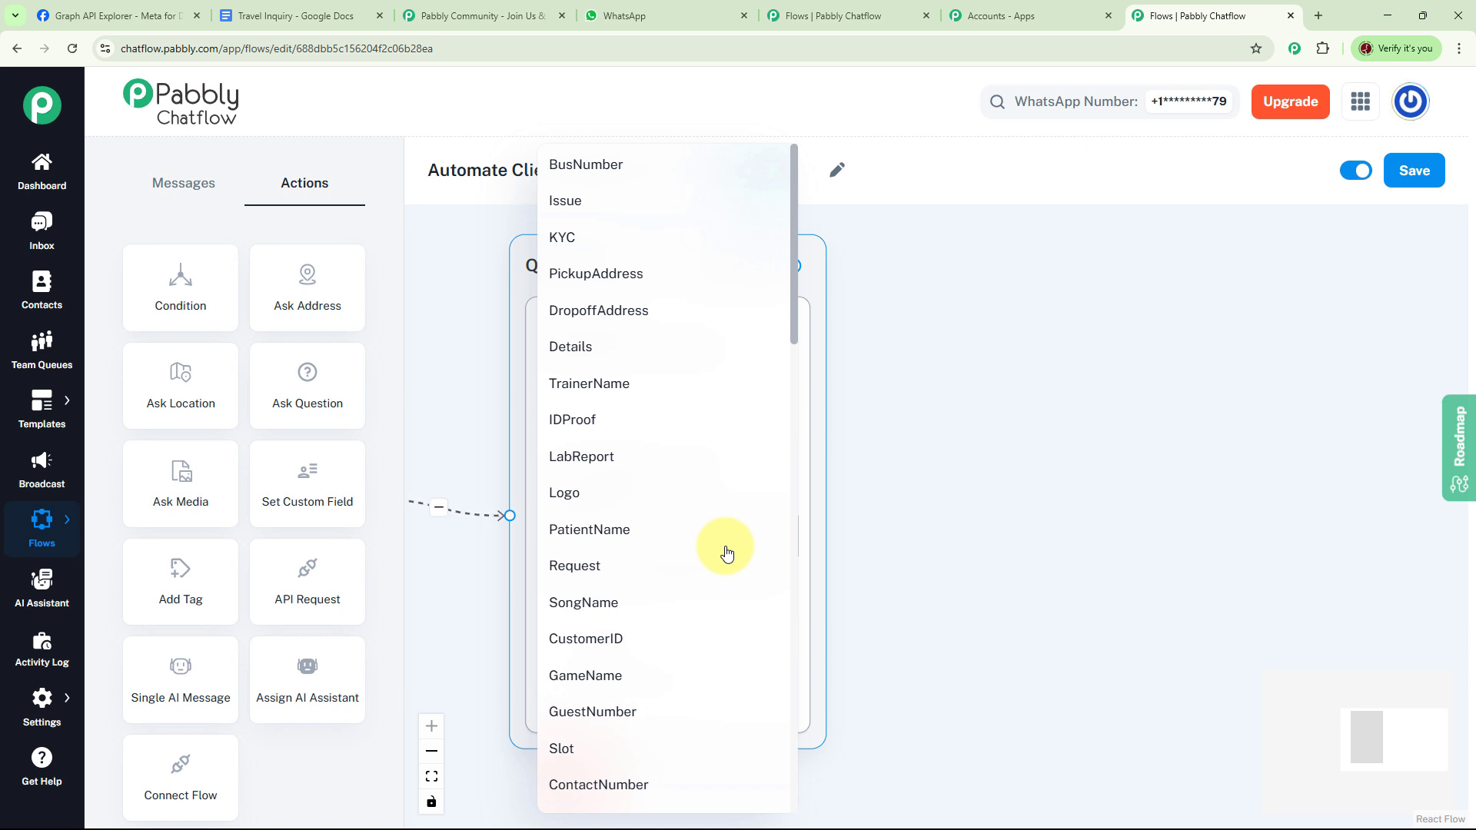
scroll(726, 552, "down", 10)
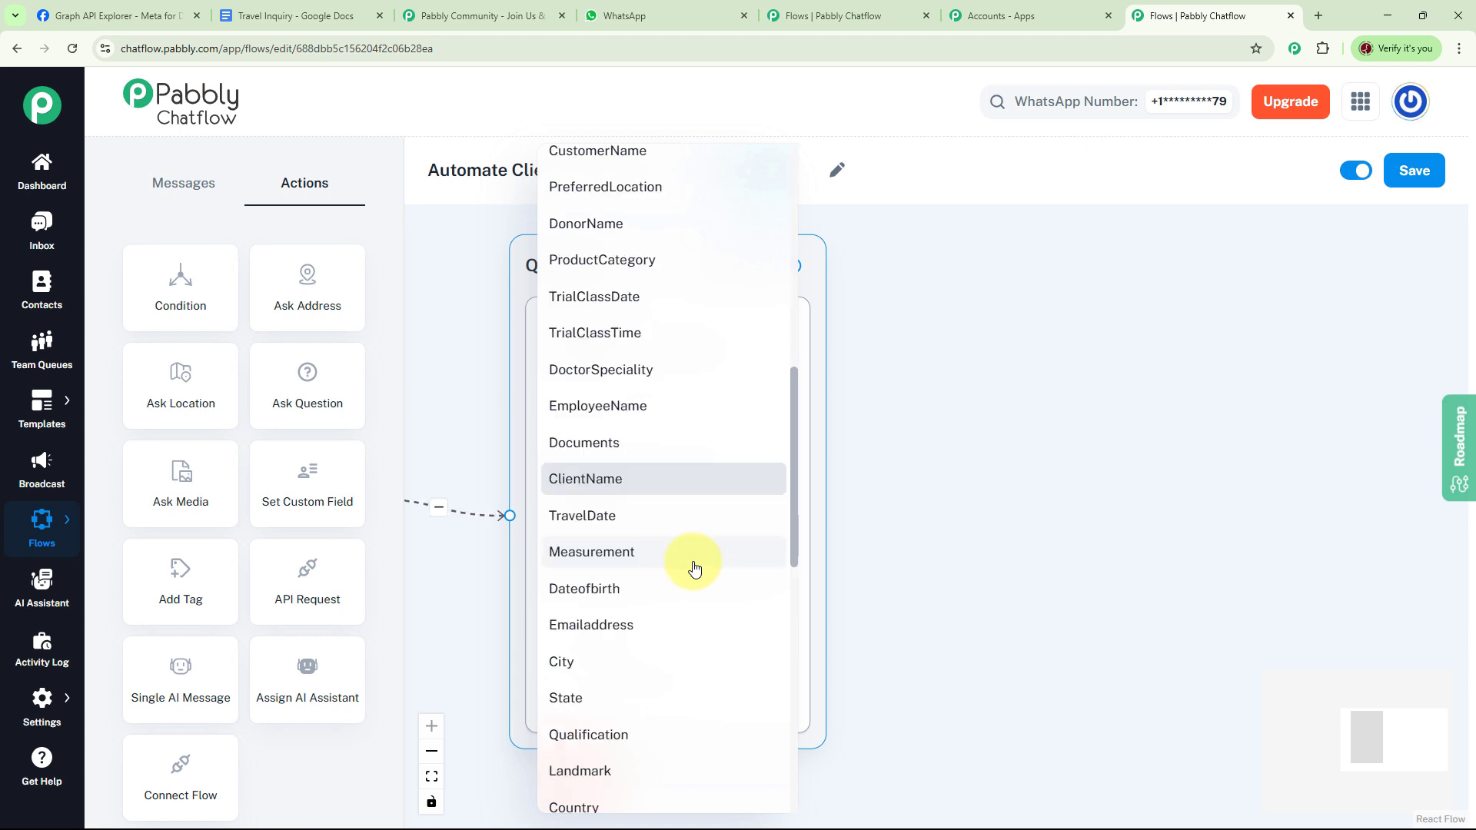
left_click(607, 486)
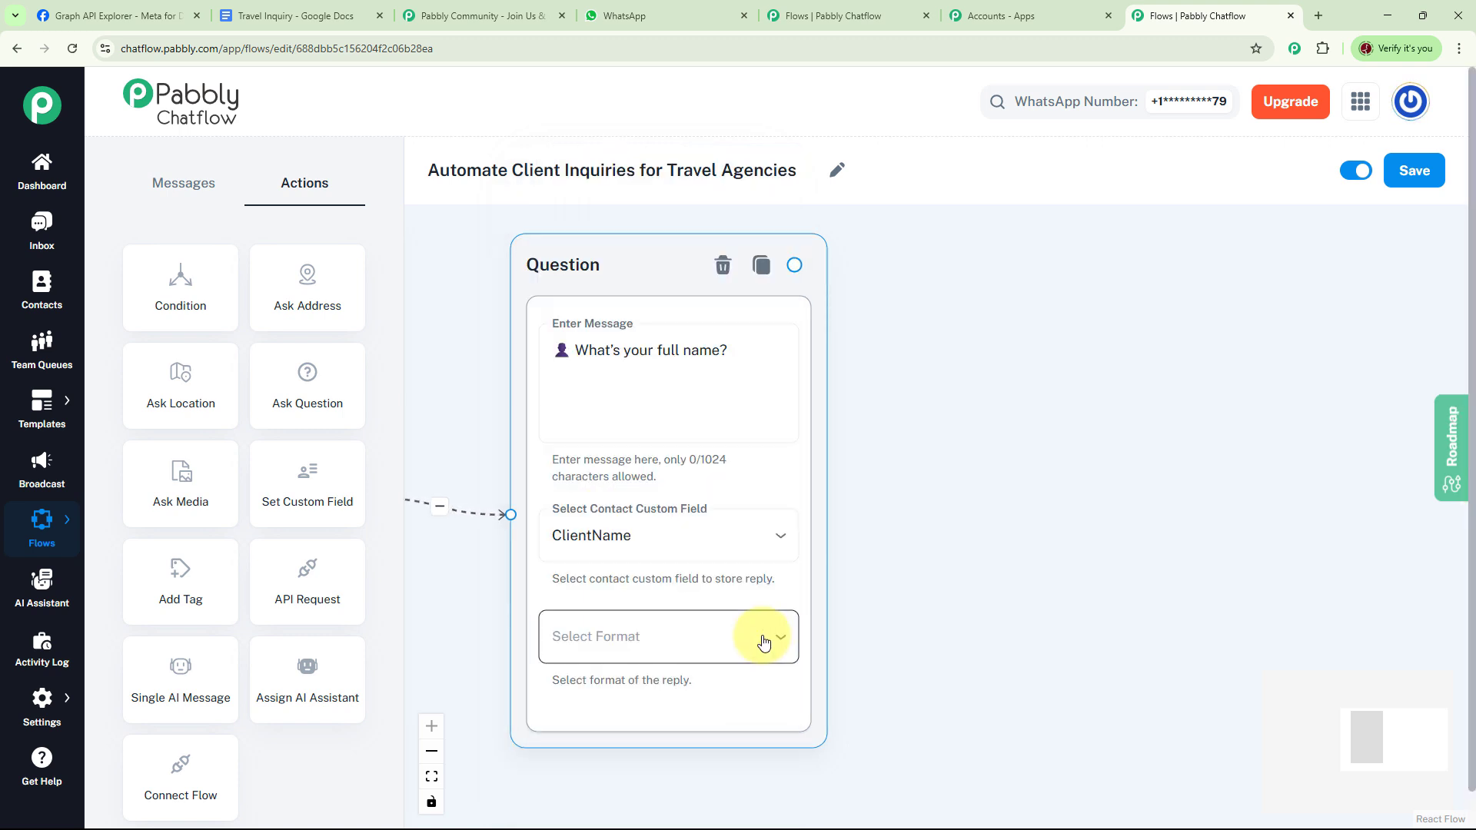
left_click(761, 635)
left_click(603, 620)
left_click_drag(961, 592, 927, 543)
left_click(596, 555)
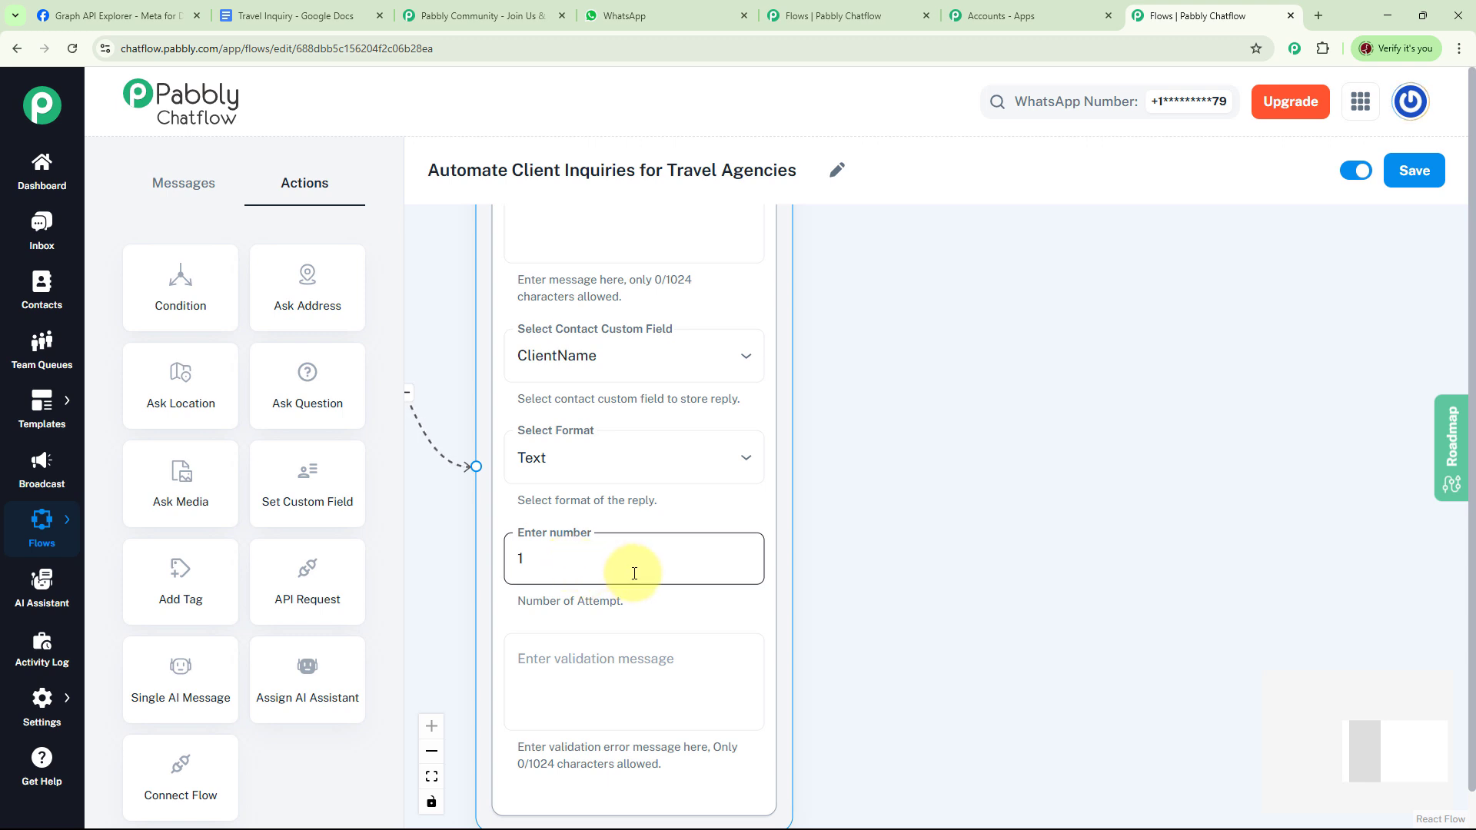
left_click_drag(888, 634, 912, 736)
left_click(638, 686)
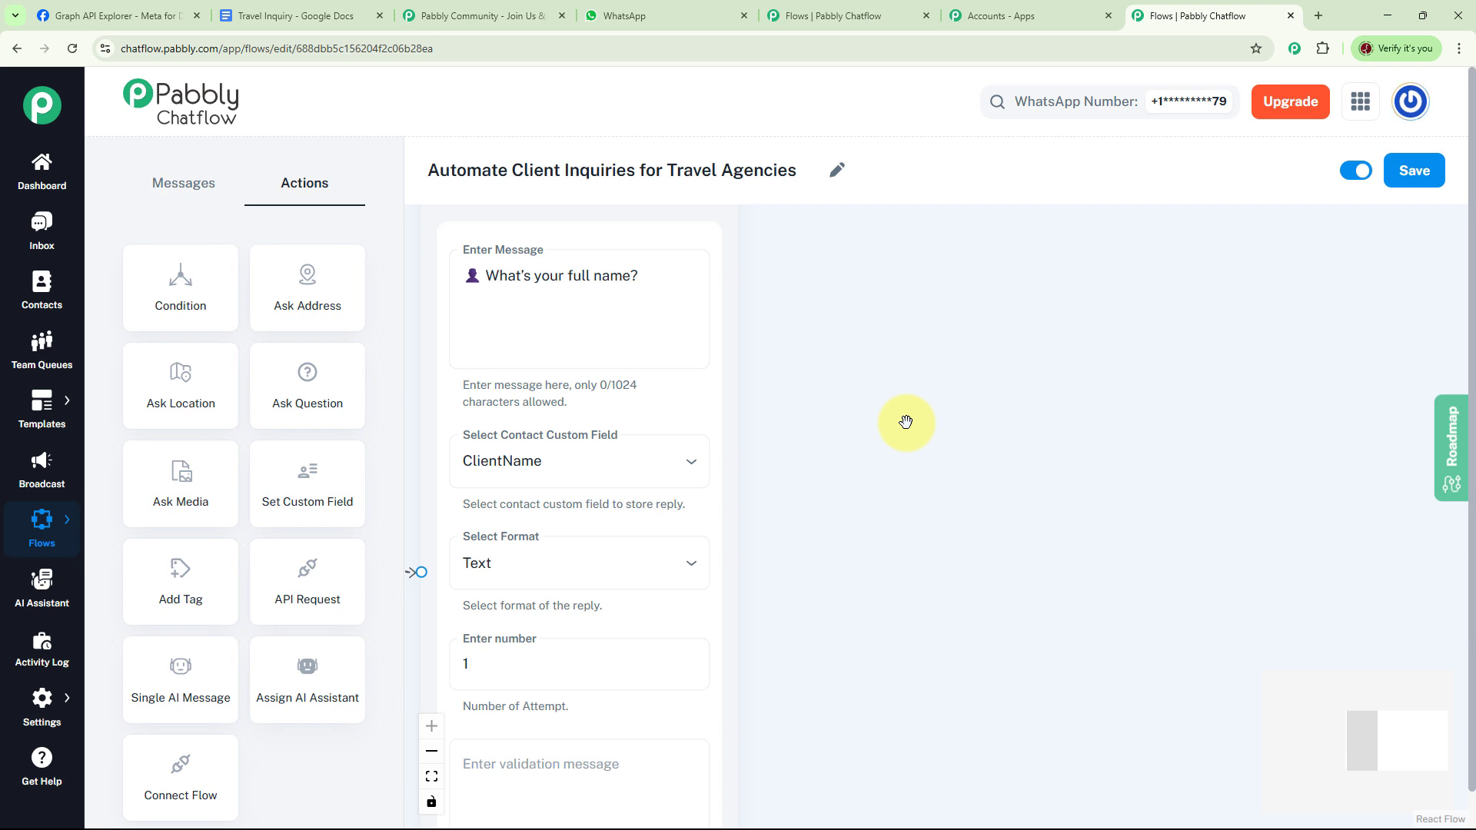
Link a second Ask Question block from the name question with the message "📅 When would you like to travel? (DD/MM/YYYY)".
left_click_drag(327, 400, 895, 375)
left_click_drag(703, 271, 857, 602)
left_click(1043, 464)
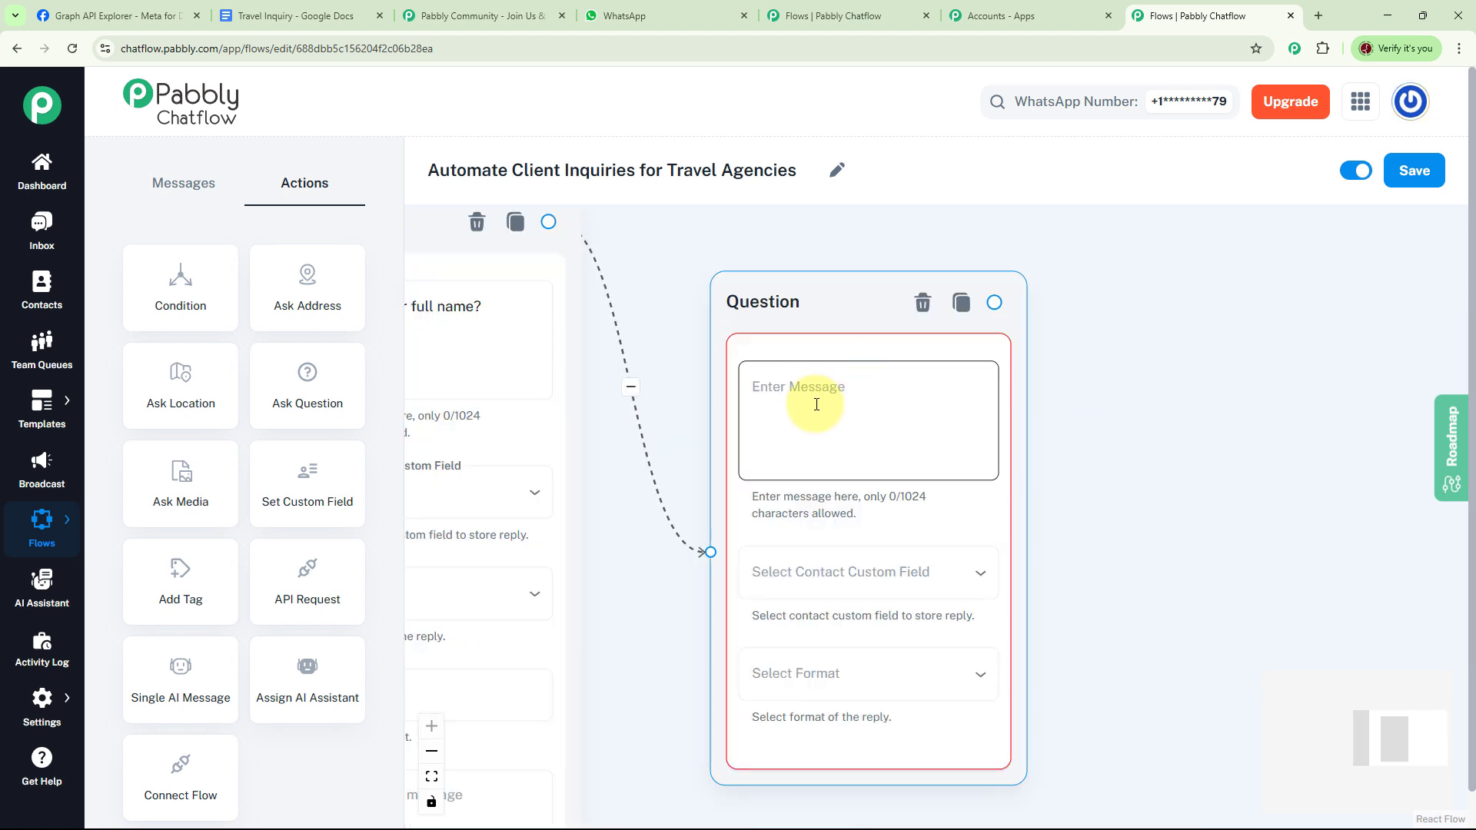
left_click(818, 390)
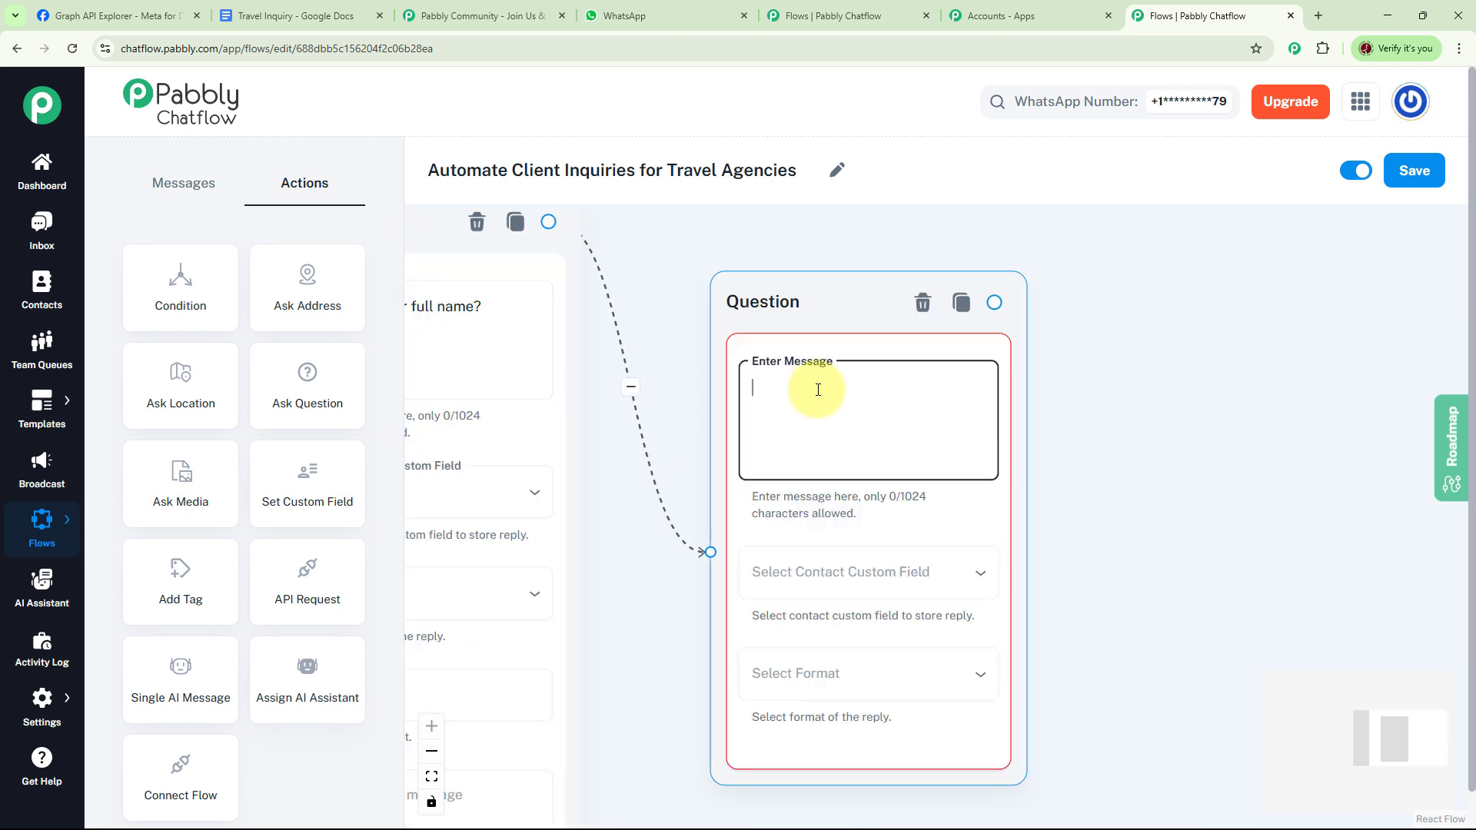
type("📅 When would you like to travel? (DD/MM/YYYY)")
left_click(946, 448)
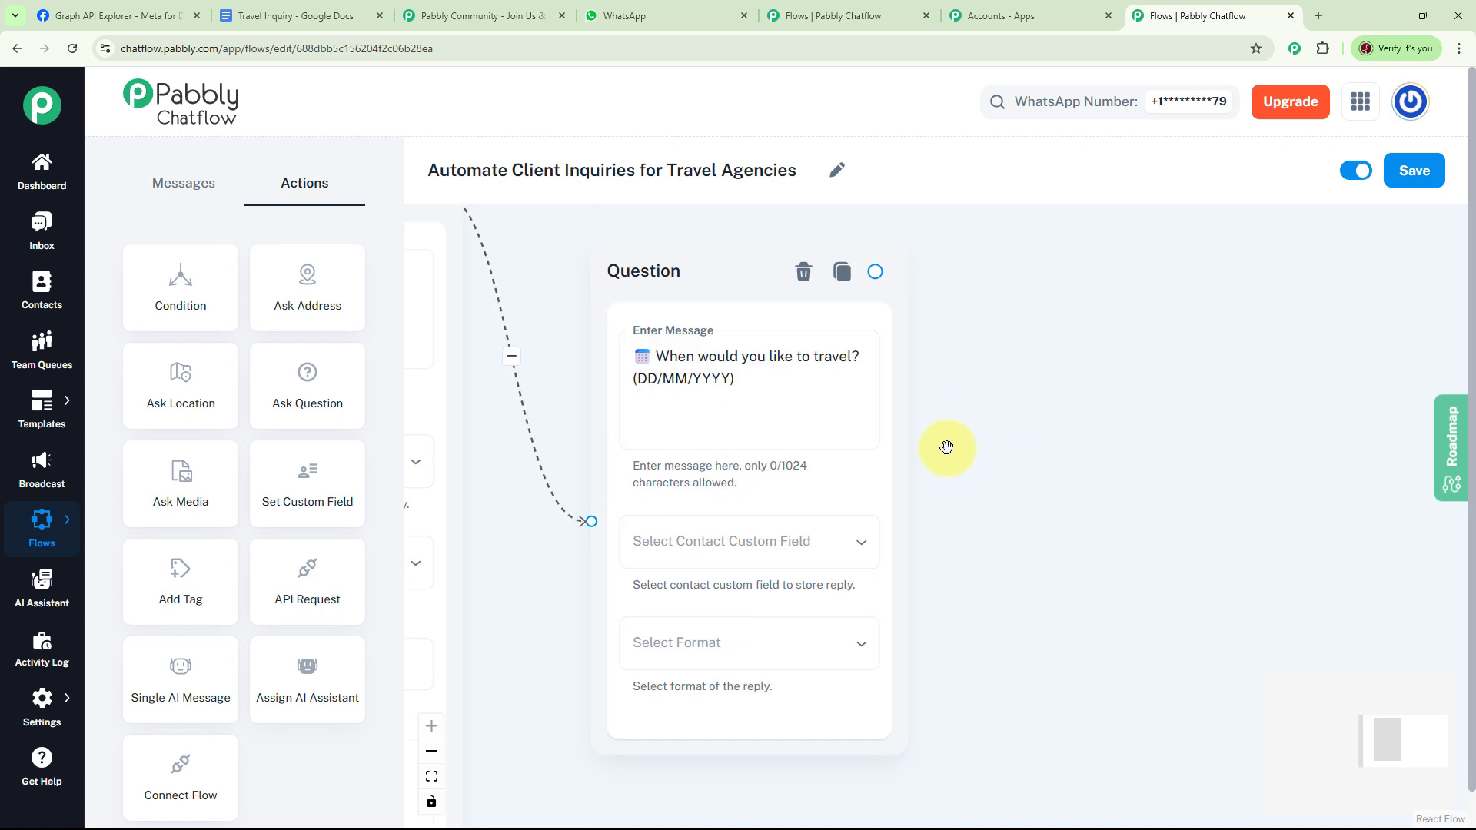
left_click(758, 389)
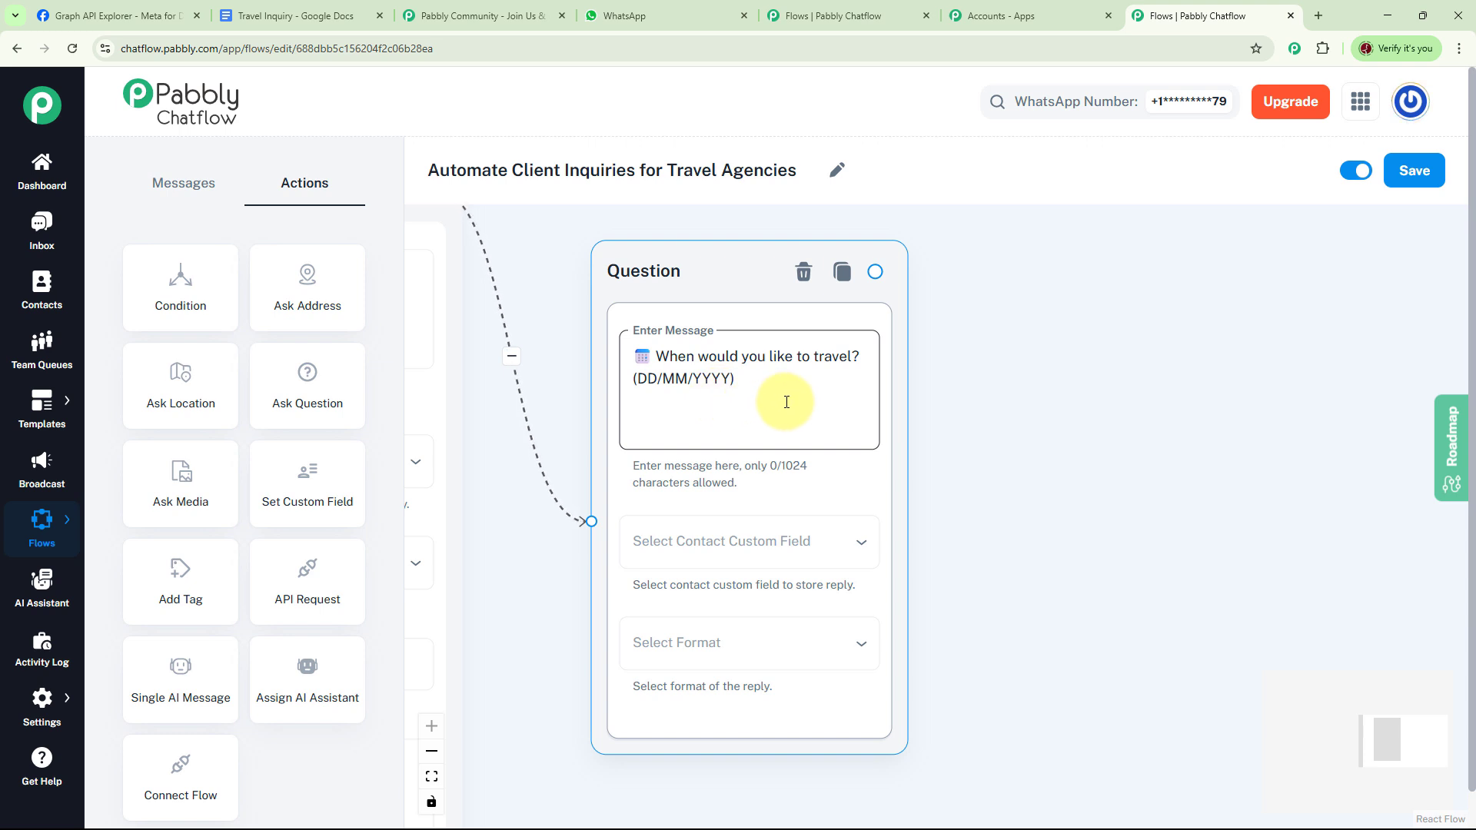
Store the travel-date reply in the TravelDate custom field with the Date format.
left_click(820, 546)
left_click(859, 549)
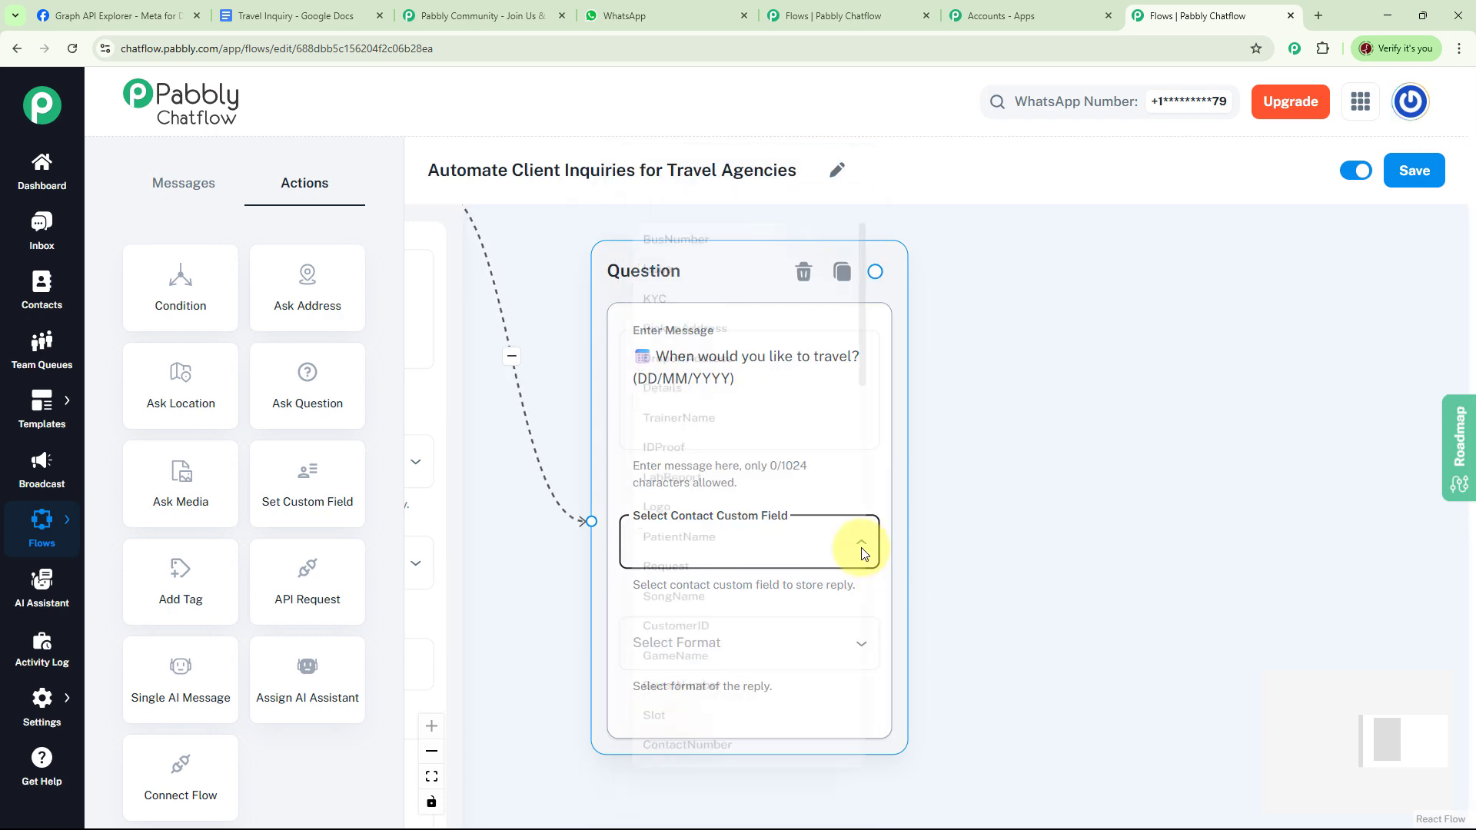
left_click(863, 550)
left_click(863, 554)
left_click(764, 645)
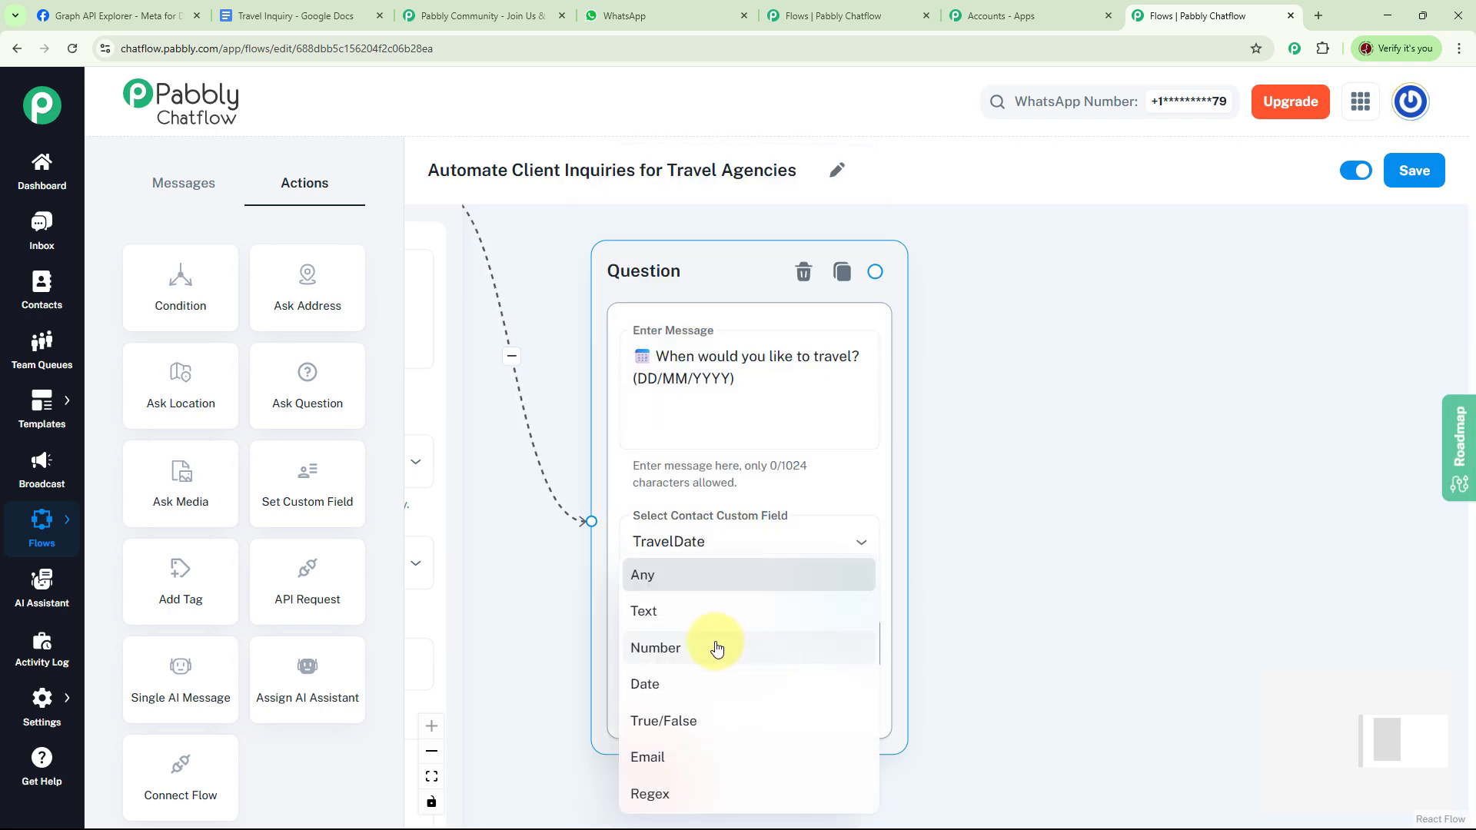
left_click(715, 682)
Allow 2 attempts for the travel-date question and set its validation error message to "Please try again".
left_click(642, 575)
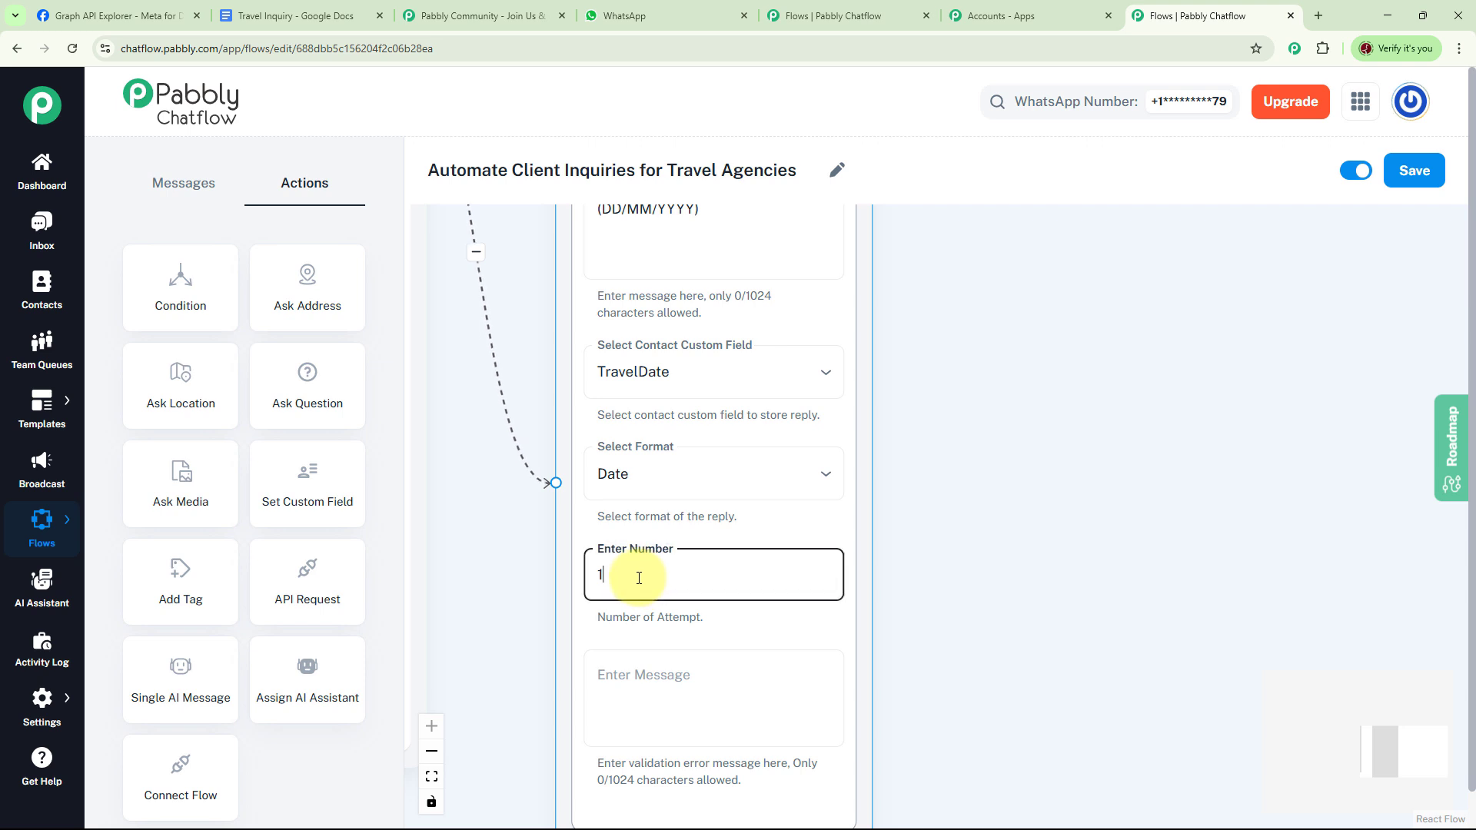
key("BackSpace")
type("2")
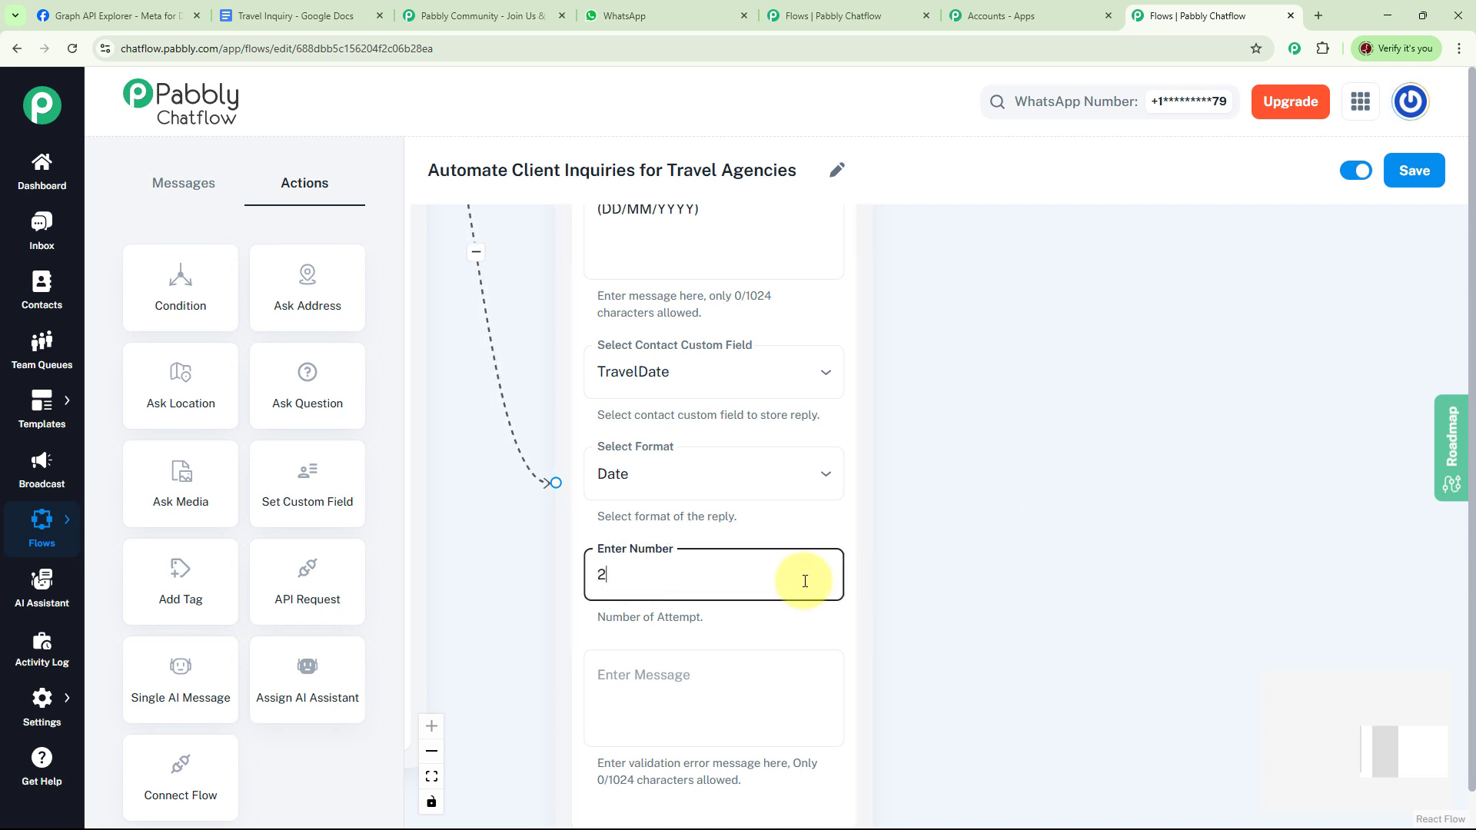
left_click(702, 690)
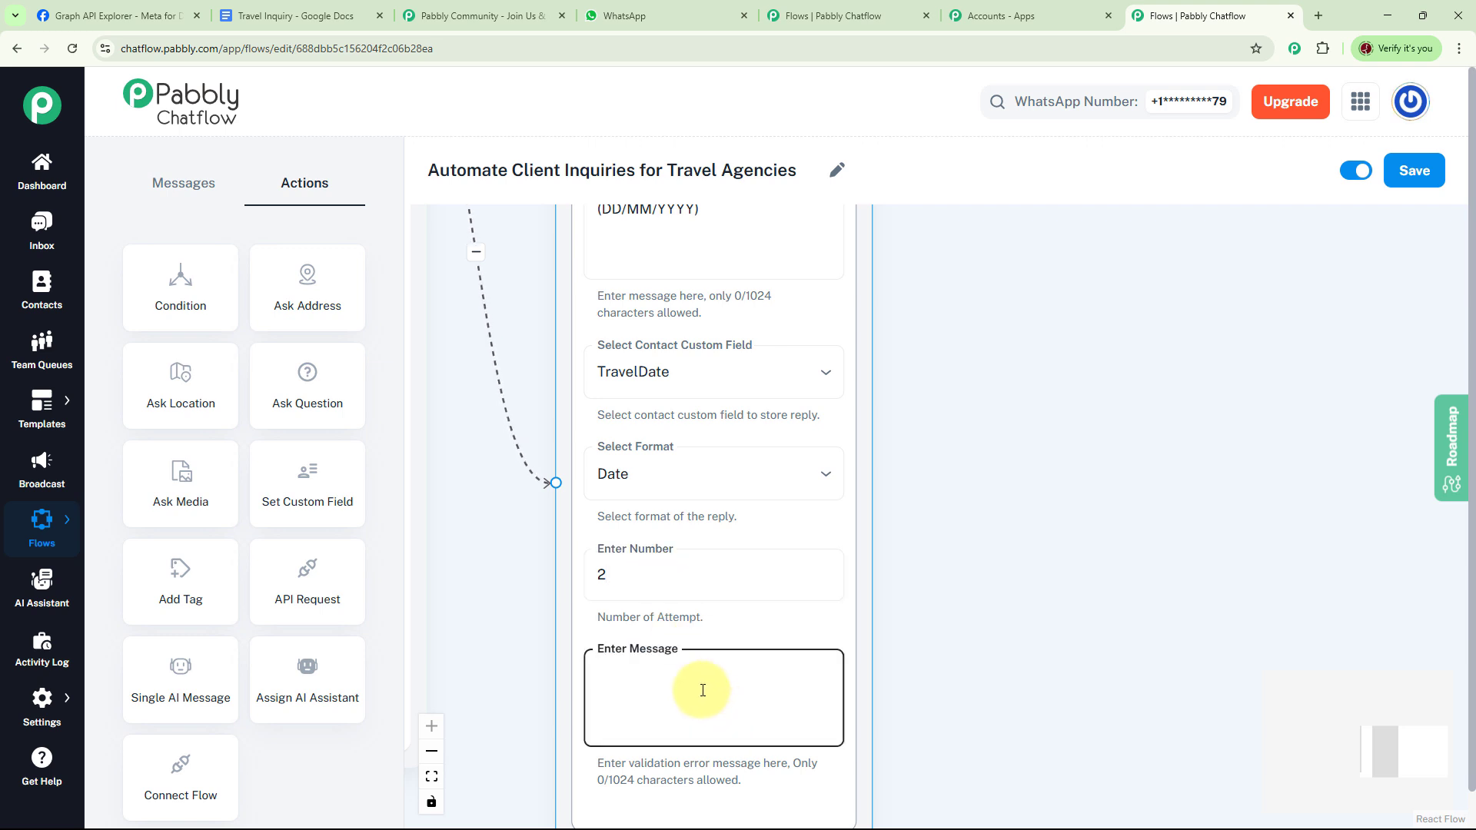
type("please try again")
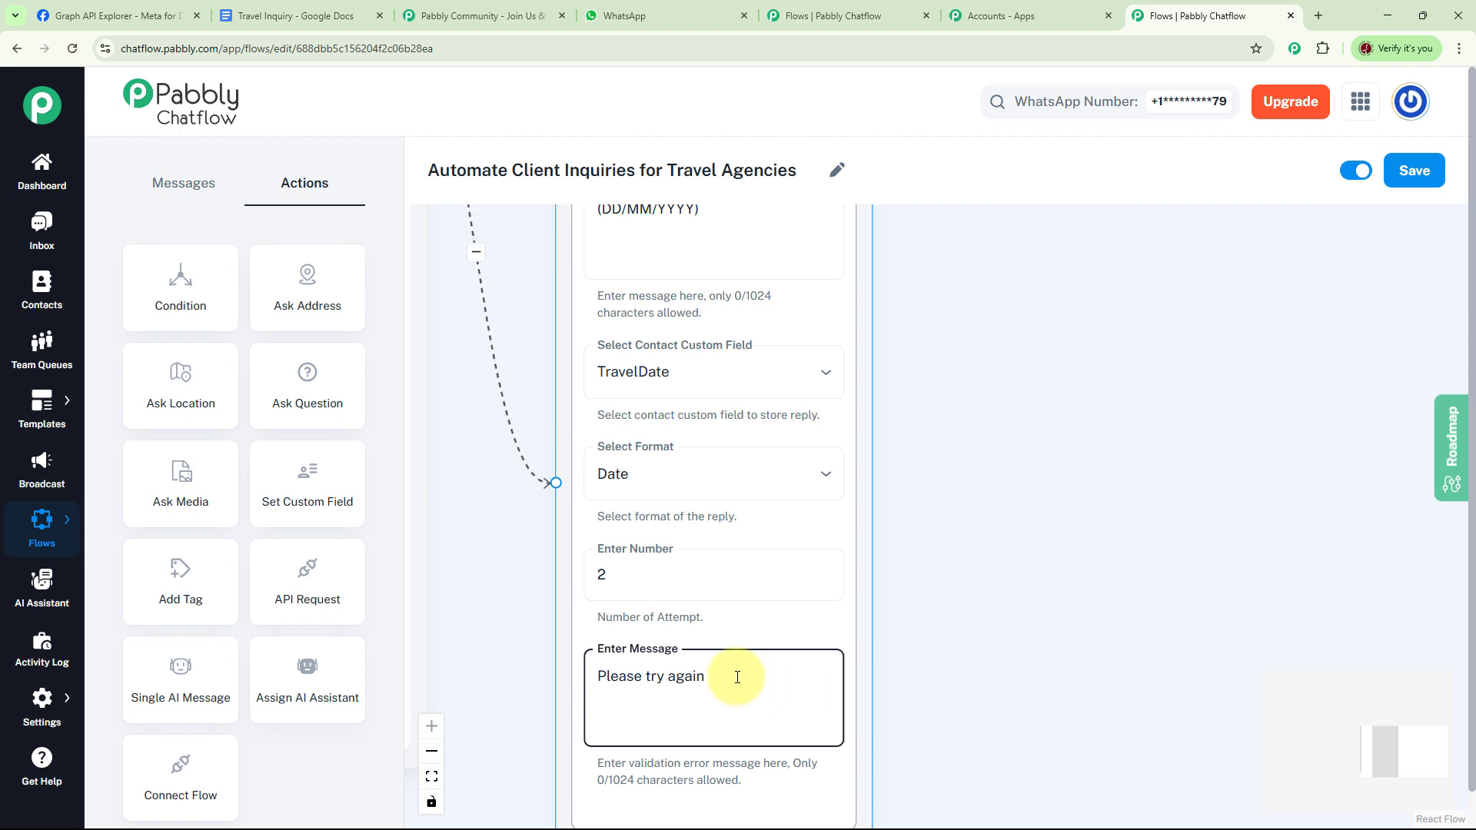
Link an Add Tag block from the travel-date question, choose the Travel Inquiry tag and save the flow.
left_click_drag(1089, 355, 992, 489)
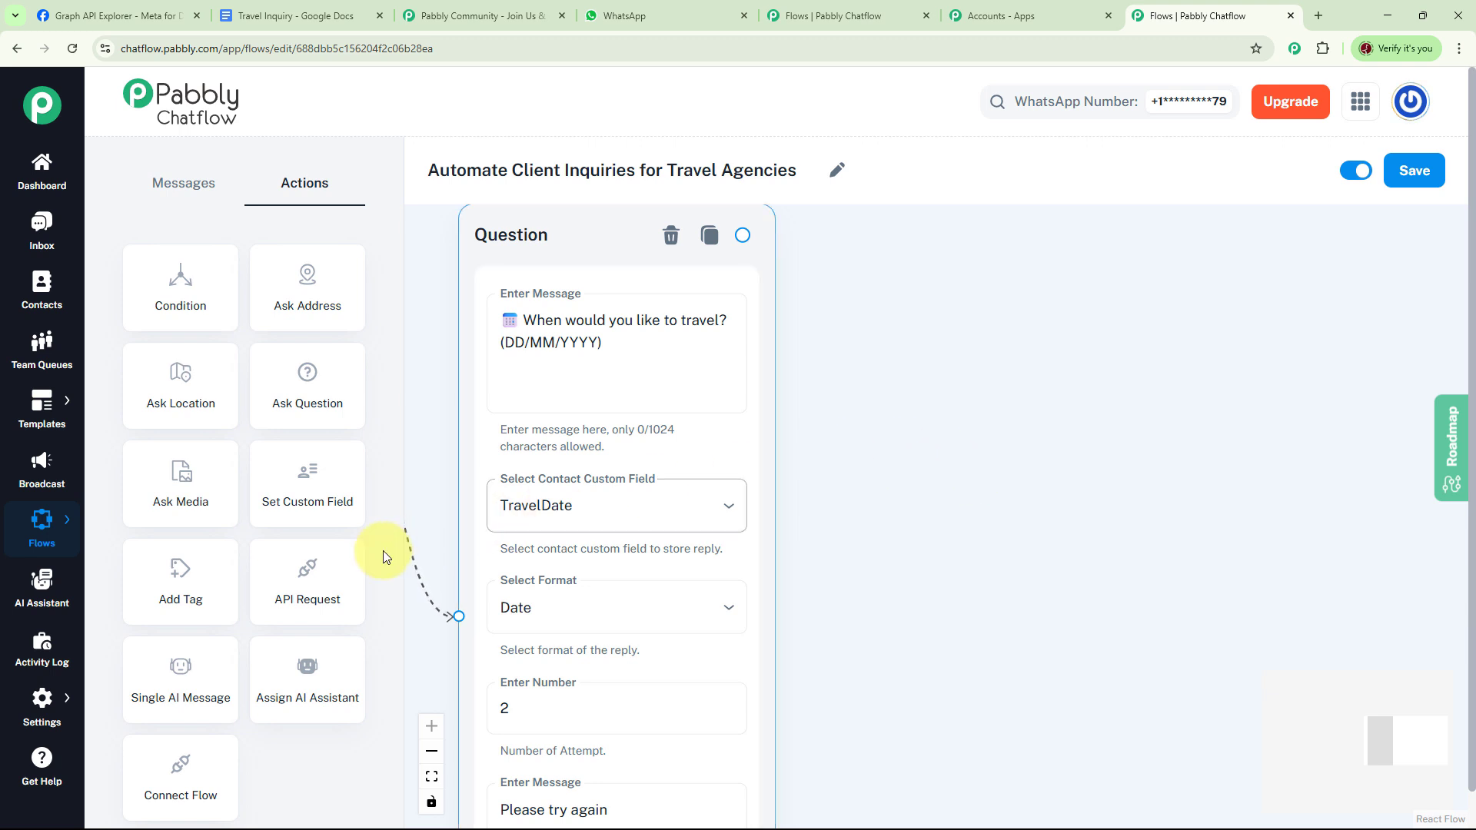
left_click_drag(182, 599, 934, 357)
left_click_drag(741, 238, 925, 458)
left_click(991, 390)
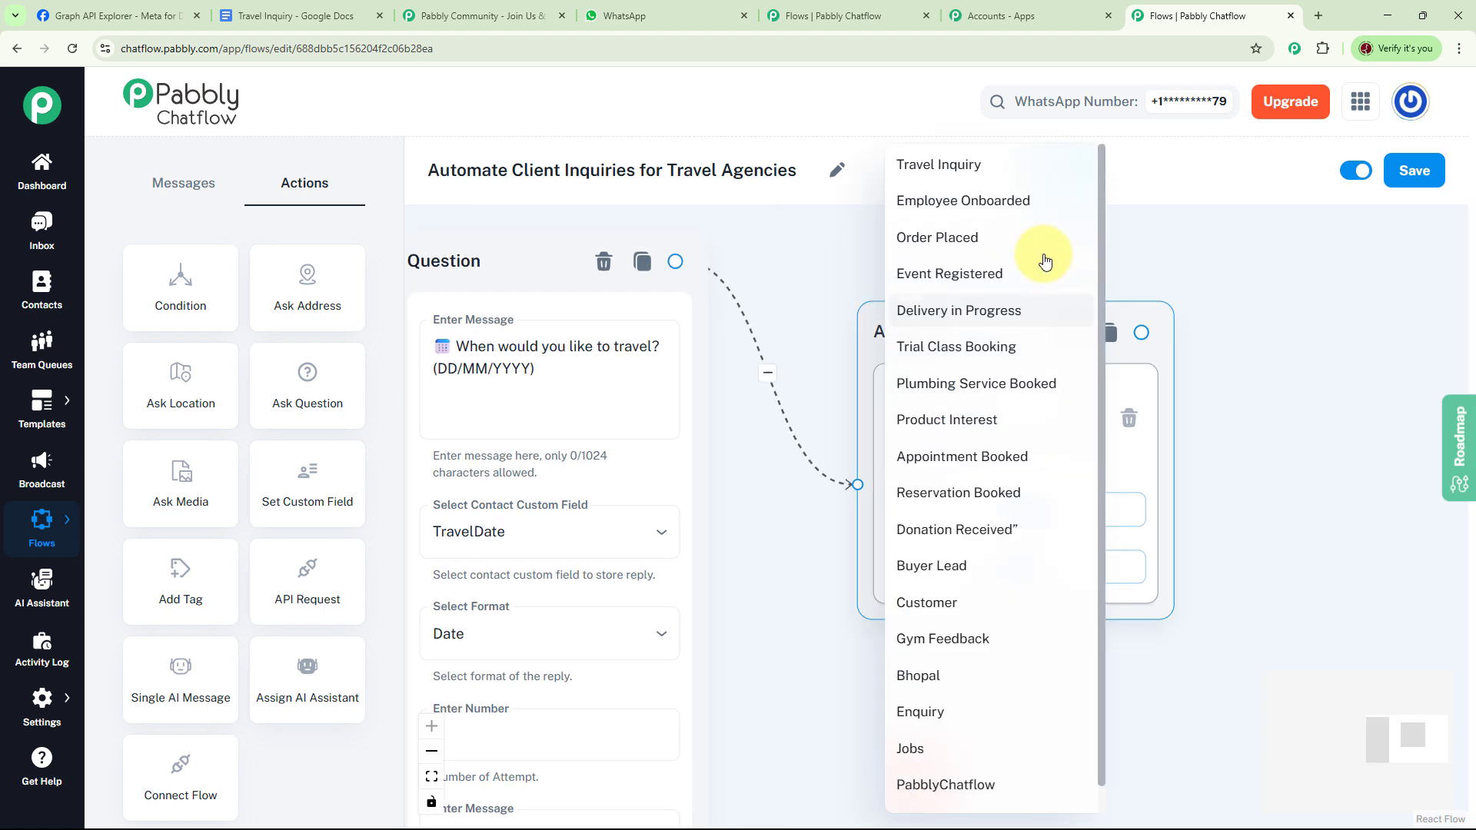
left_click(953, 165)
left_click(1153, 460)
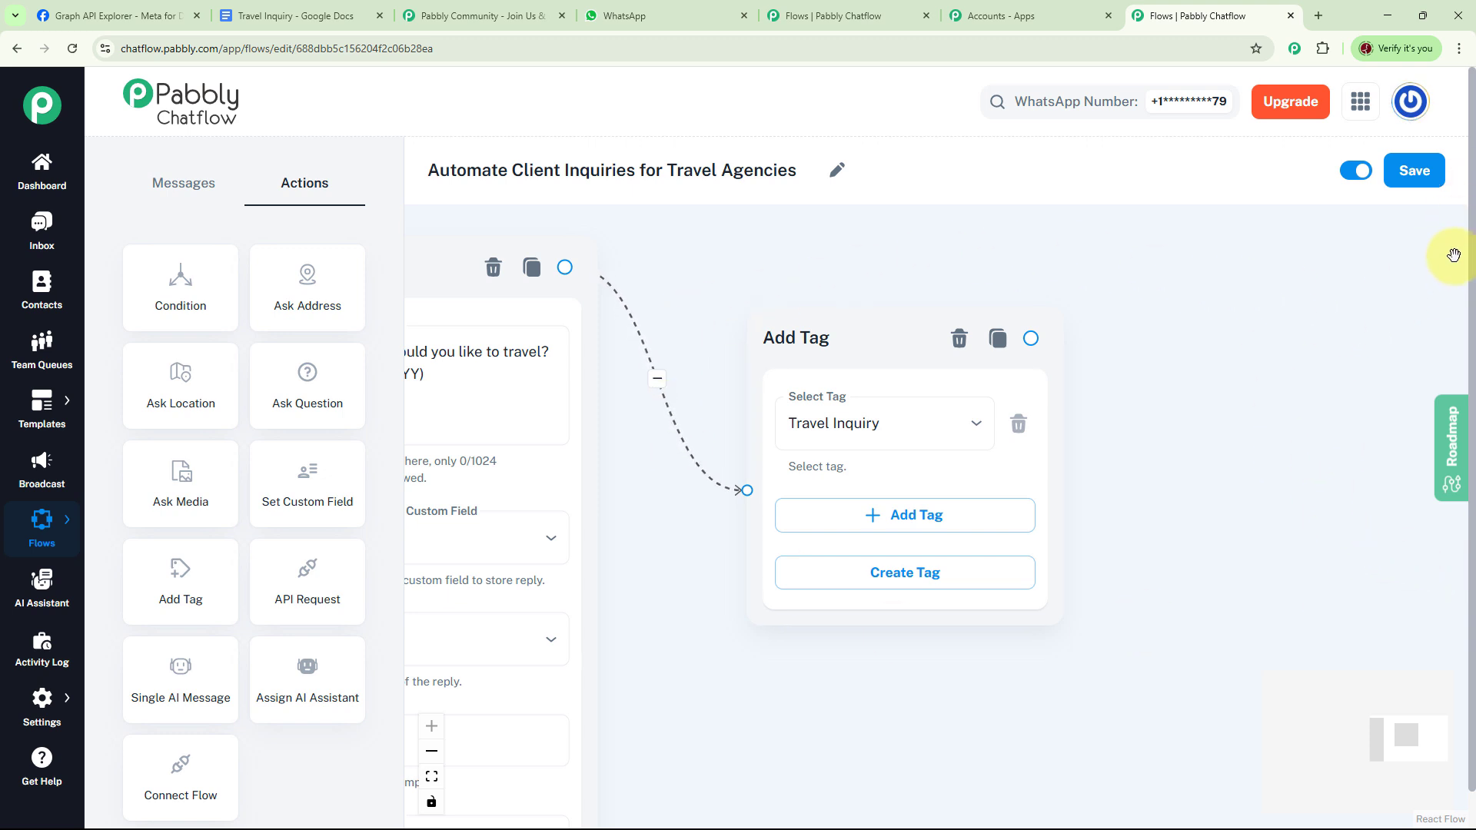
left_click(1419, 174)
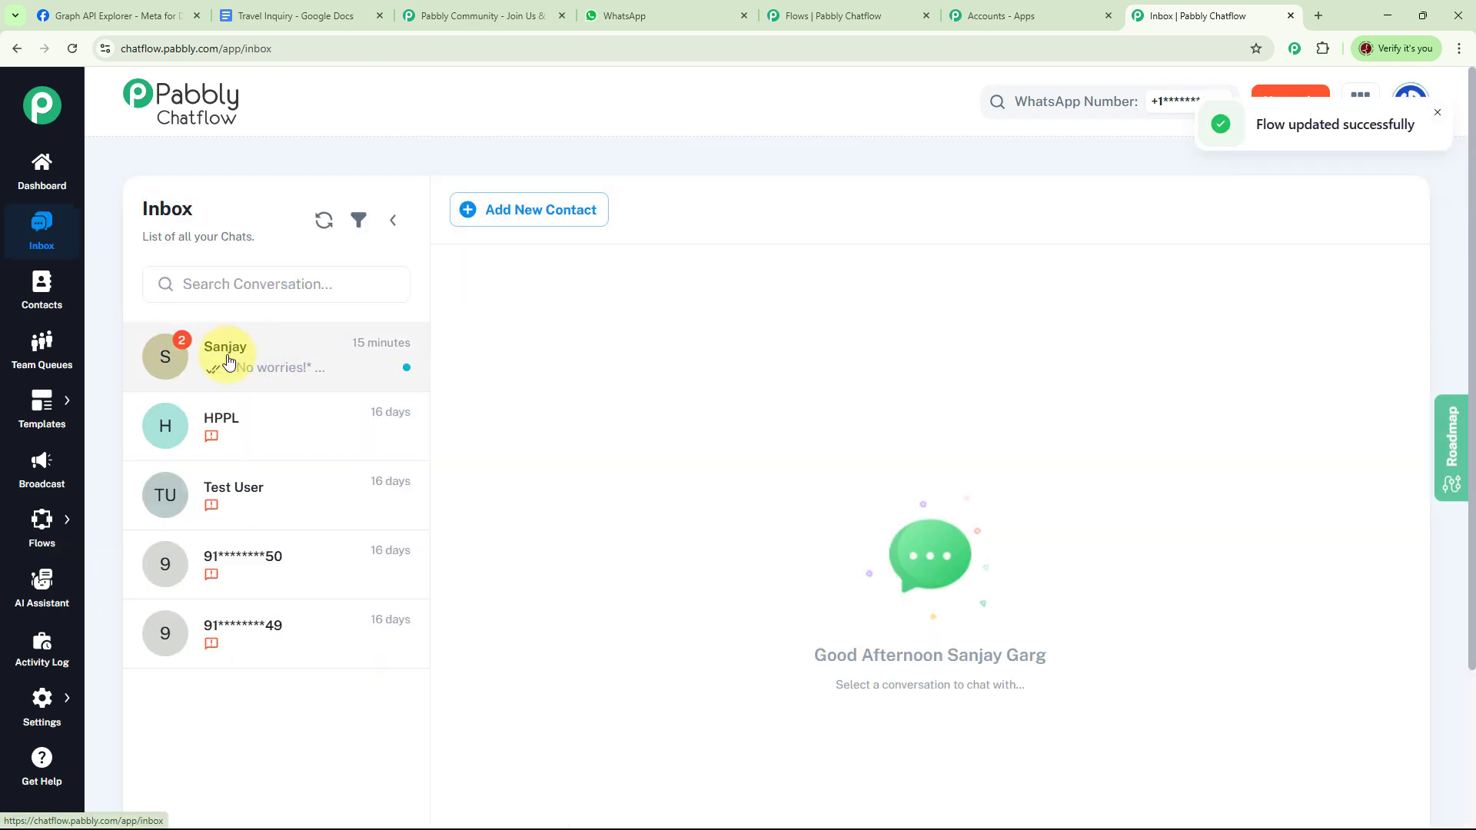
Examine the tags in the general details of the first inbox contact's chat and return to the flows.
left_click(229, 355)
scroll(1384, 438, "down", 3)
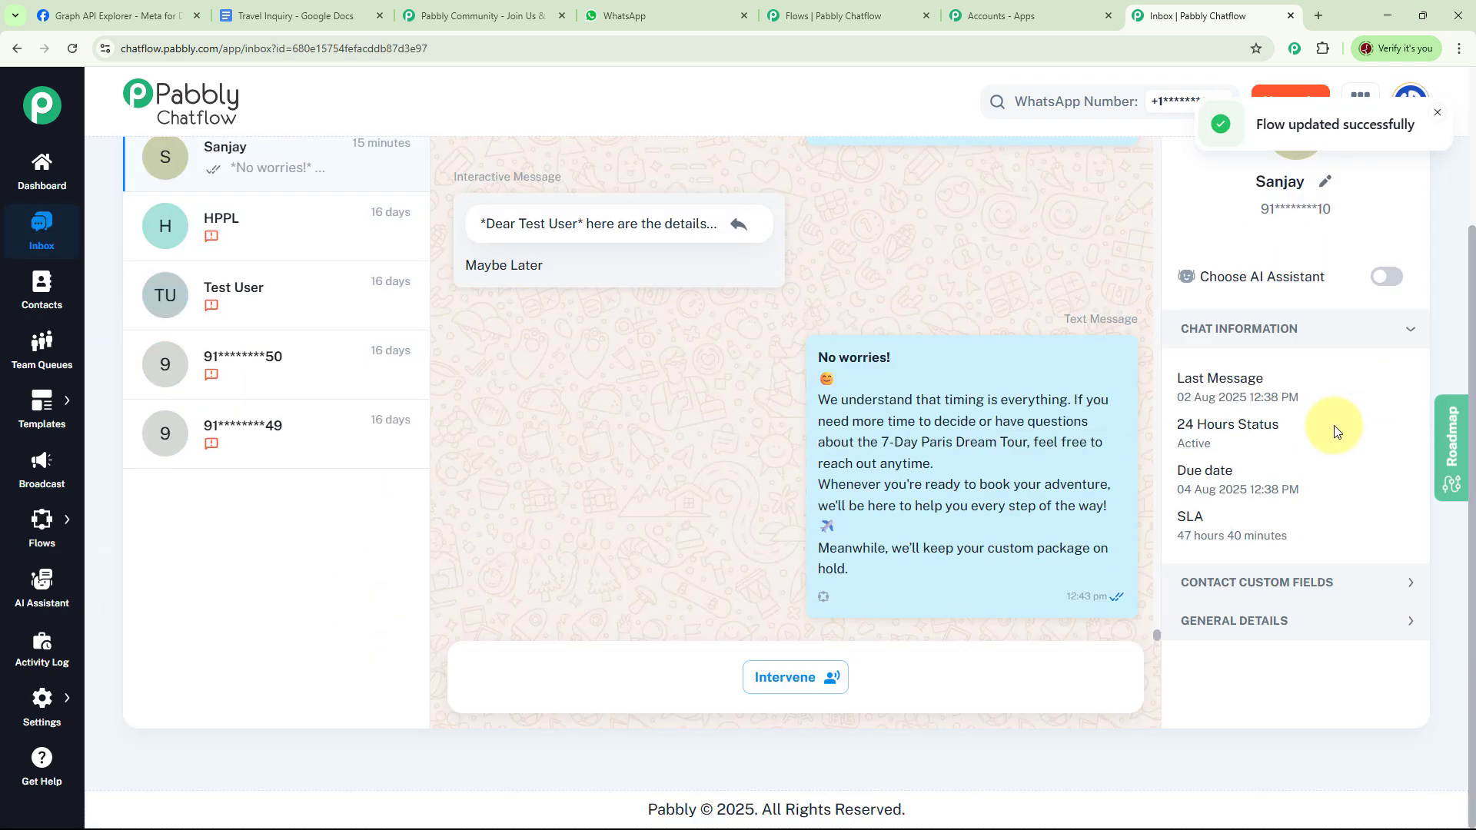
left_click(1291, 626)
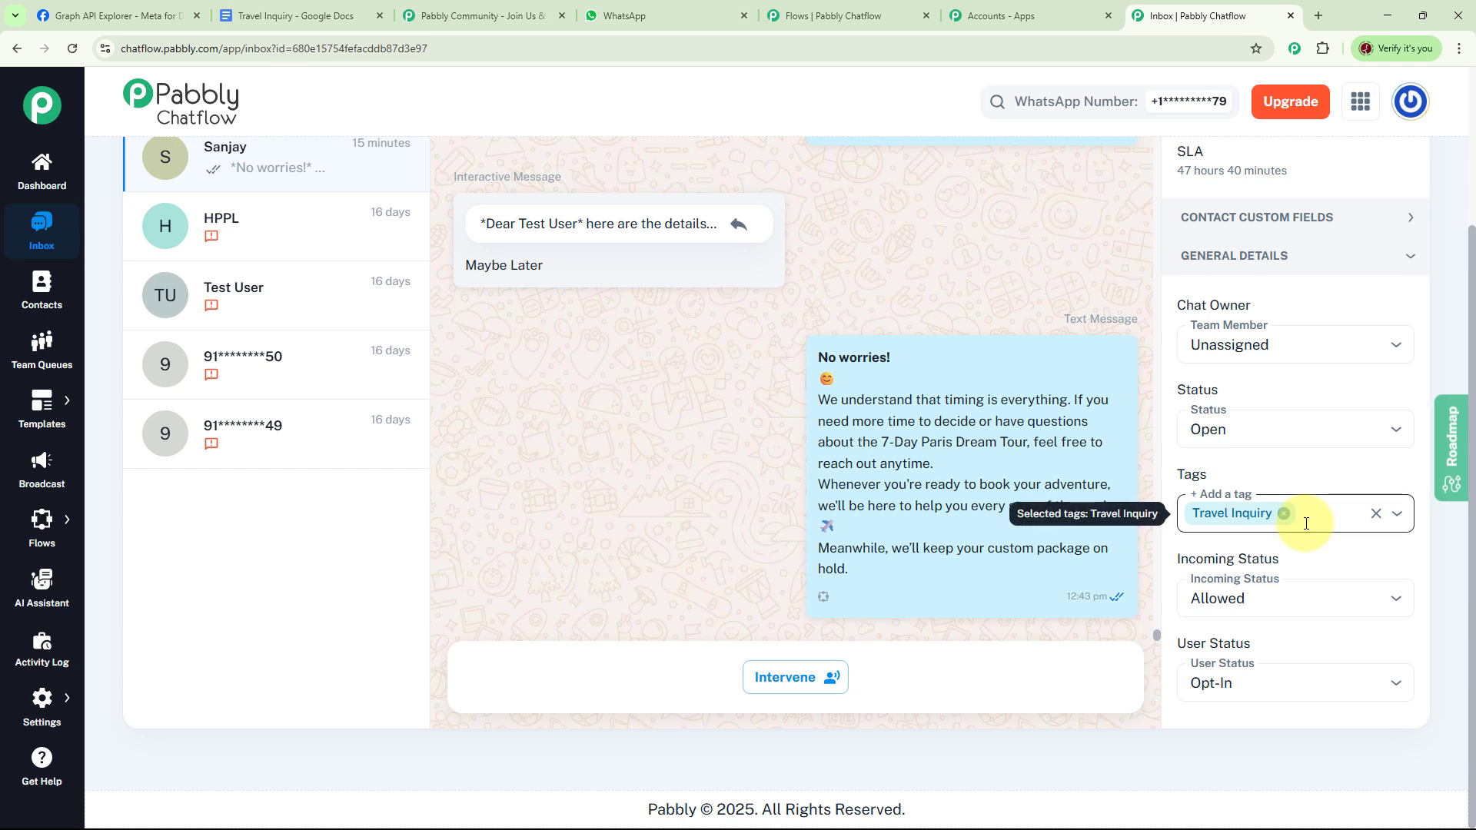
mouse_move(1003, 380)
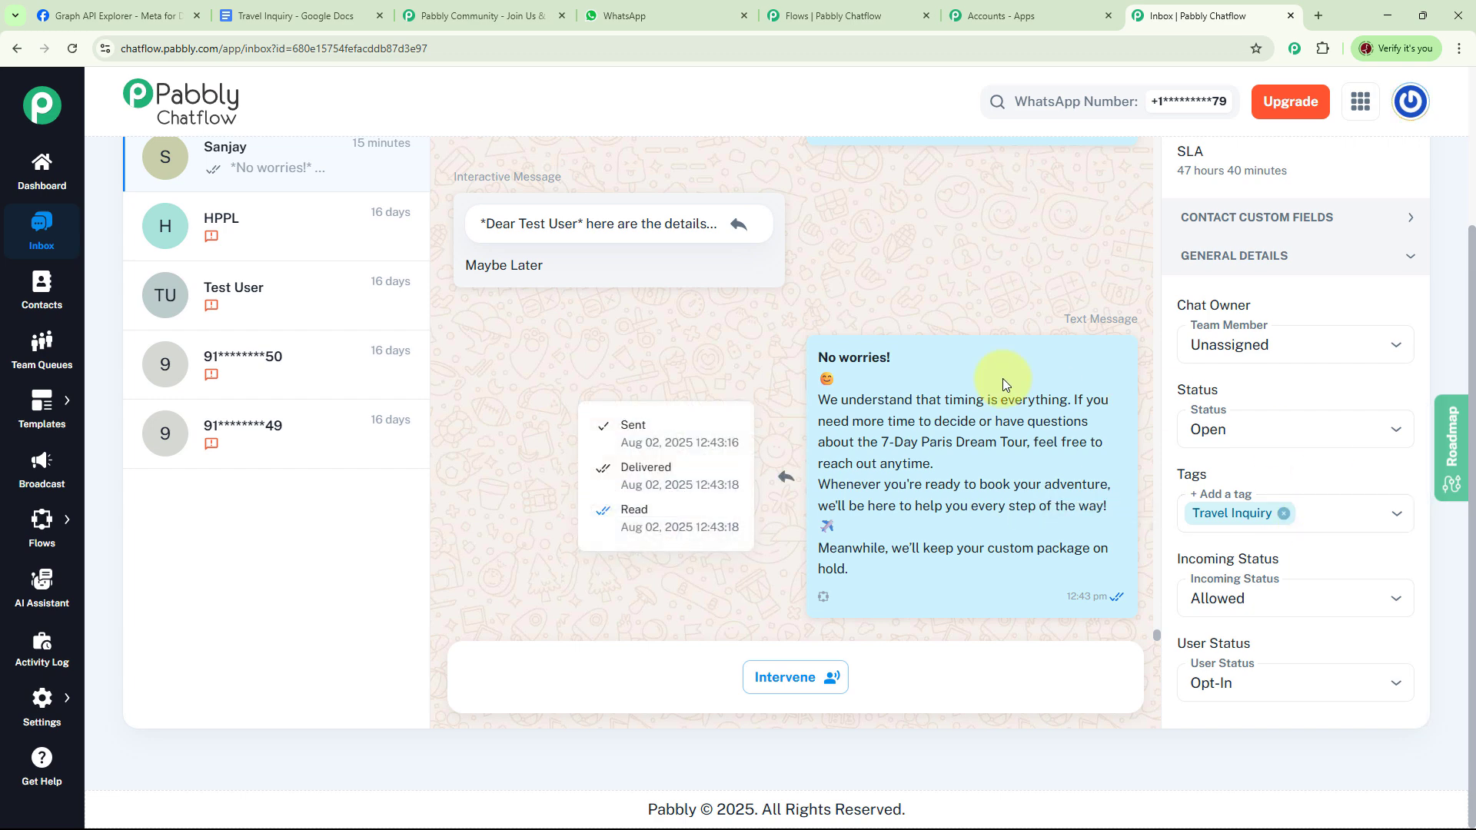
scroll(1018, 396, "up", 2)
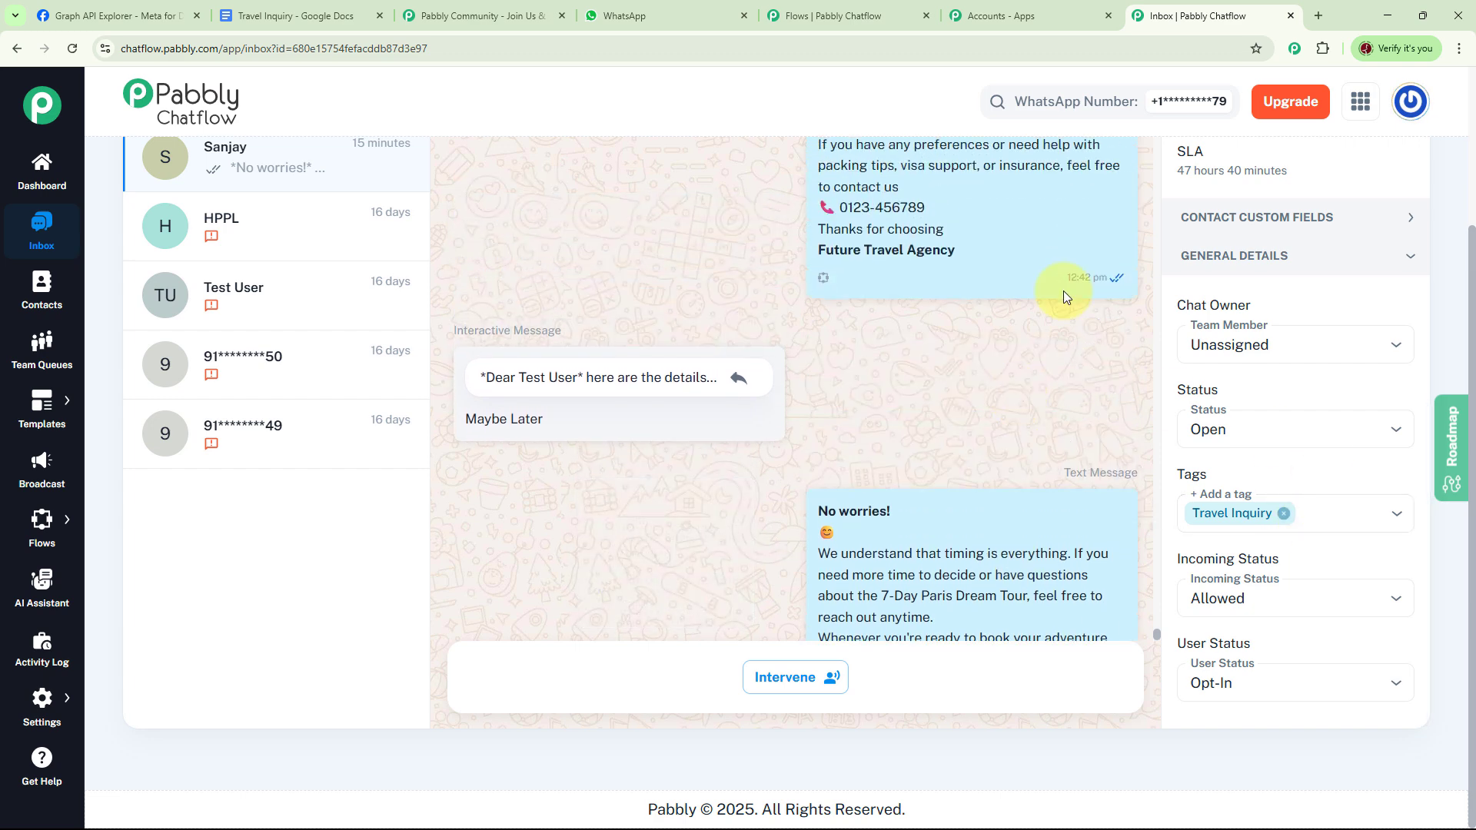
mouse_move(42, 527)
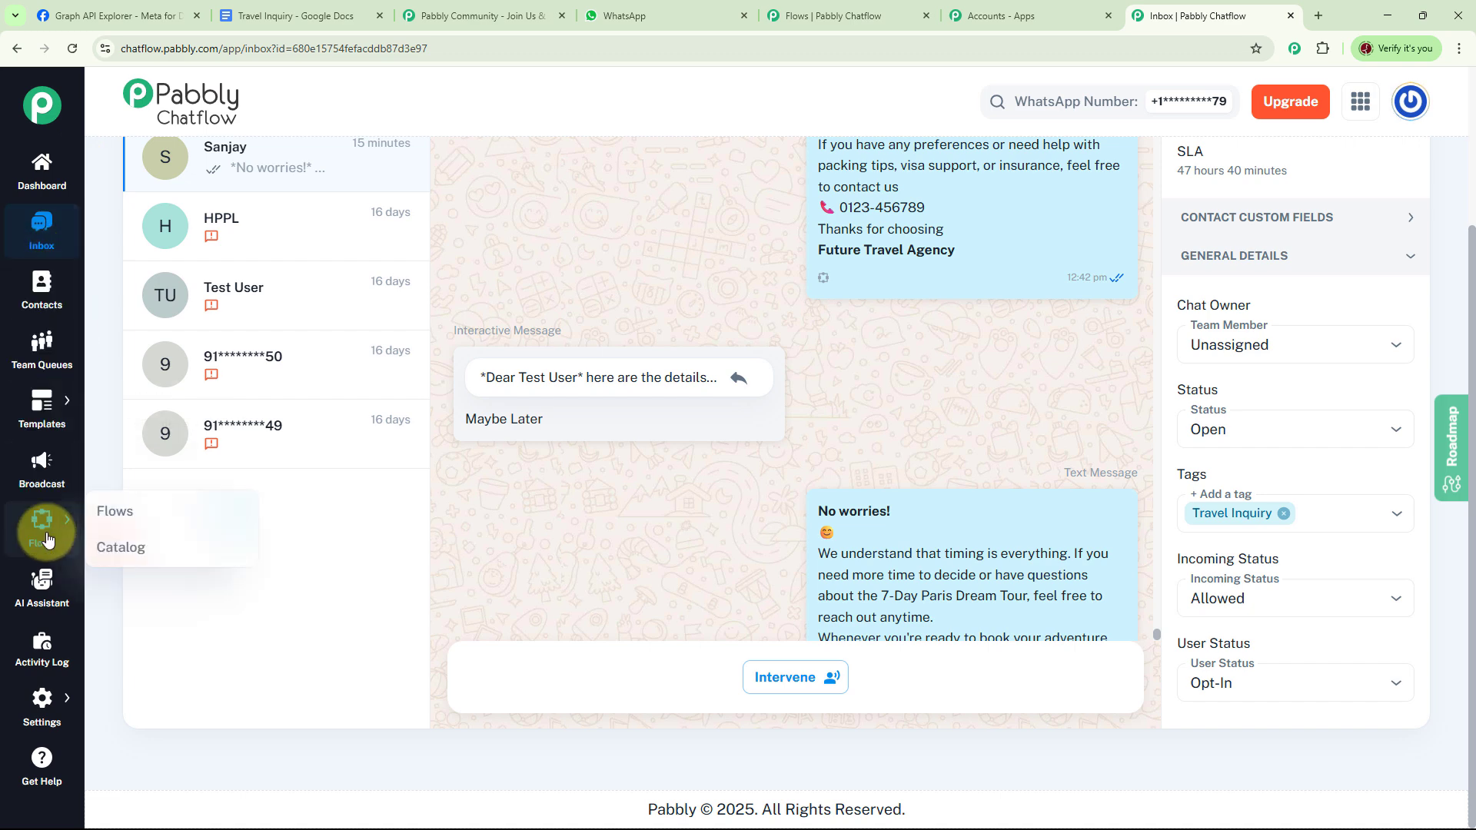
left_click(138, 518)
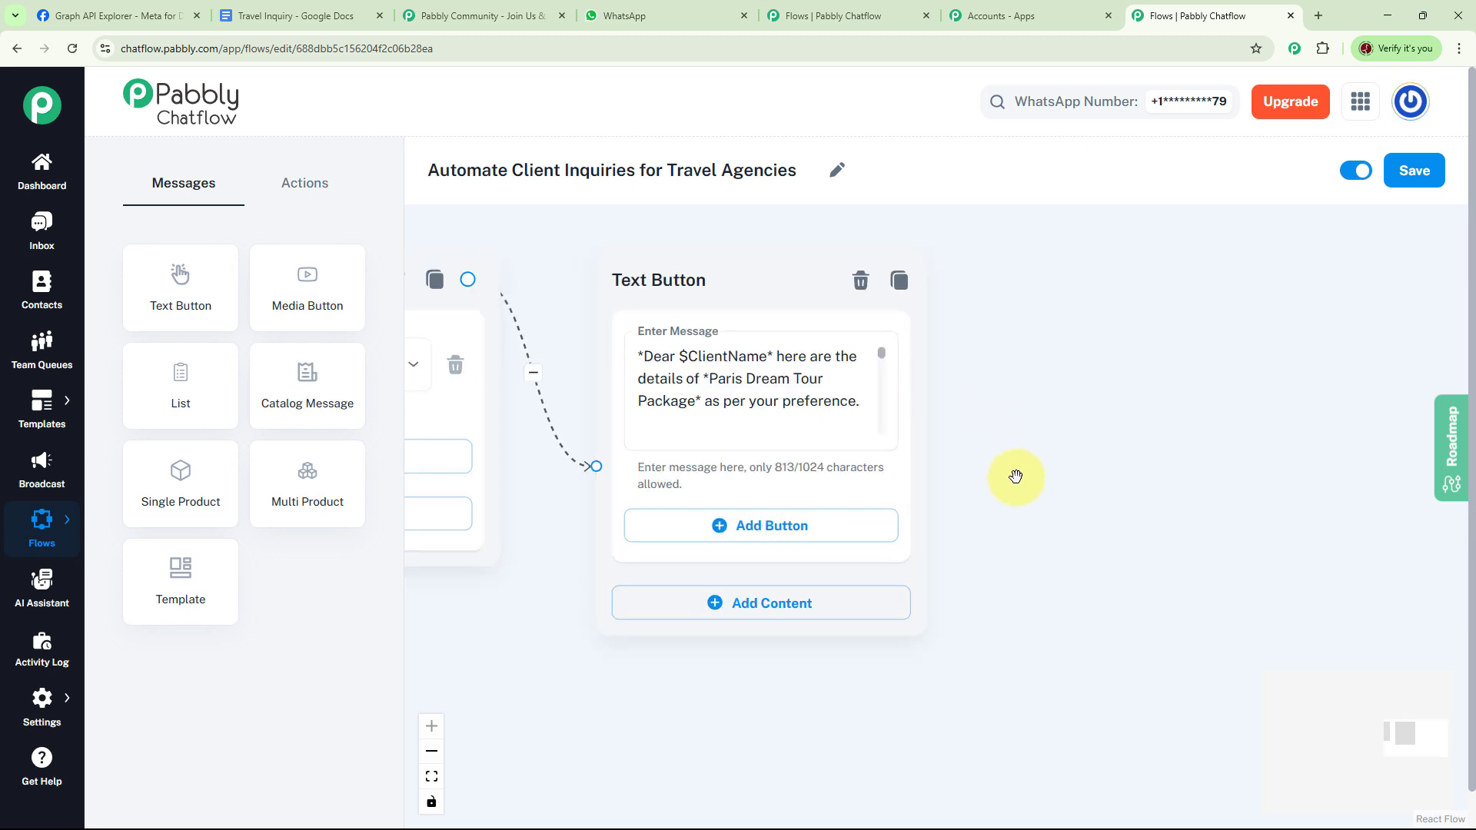
Review the Paris Dream Tour Package message in the Text Button block and add a button beneath it.
left_click(884, 353)
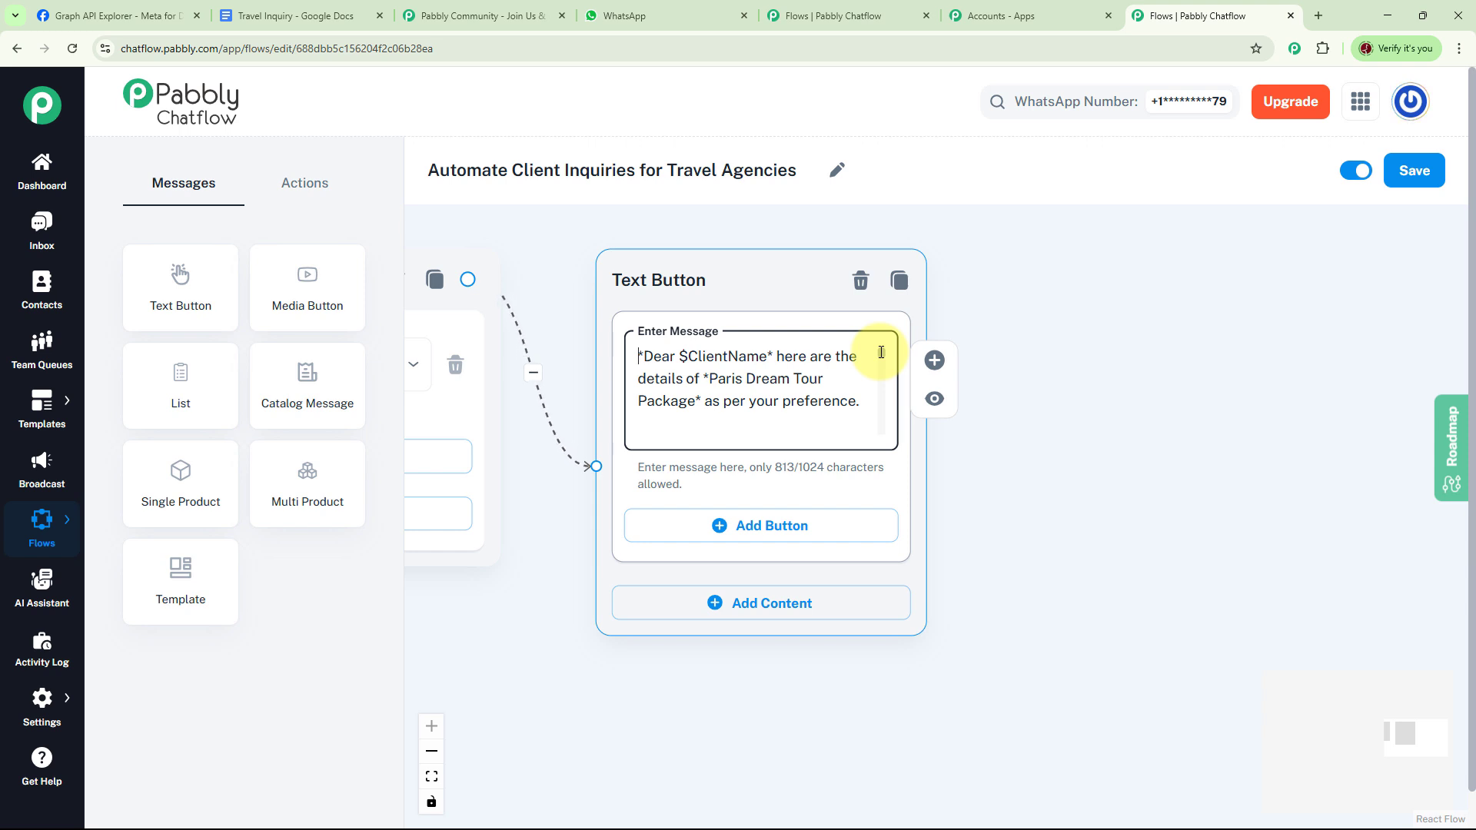
scroll(881, 353, "down", 3)
scroll(884, 356, "up", 2)
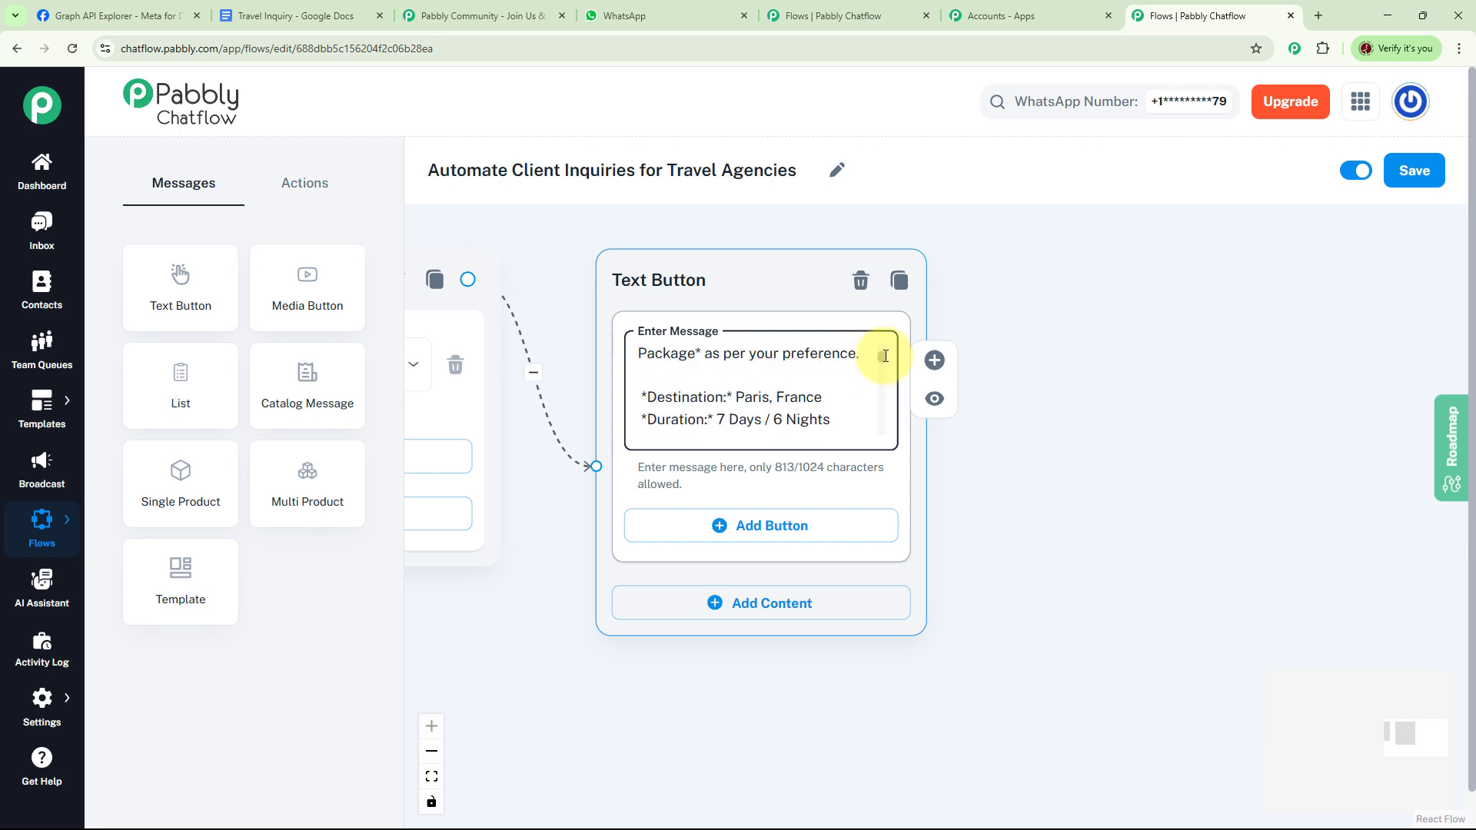
left_click_drag(884, 356, 885, 357)
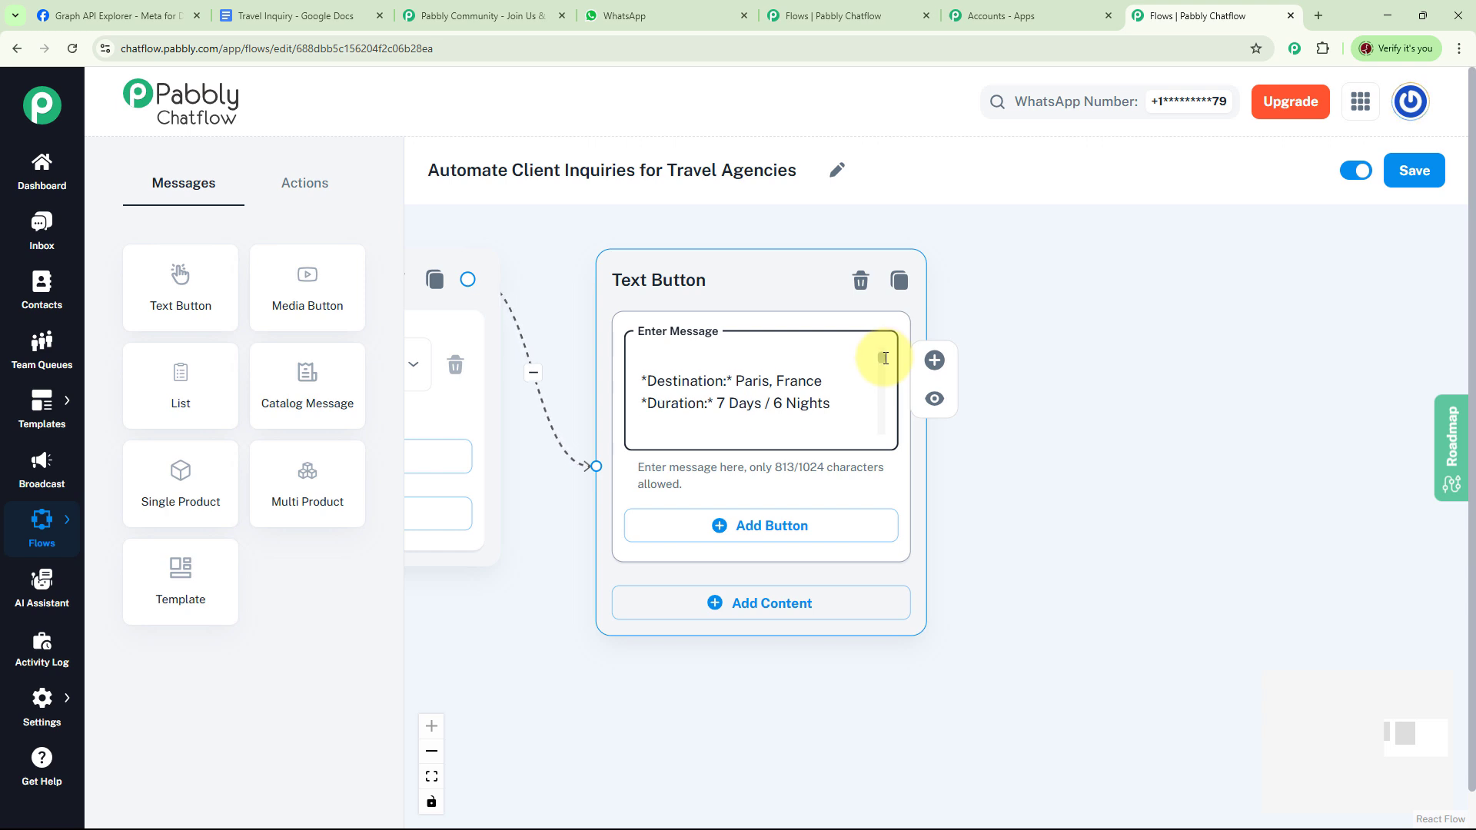
left_click_drag(885, 358, 895, 424)
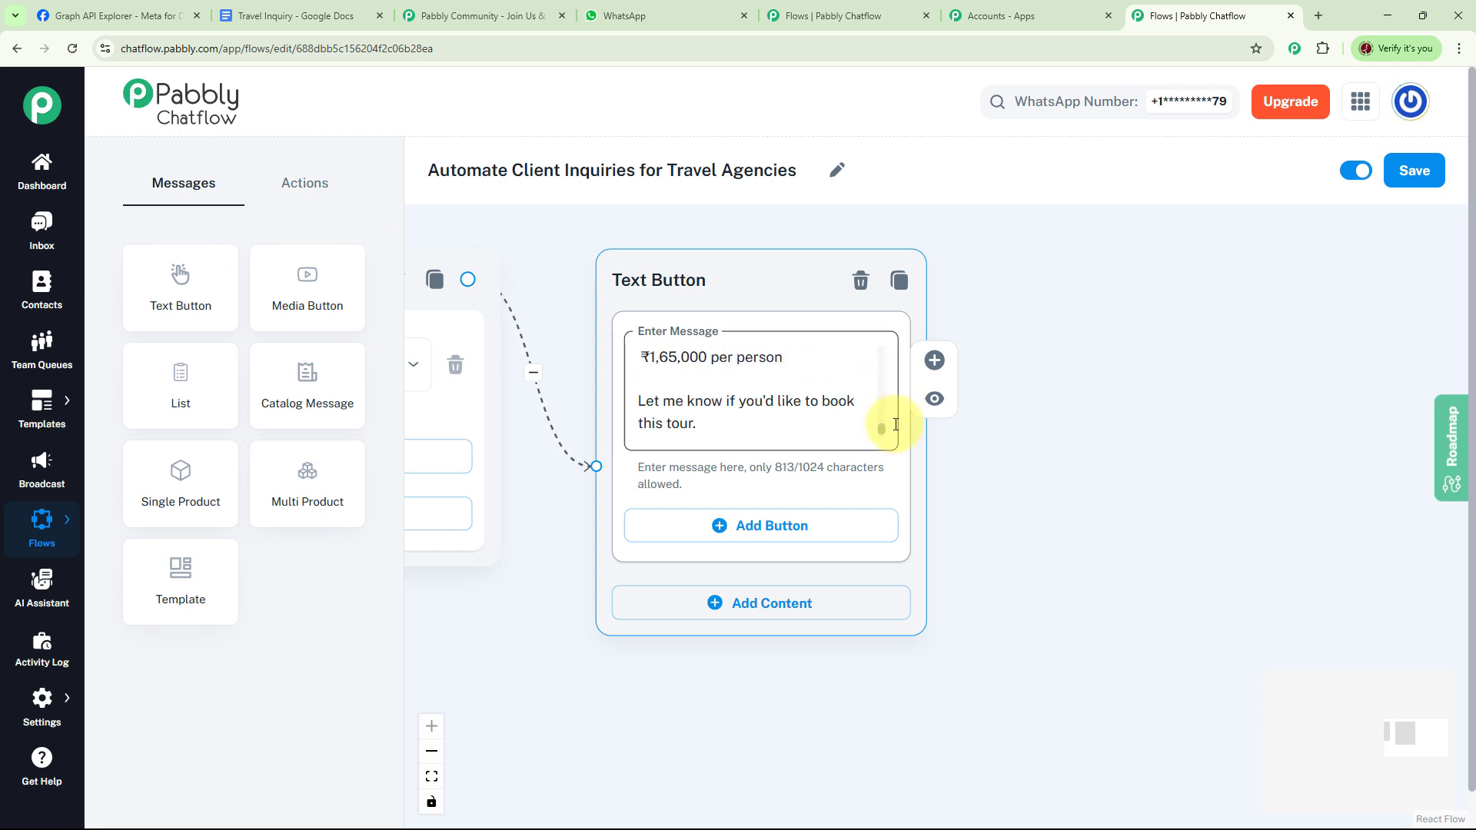
scroll(880, 419, "up", 2)
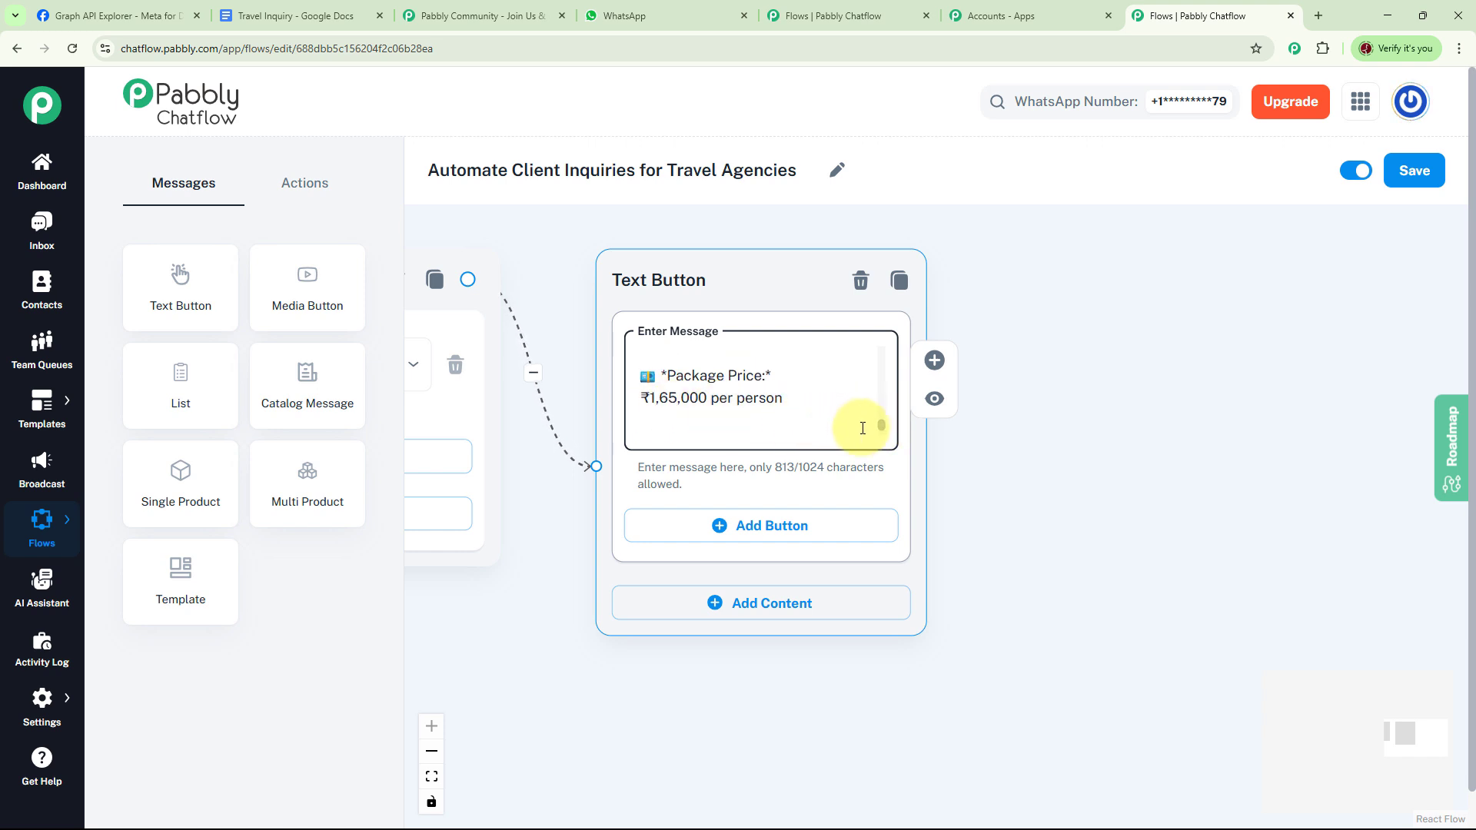
scroll(872, 423, "down", 2)
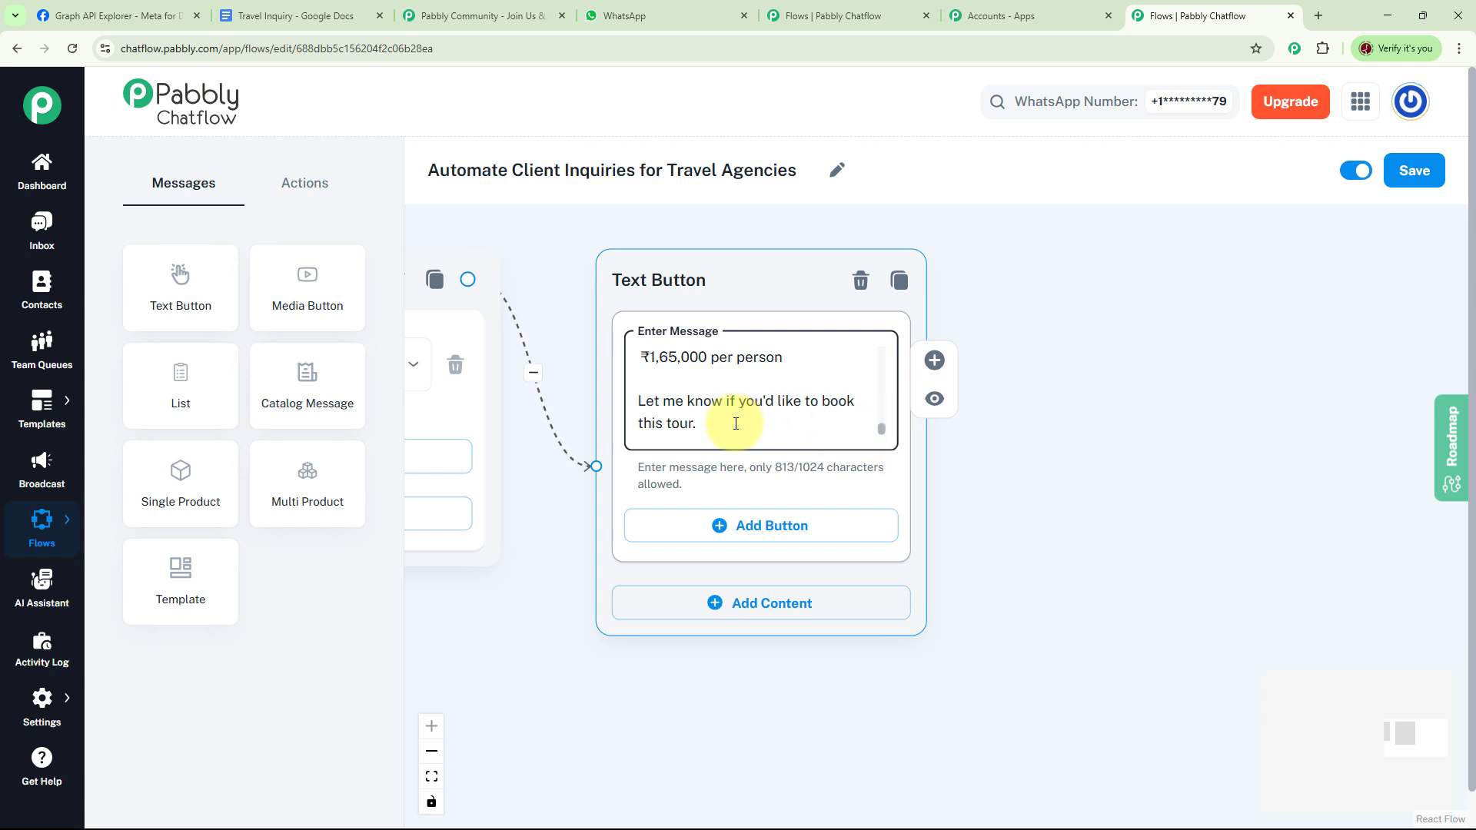
left_click(767, 529)
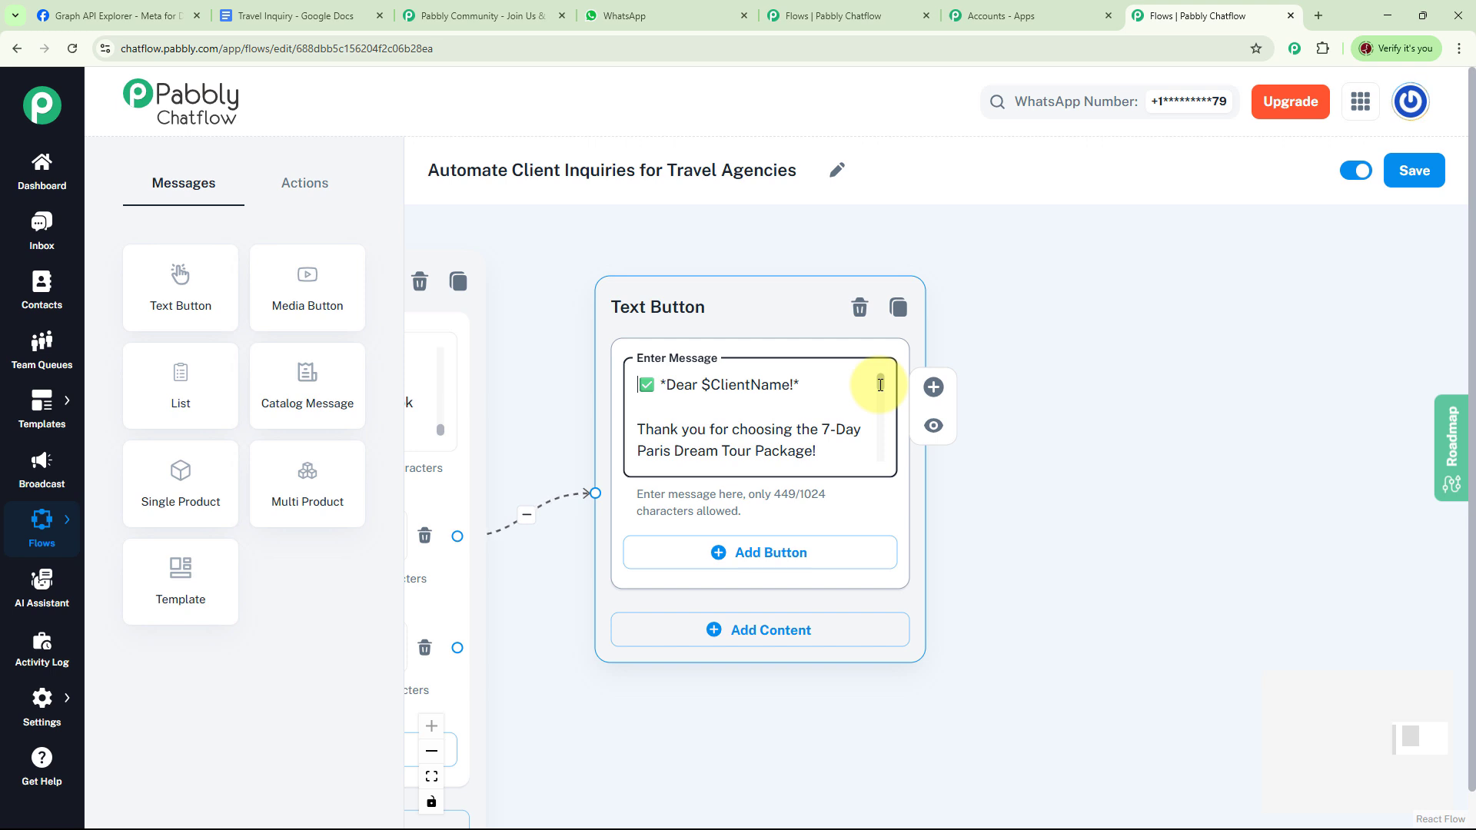
Review the payment-link message for the 7-Day Paris Dream Tour Package and add a "Confirm Payment" button to it.
left_click_drag(880, 384, 883, 404)
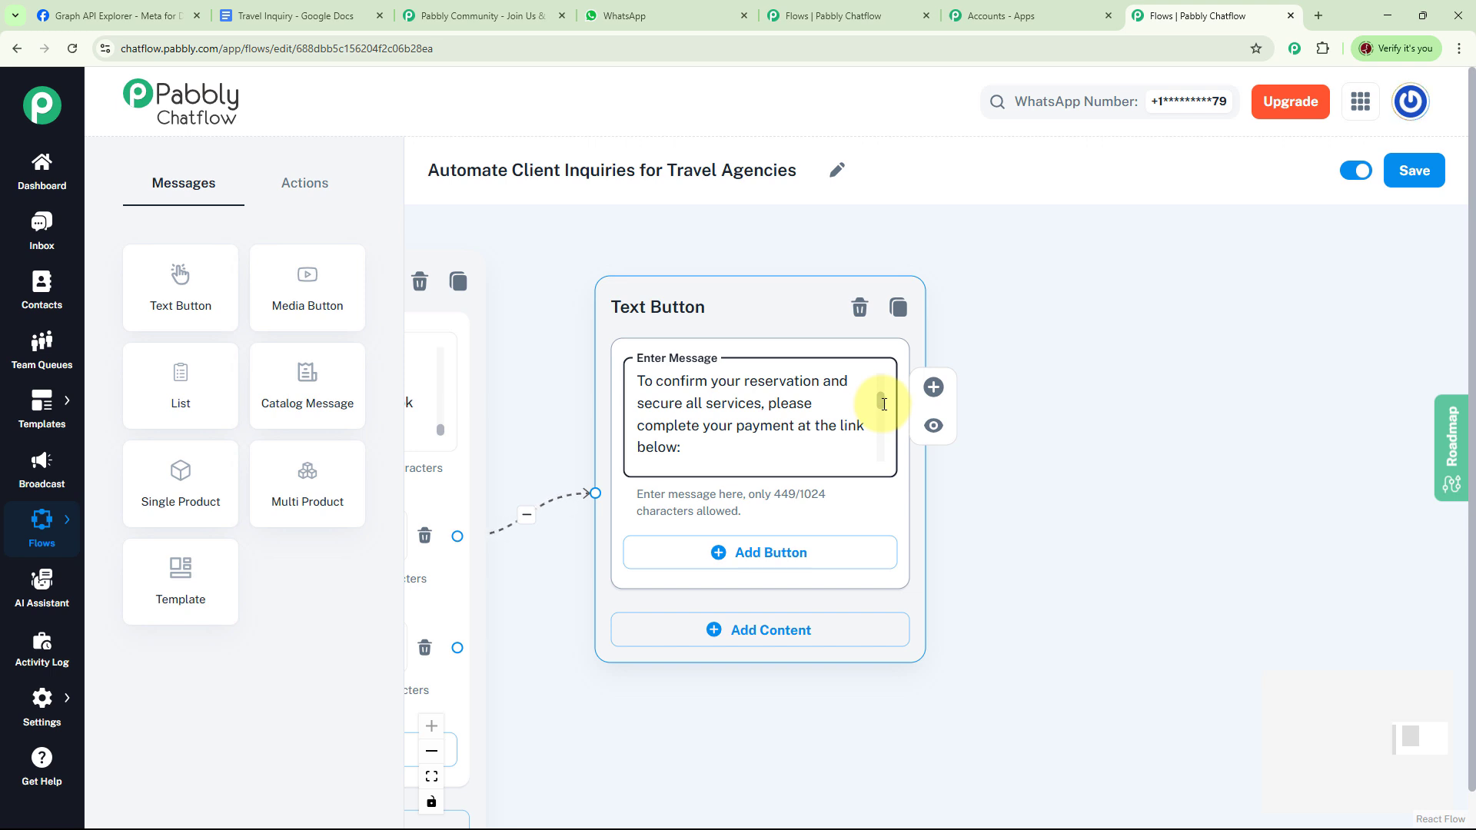
left_click_drag(884, 404, 892, 437)
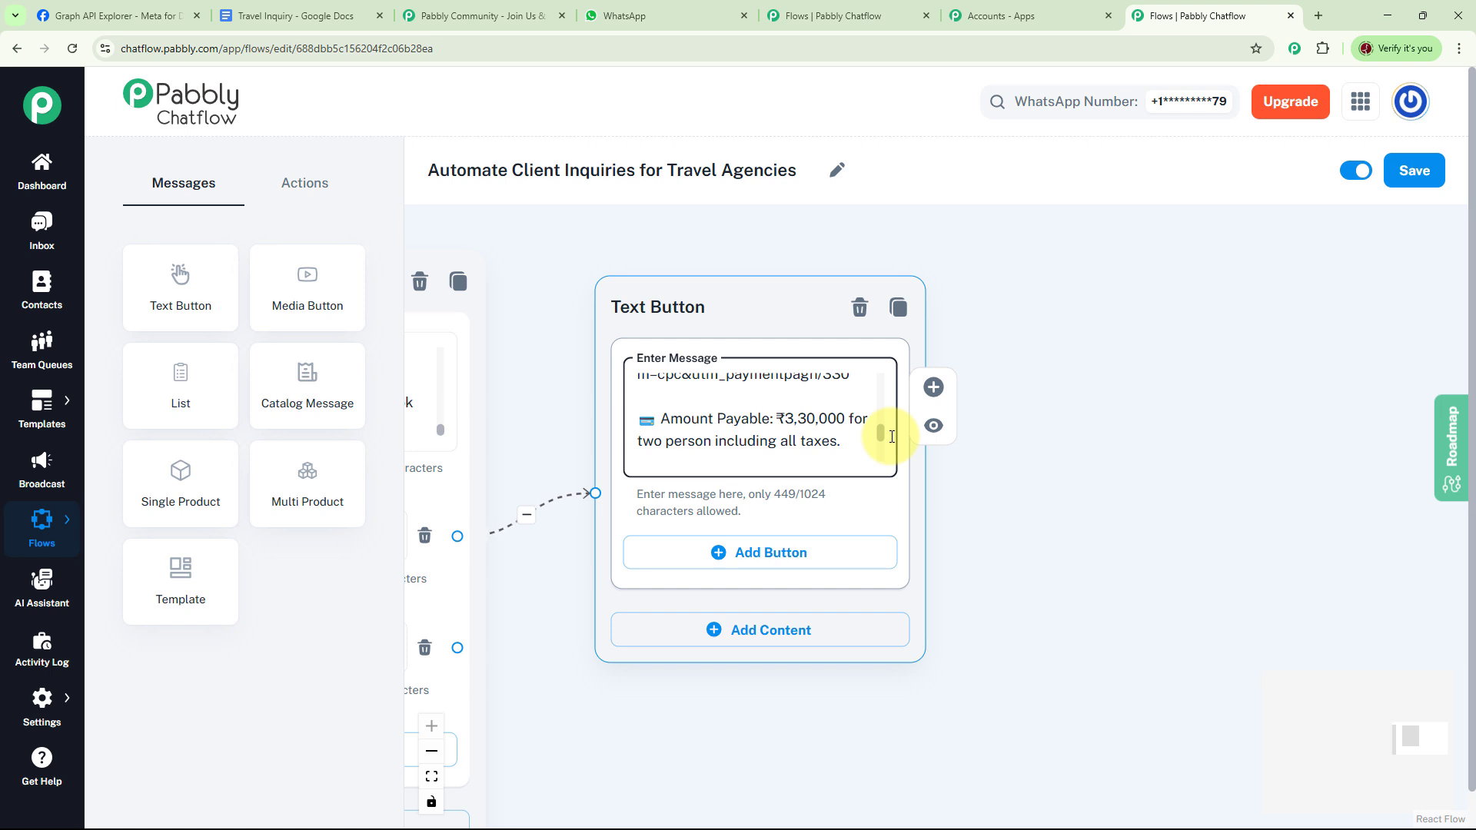
left_click_drag(891, 436, 892, 456)
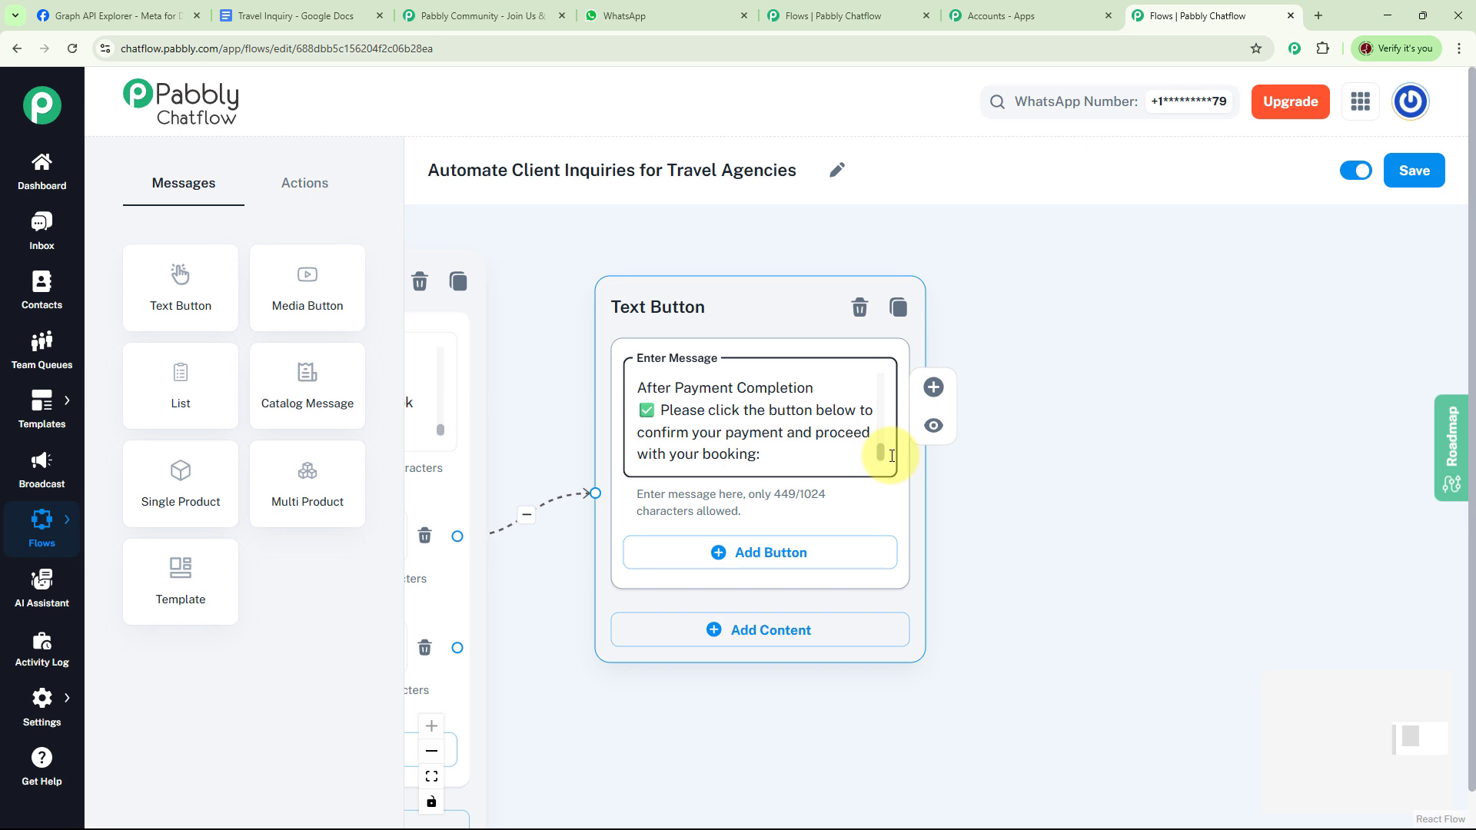
left_click_drag(892, 456, 892, 464)
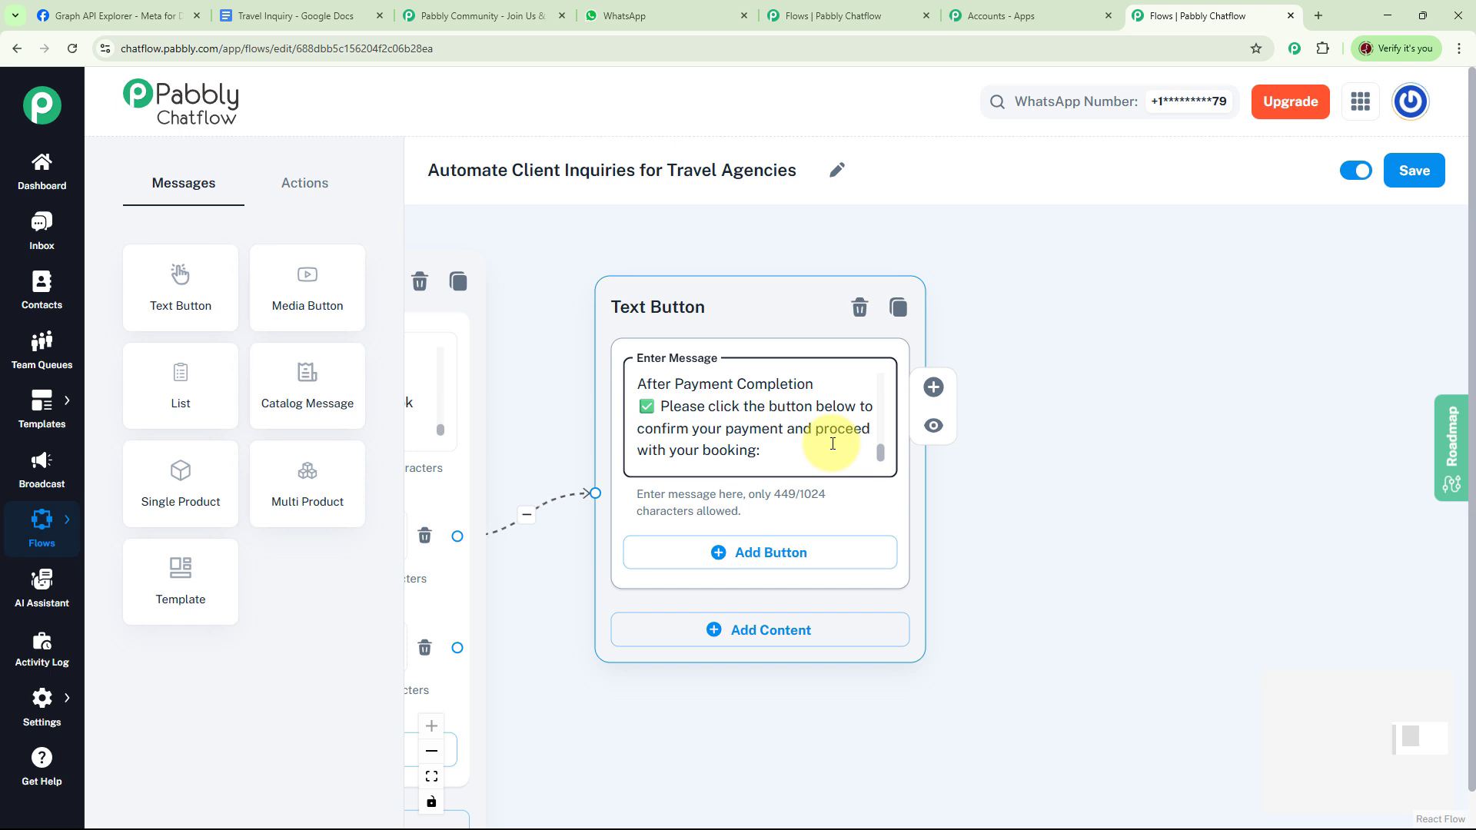
left_click(746, 553)
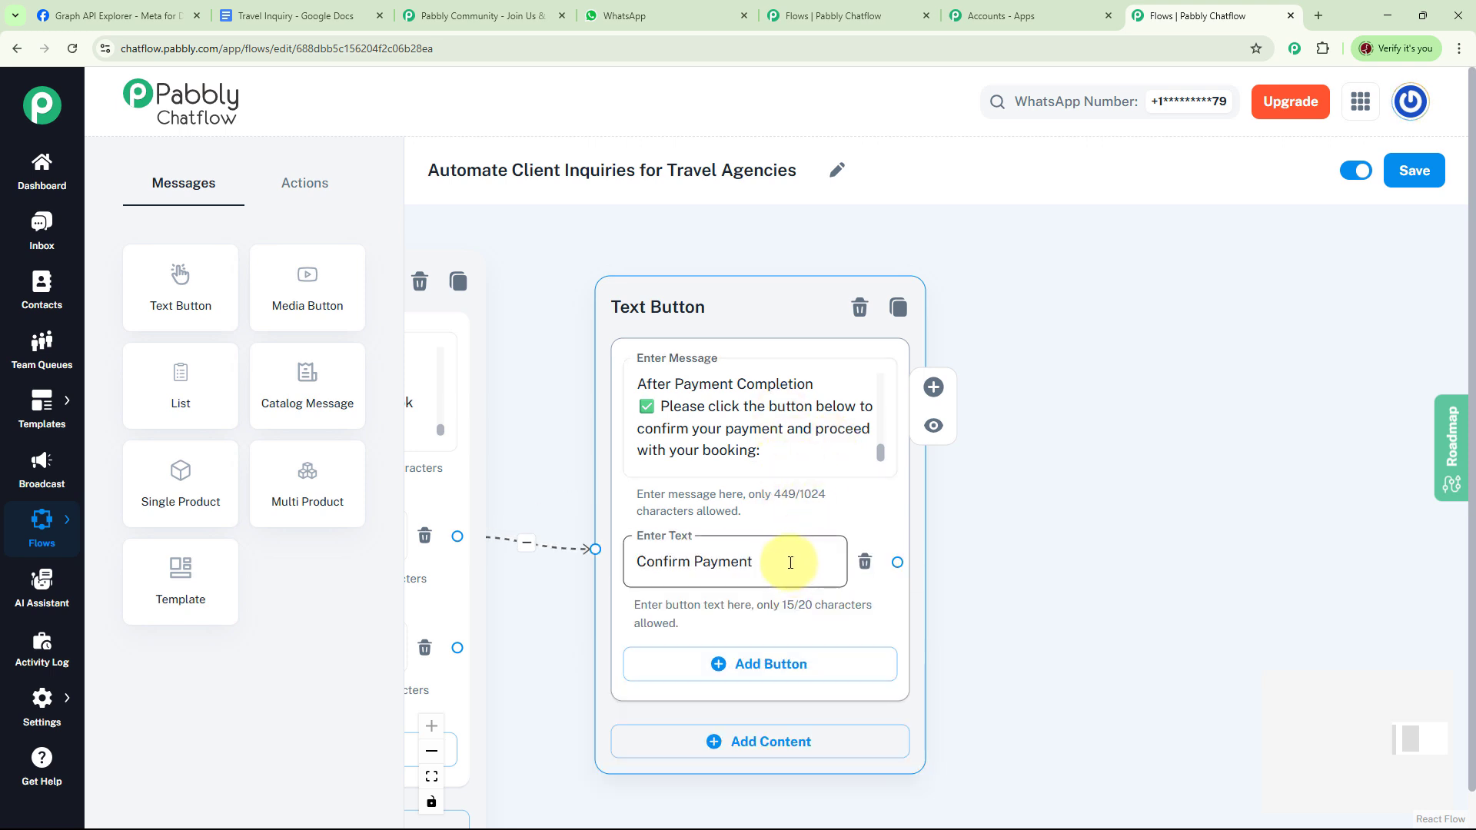
Link a new Text Button block from the Confirm Payment button and paste and review the message telling $ClientName that the 7-Day Paris Dream payment was received.
left_click_drag(1054, 505, 1016, 512)
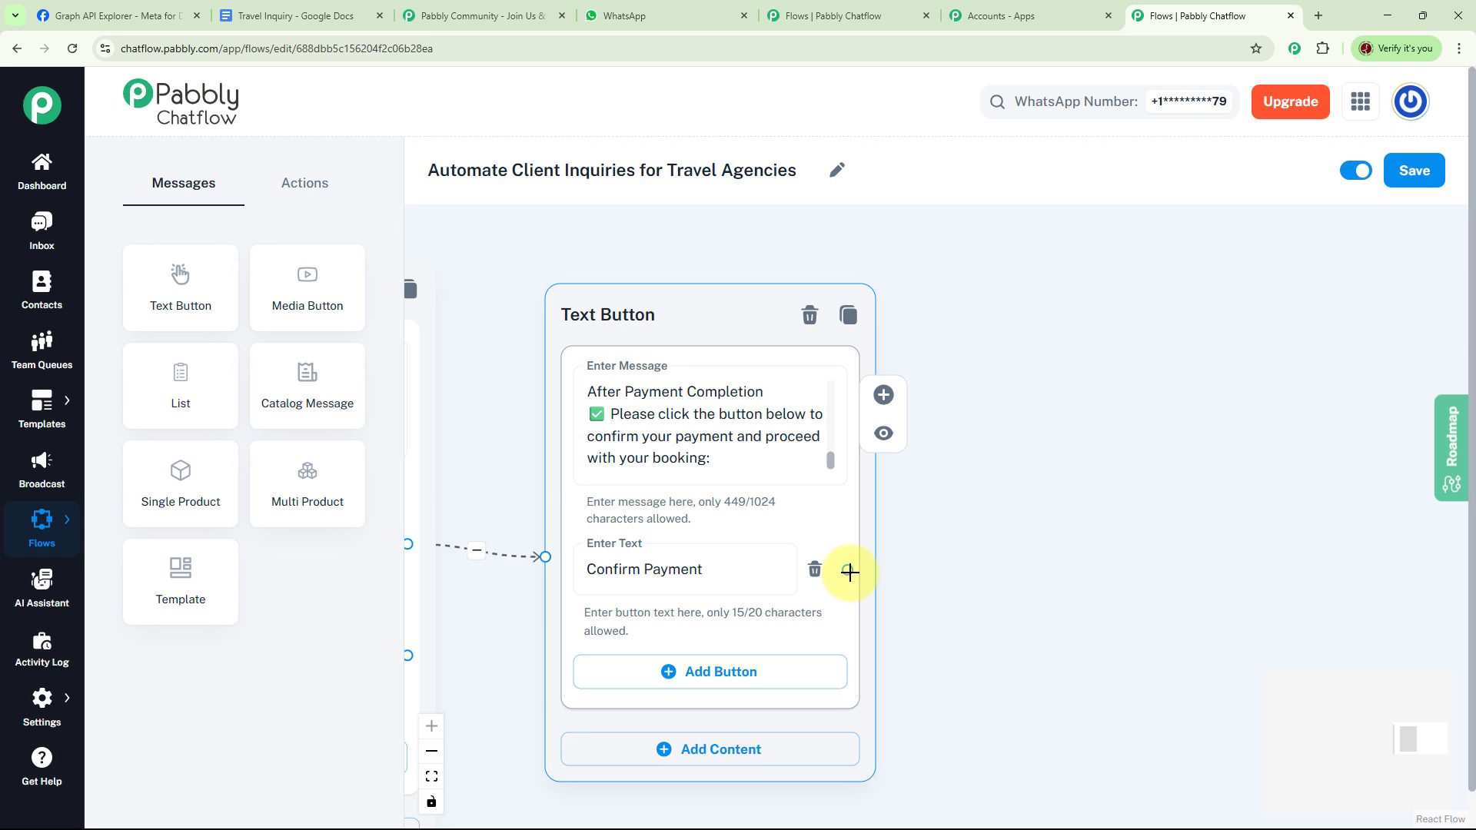
left_click_drag(849, 572, 1120, 300)
left_click(1126, 329)
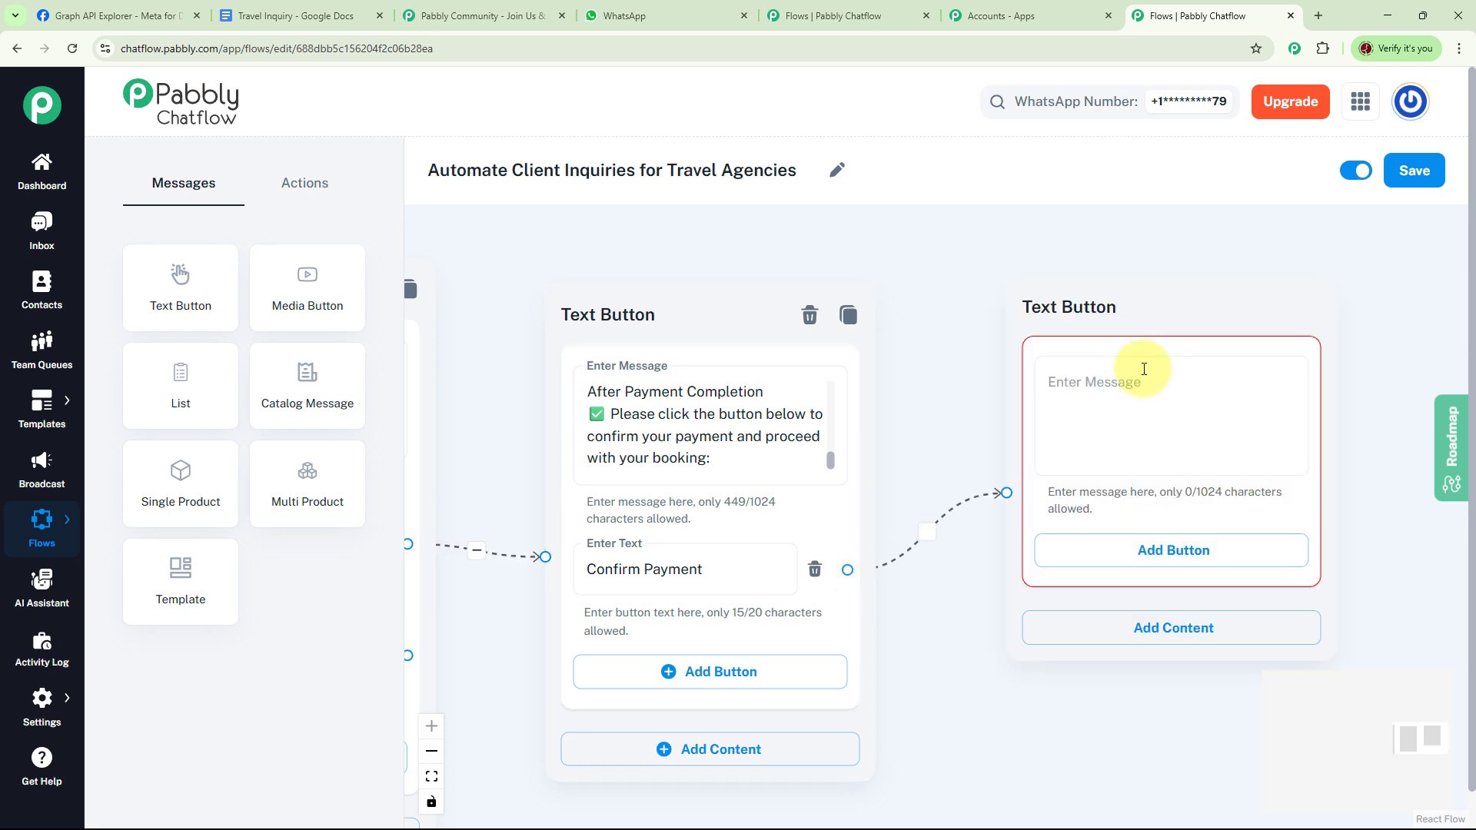
left_click(1143, 369)
key("ctrl+v")
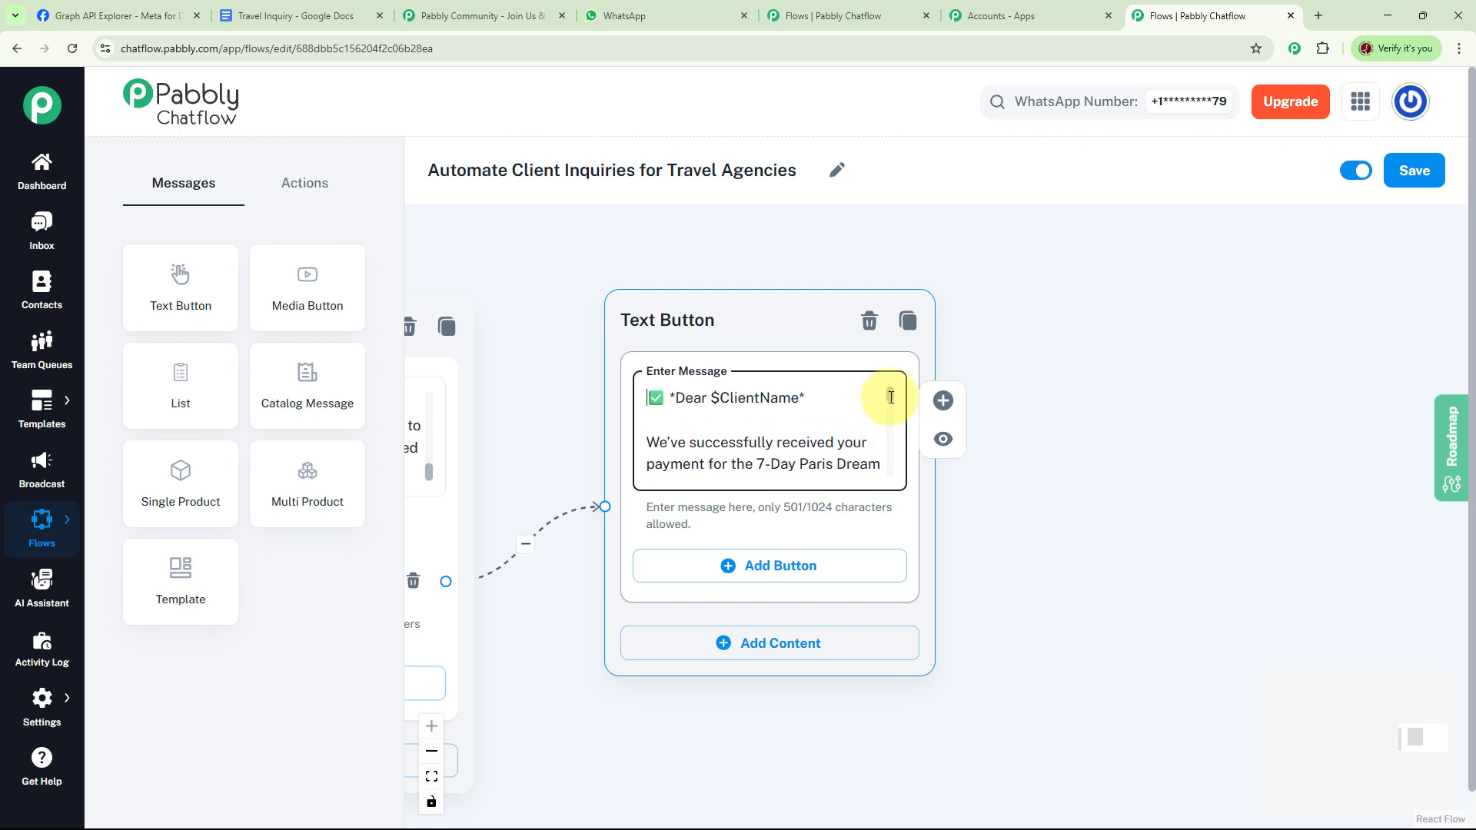
left_click_drag(894, 398, 894, 429)
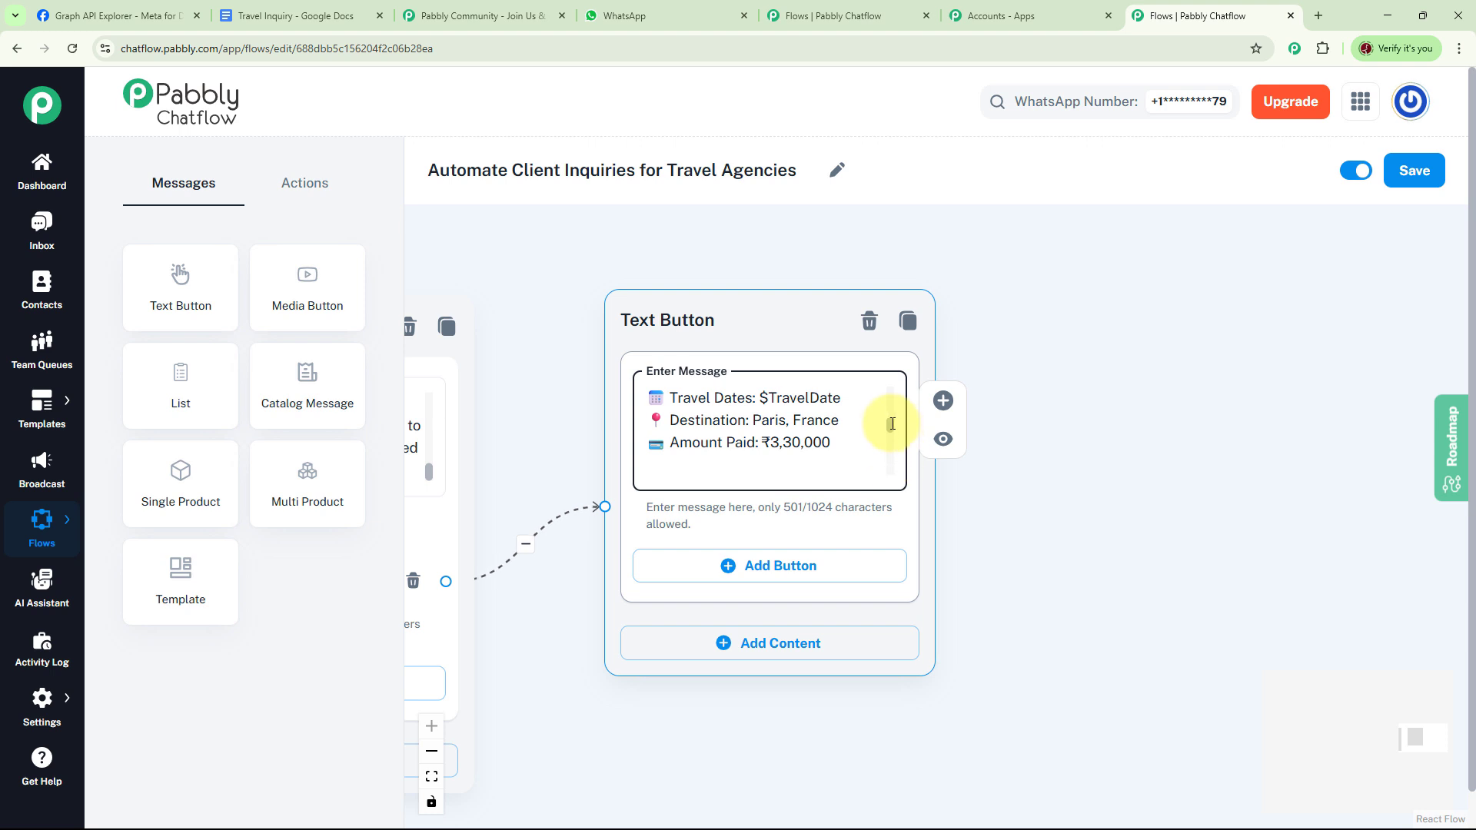
left_click_drag(890, 423, 889, 433)
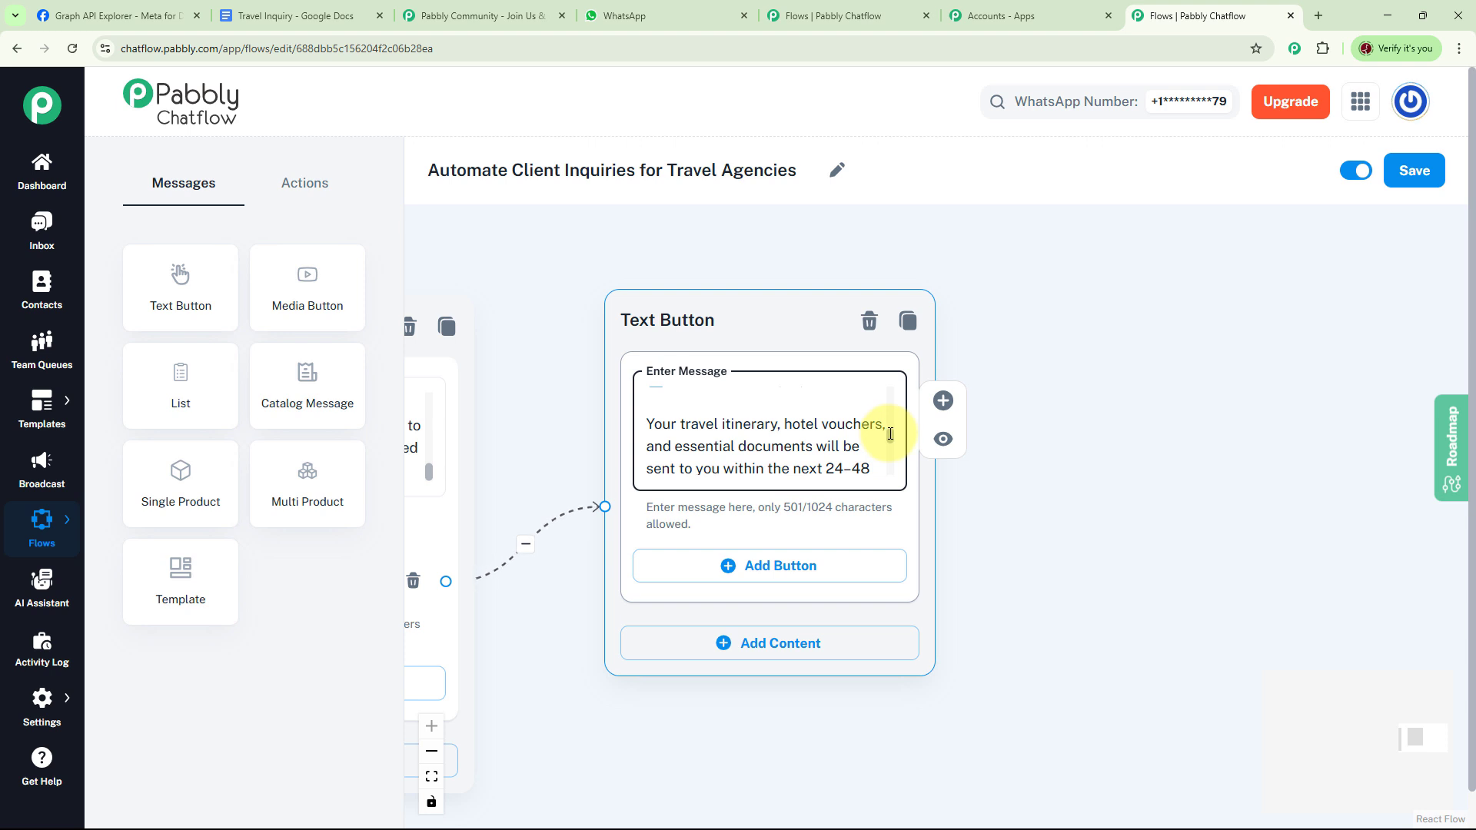
left_click_drag(890, 434, 898, 453)
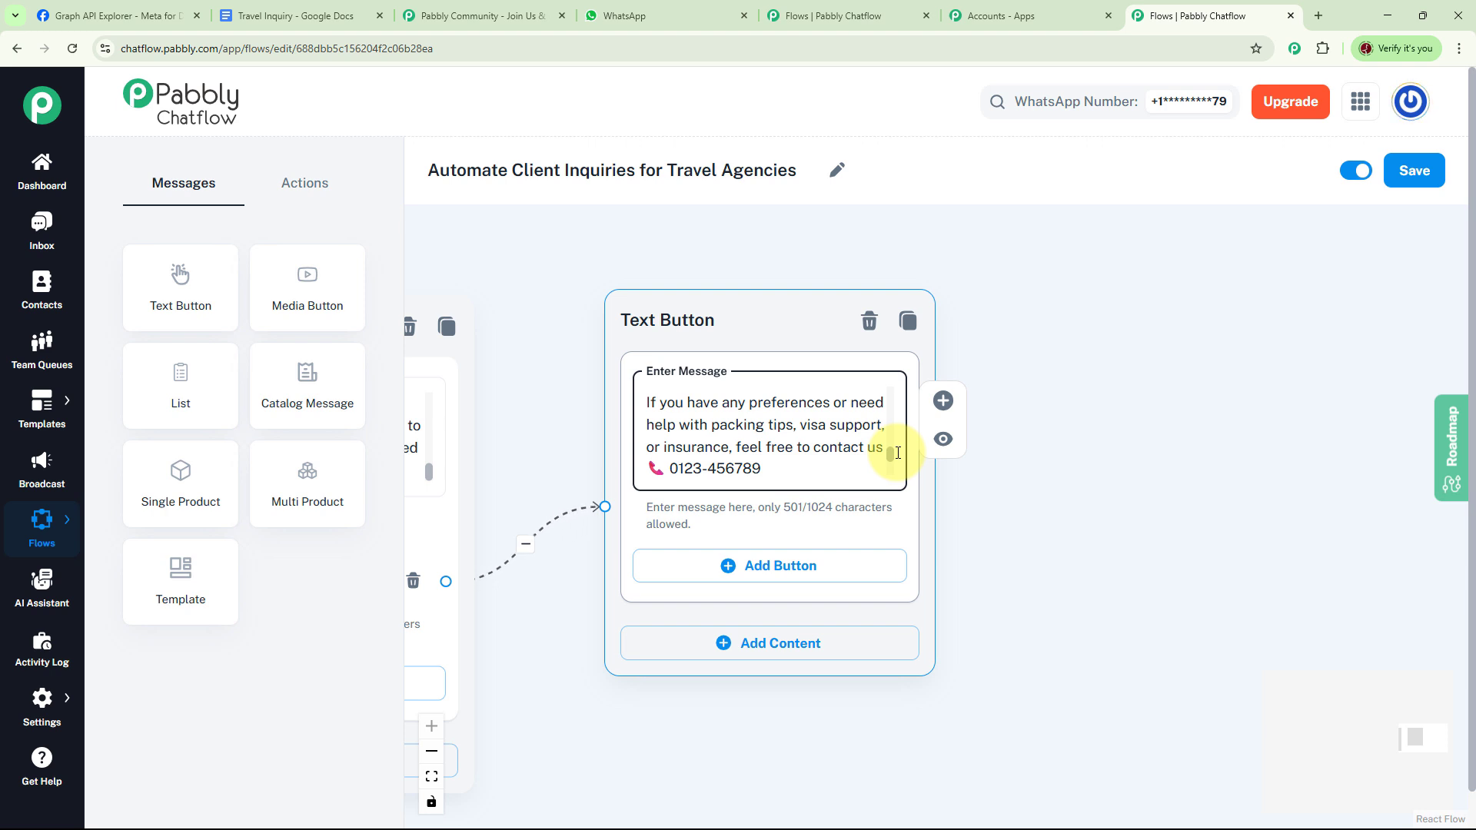
left_click_drag(898, 453, 903, 470)
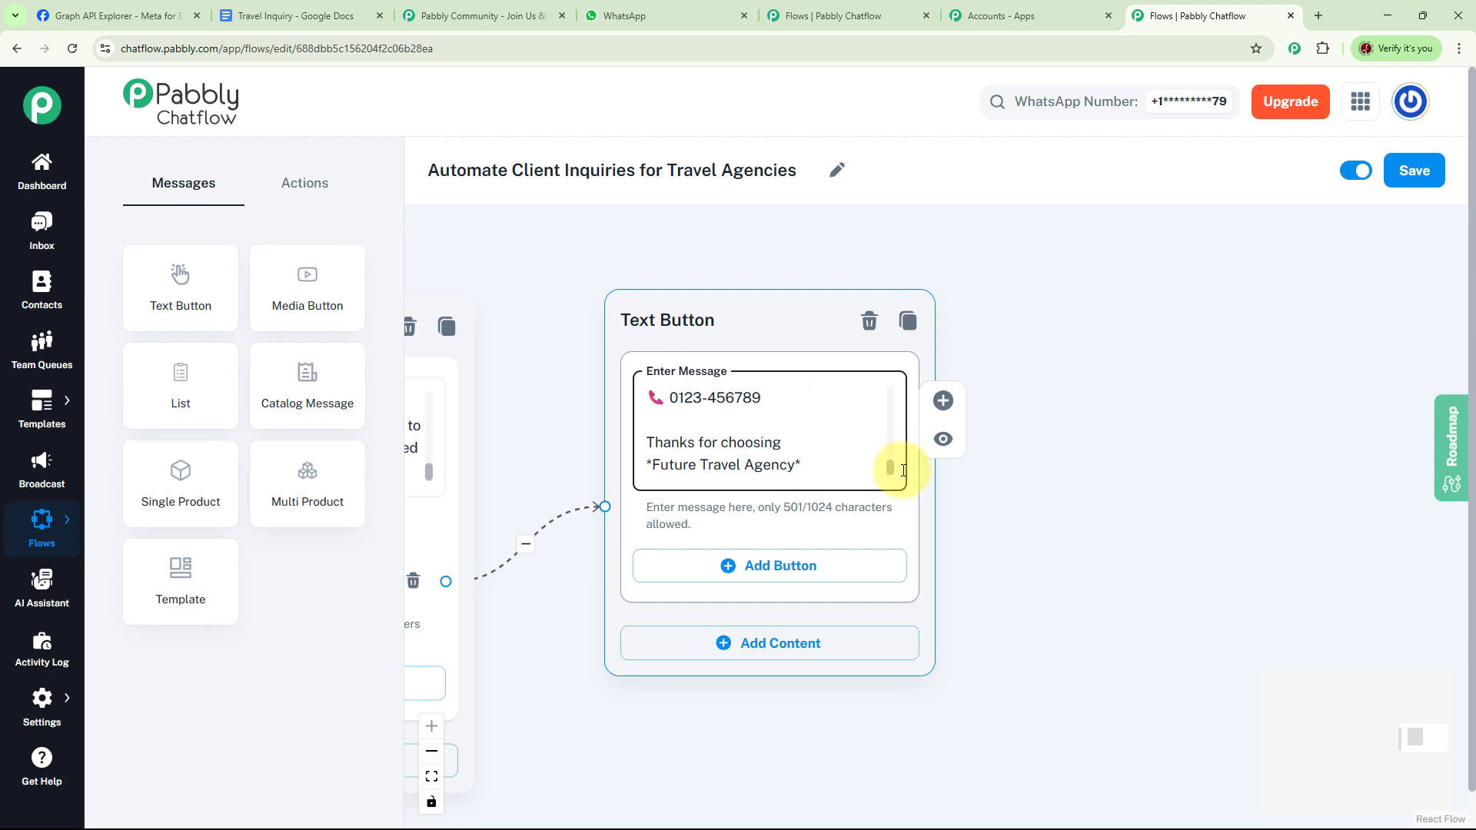
Link a new Text Button block from the Maybe Later button, paste the "No worries!" message about the 7-Day Paris Dream Tour and review it.
left_click_drag(850, 428, 854, 461)
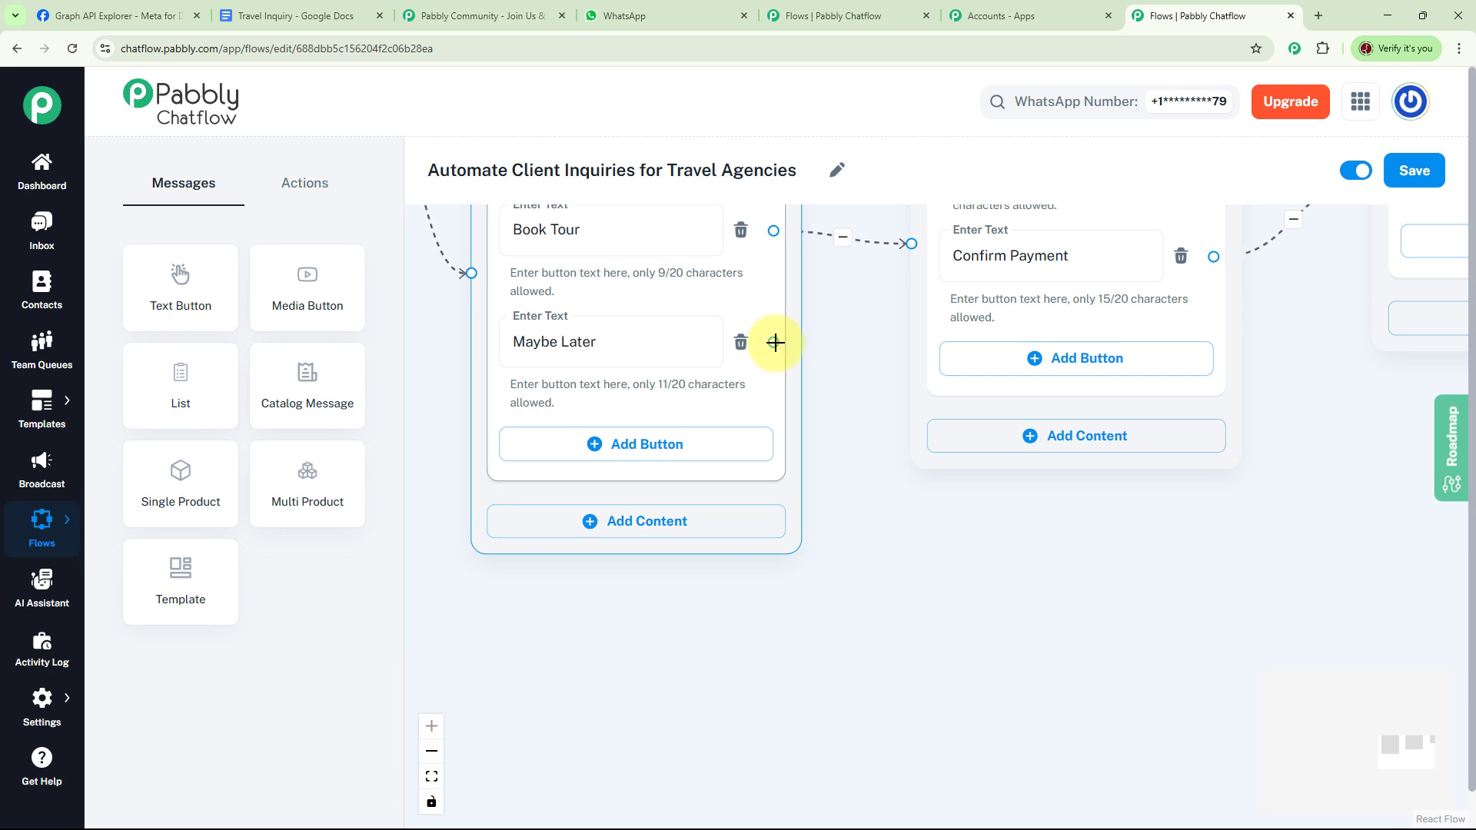
left_click_drag(775, 342, 1001, 573)
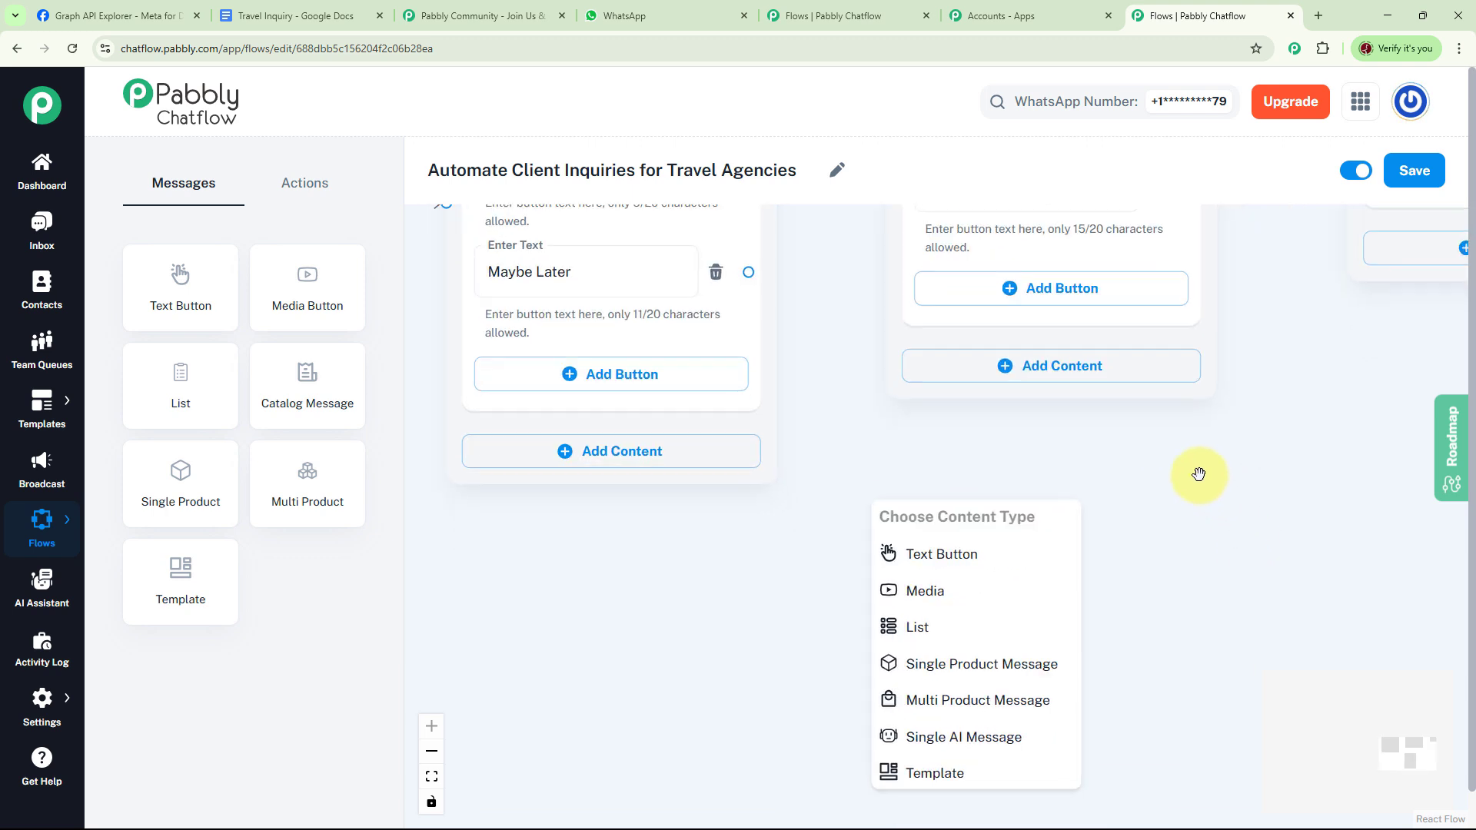
left_click(992, 555)
left_click(1036, 538)
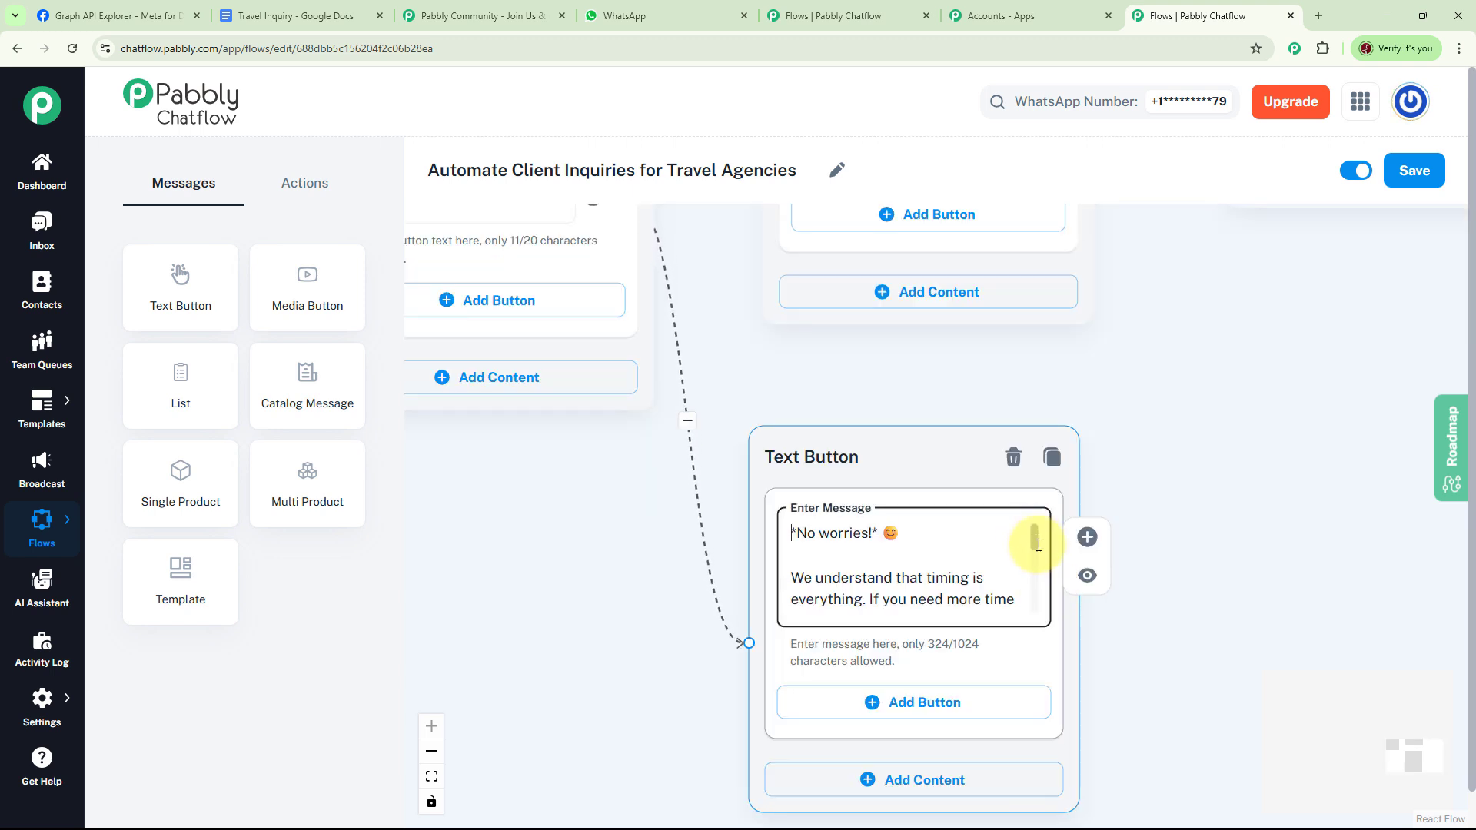
left_click_drag(1036, 538, 1043, 559)
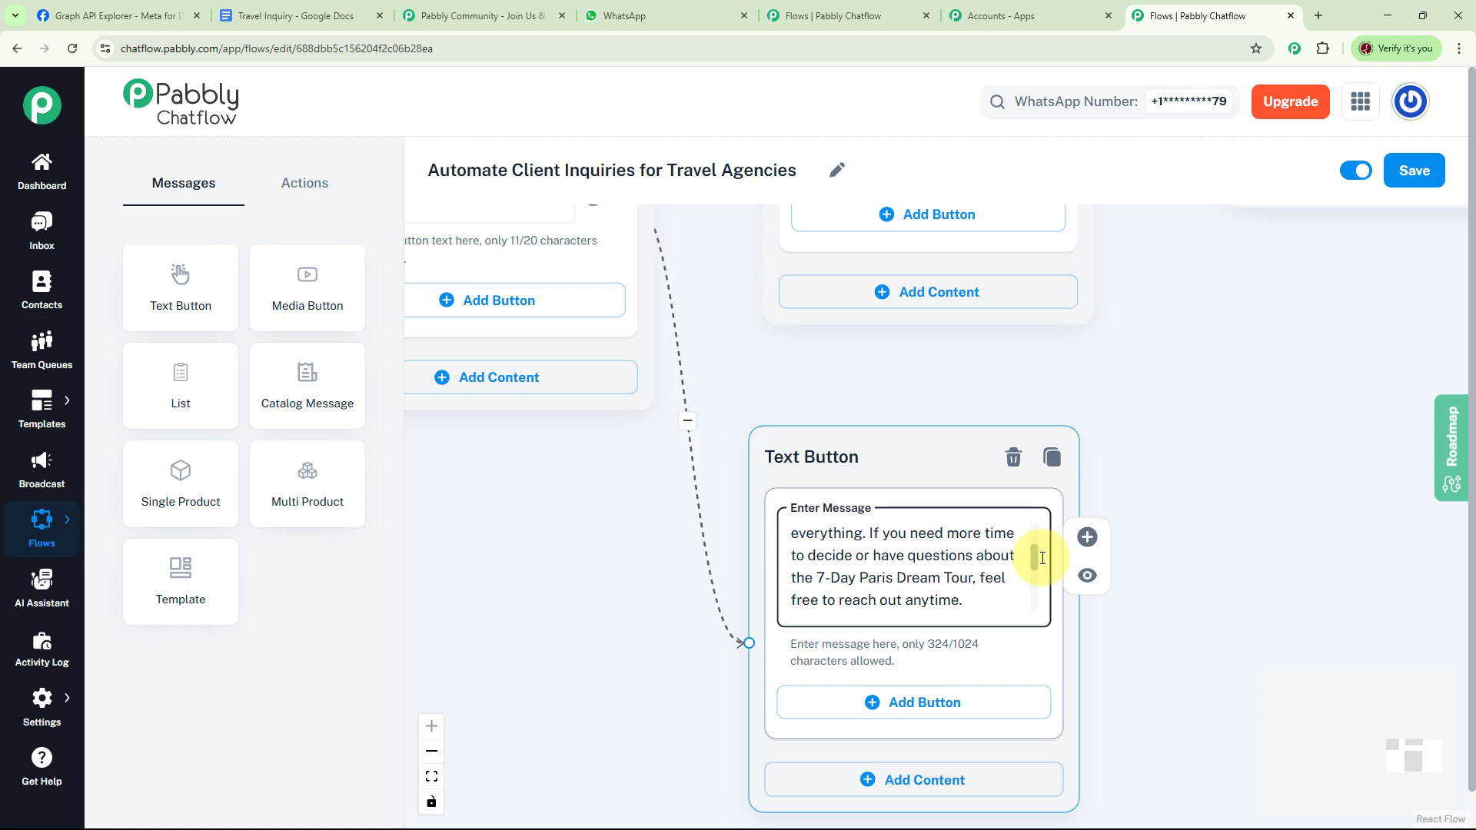
left_click_drag(1042, 559, 1051, 595)
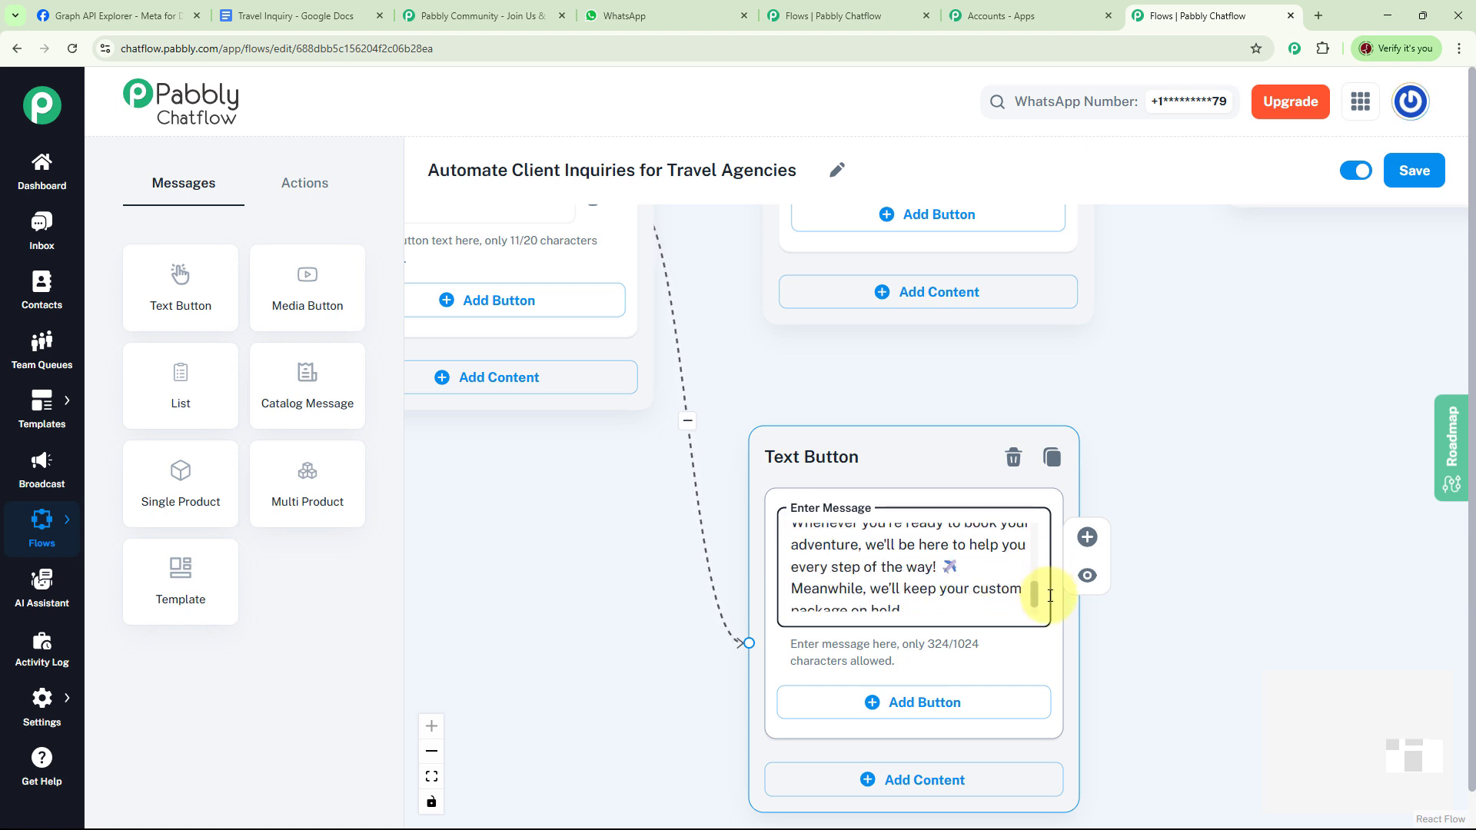
Save the completed "Automate Client Inquiries for Travel Agencies" flow.
scroll(1203, 538, "down", 10)
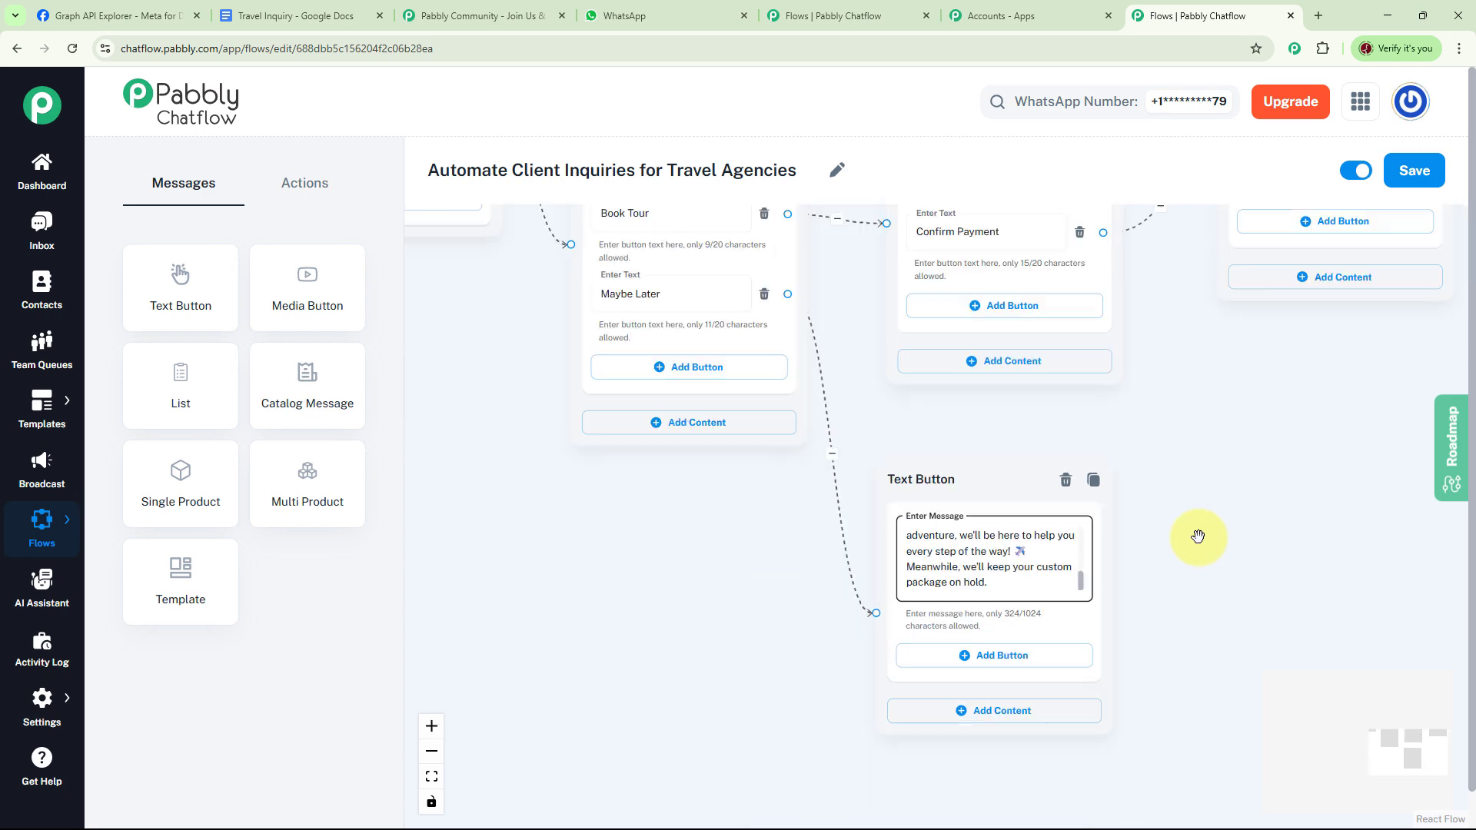
scroll(1298, 544, "down", 2)
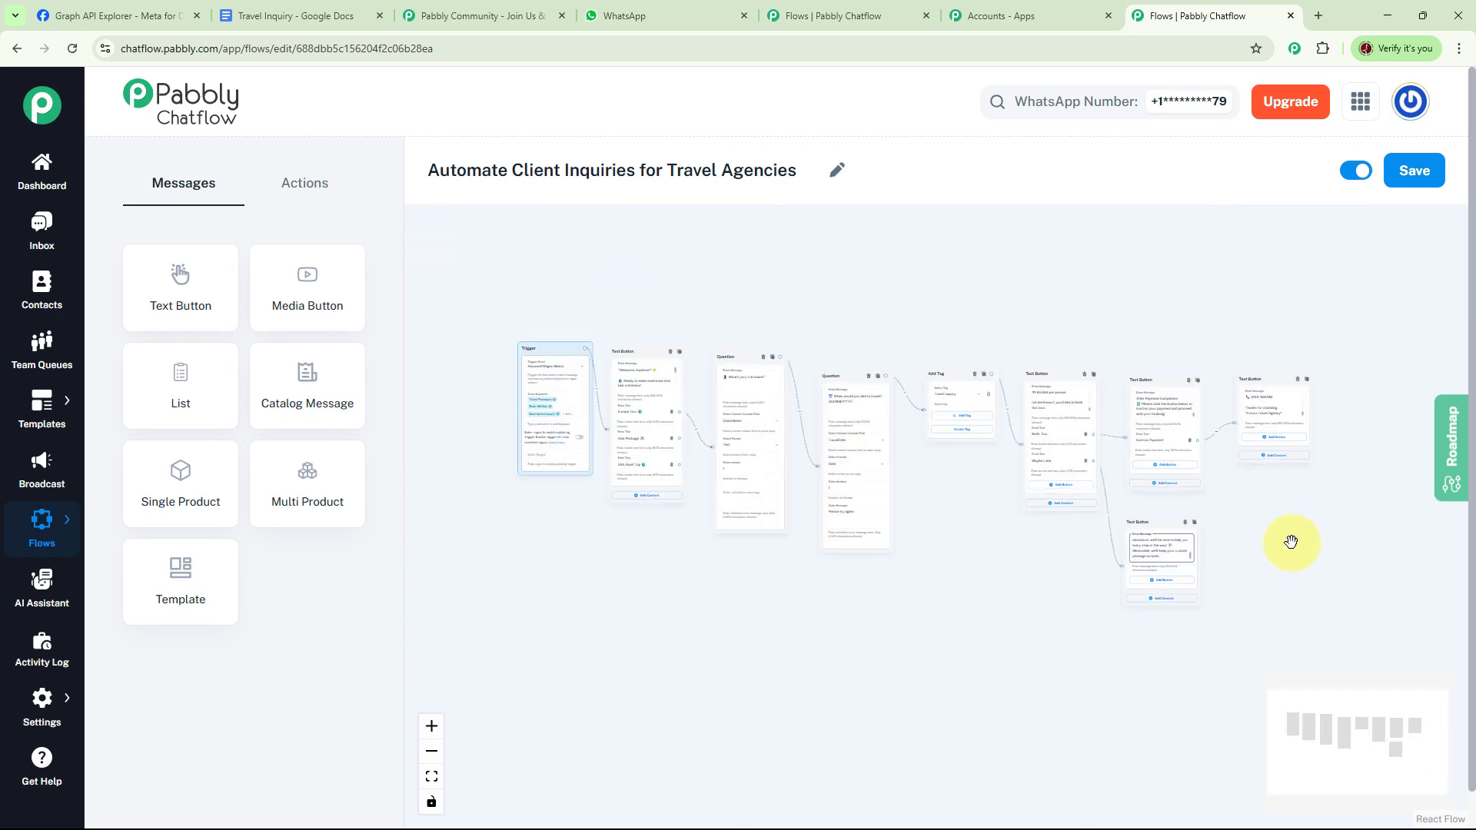
left_click(1420, 183)
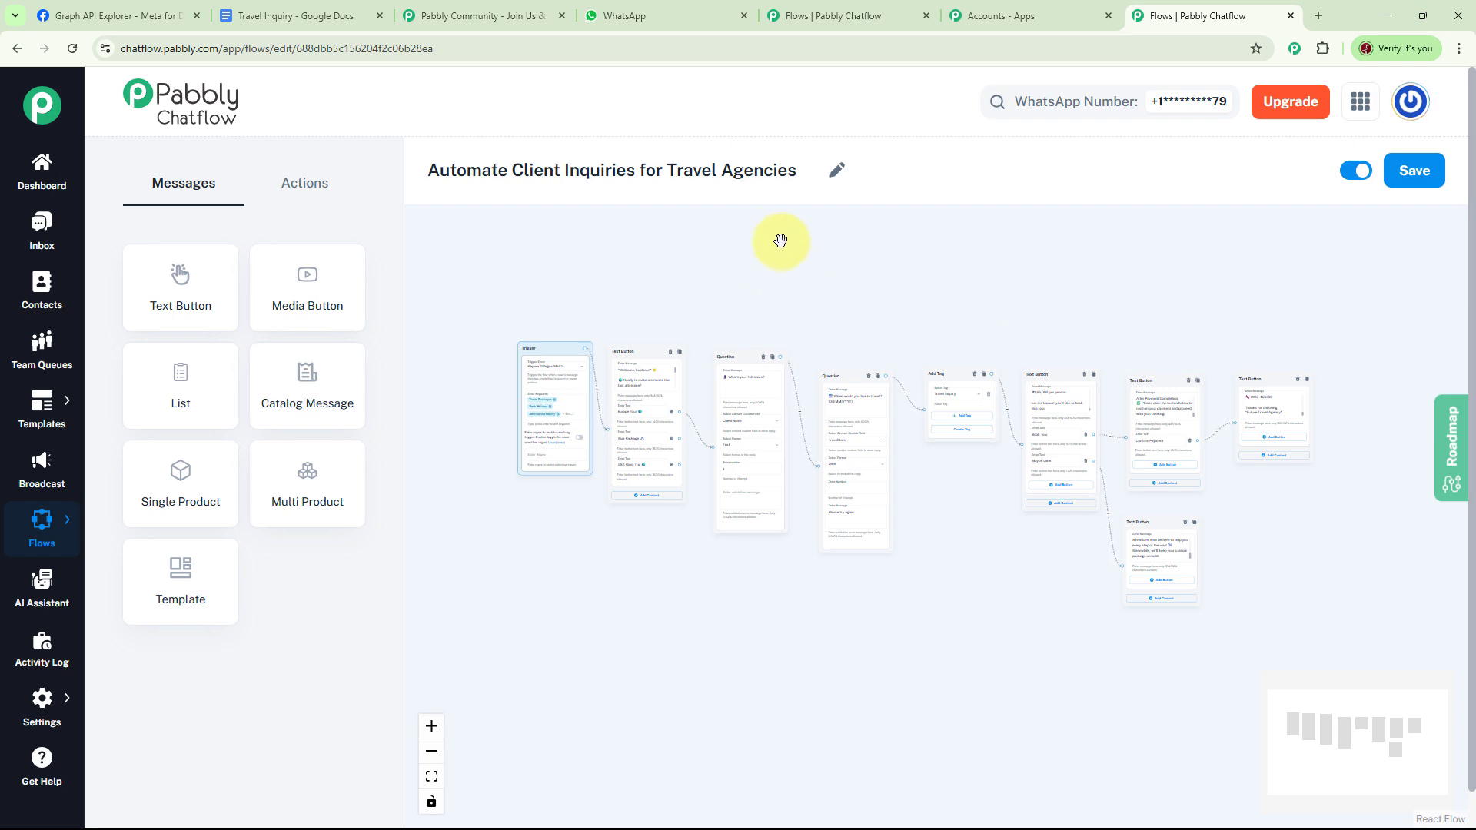
Switch to WhatsApp and clear the previous messages from the Future Travel Agency chat.
left_click(661, 16)
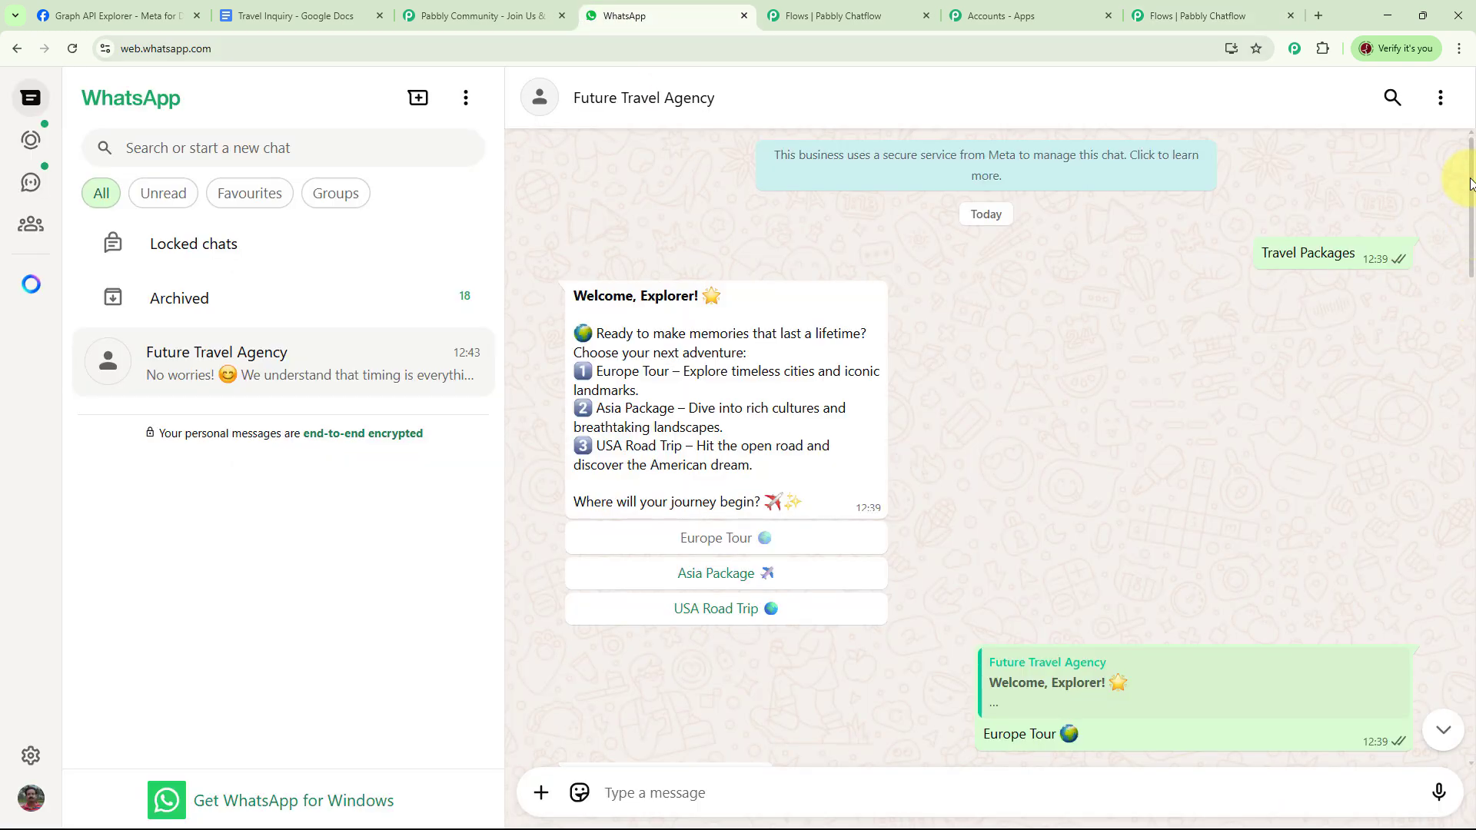
left_click(1441, 98)
left_click(1333, 428)
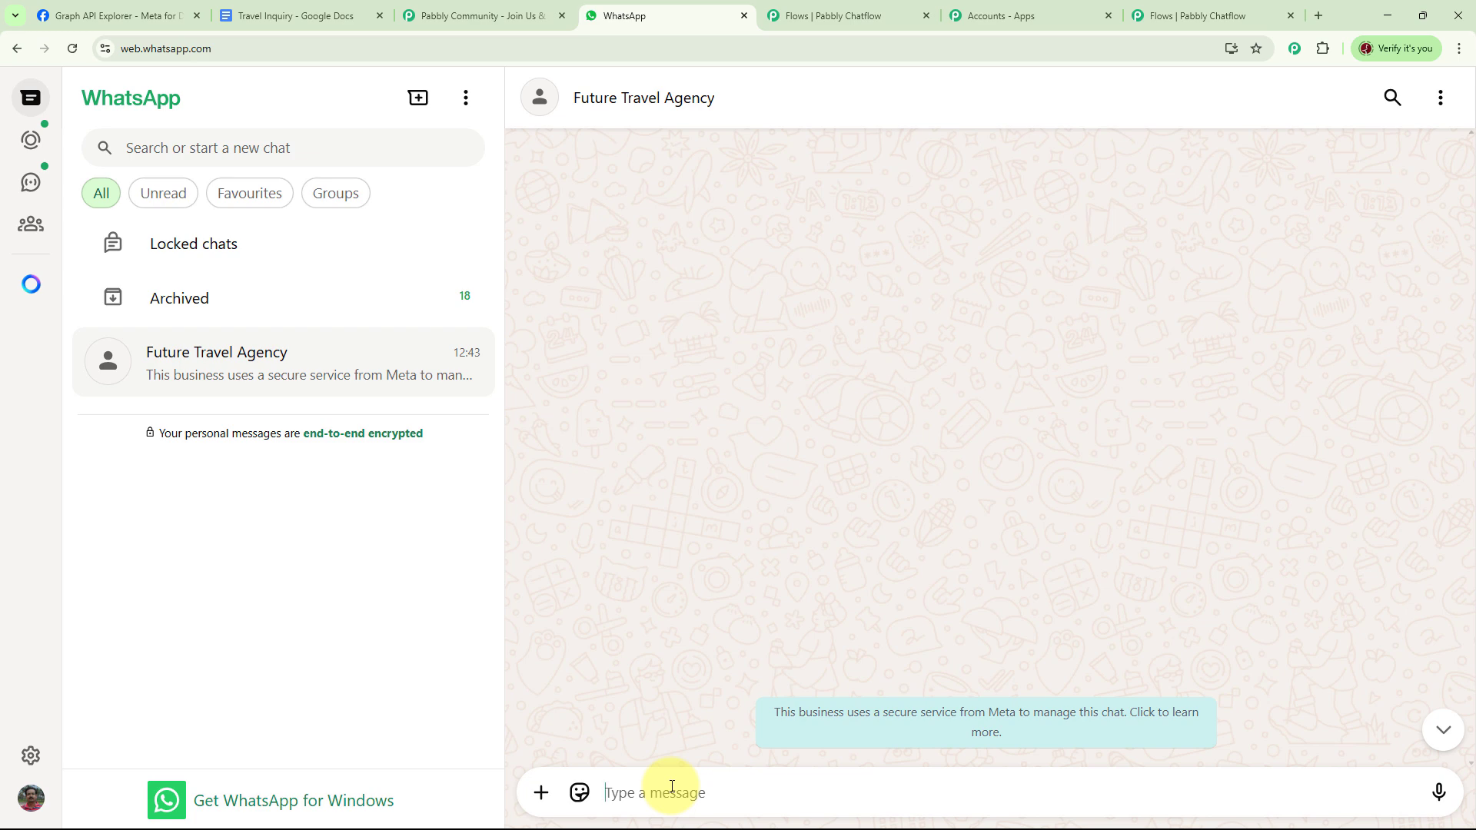
Send "Hello" and the trigger keyword "Book Holiday" to Future Travel Agency to test the chatbot.
type("H")
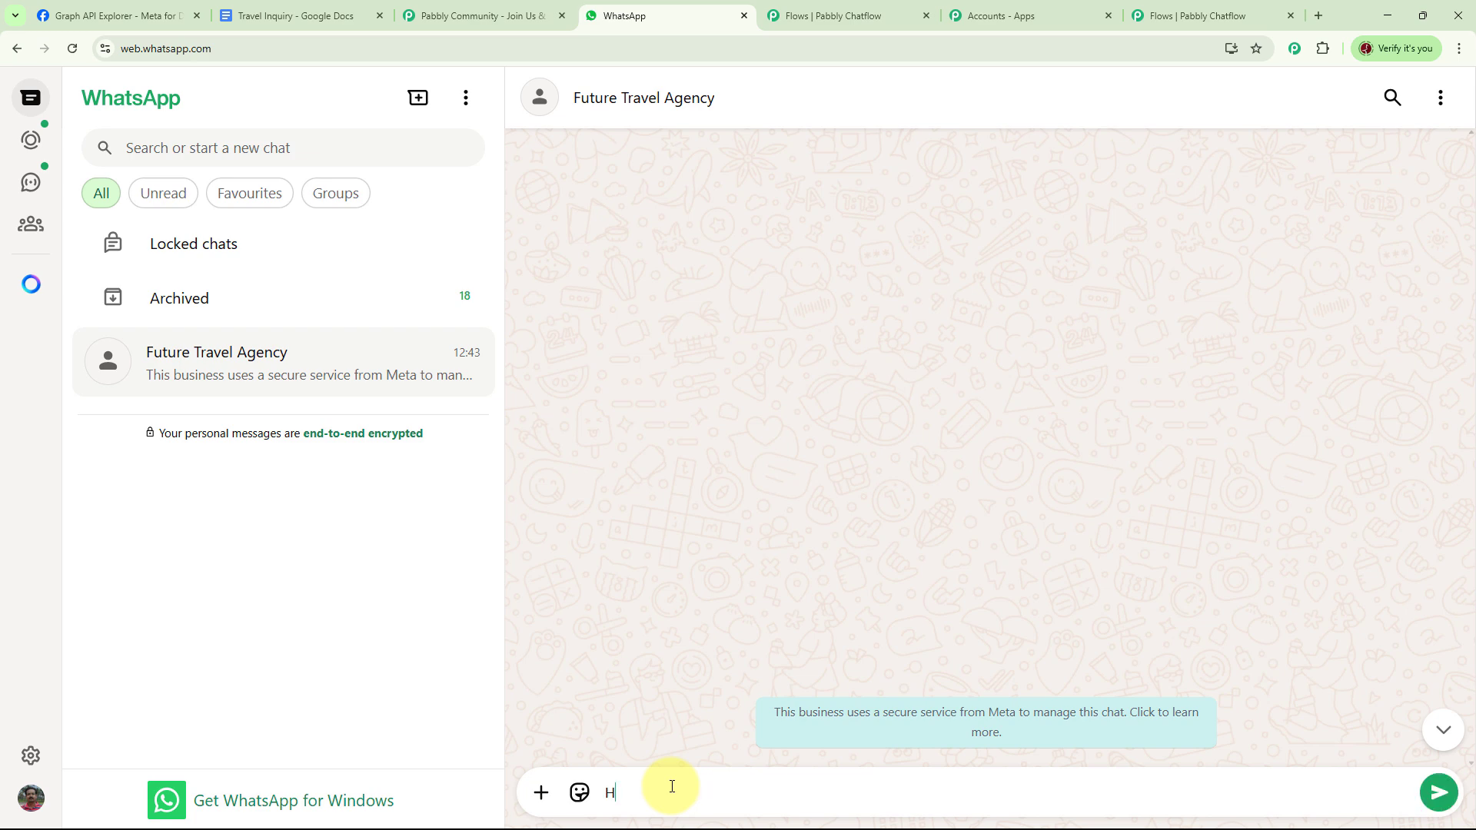
type("ello")
key("Return")
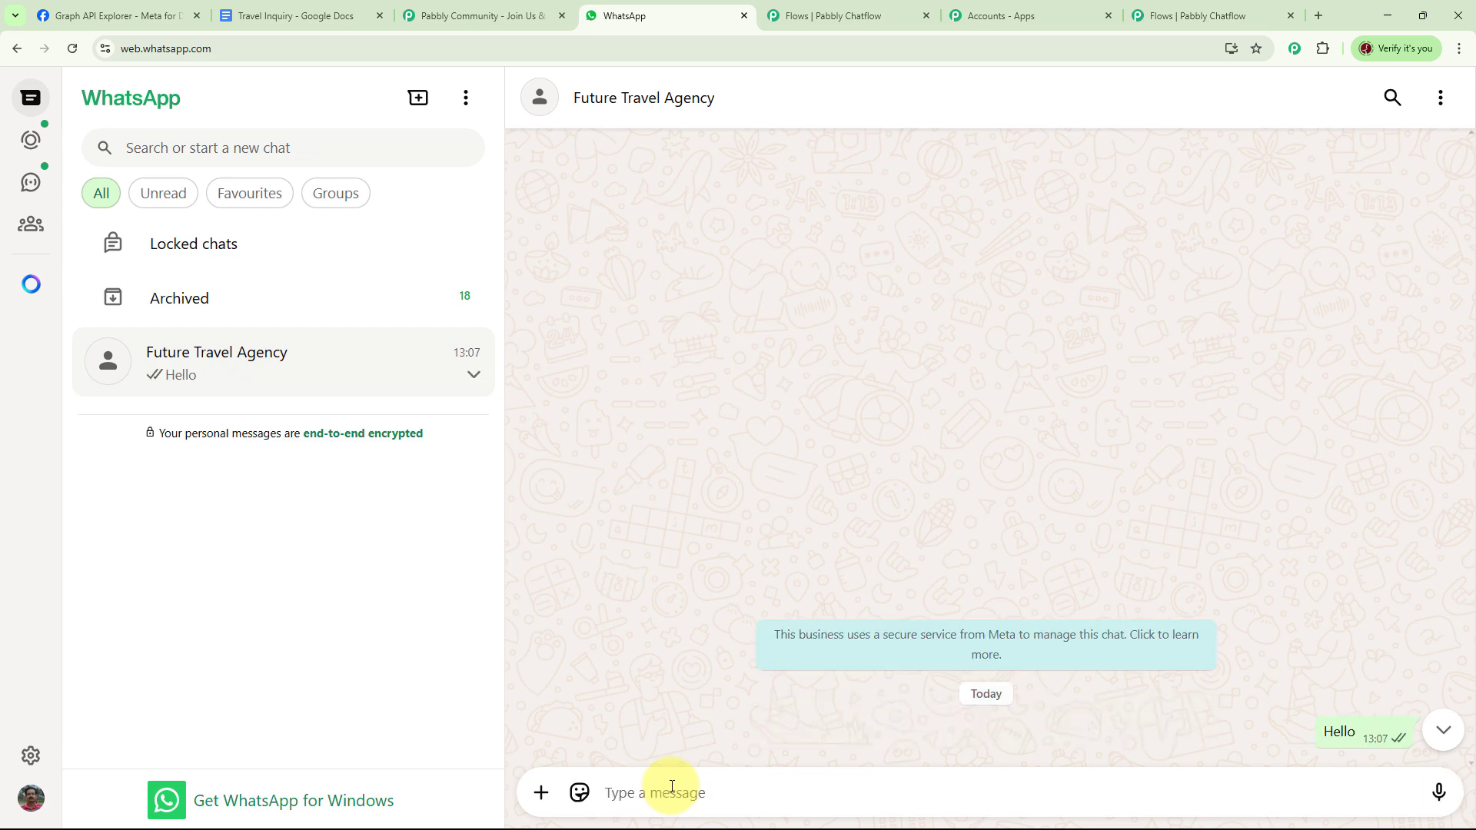
type("Book Holiday")
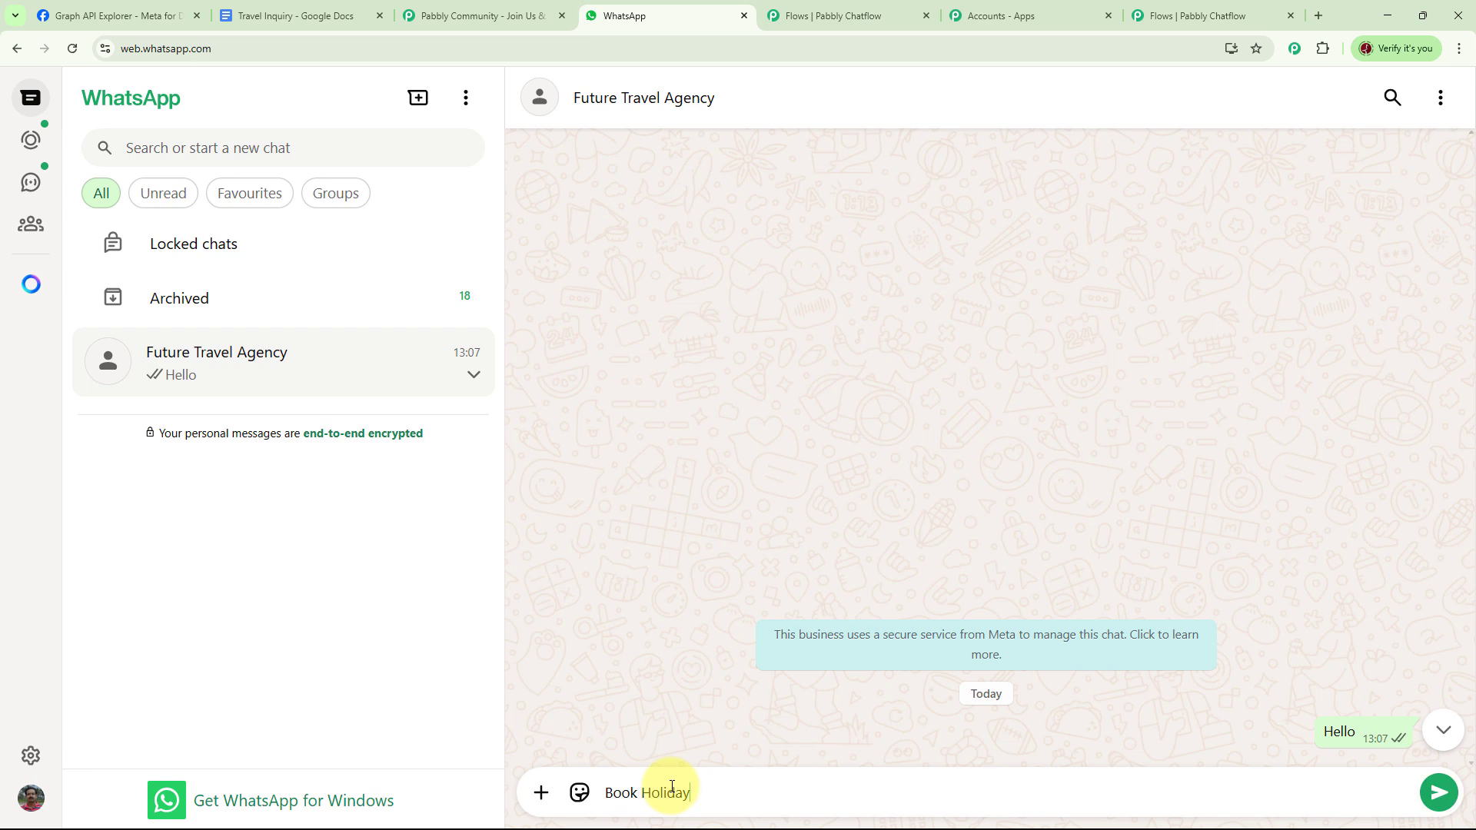
key("Return")
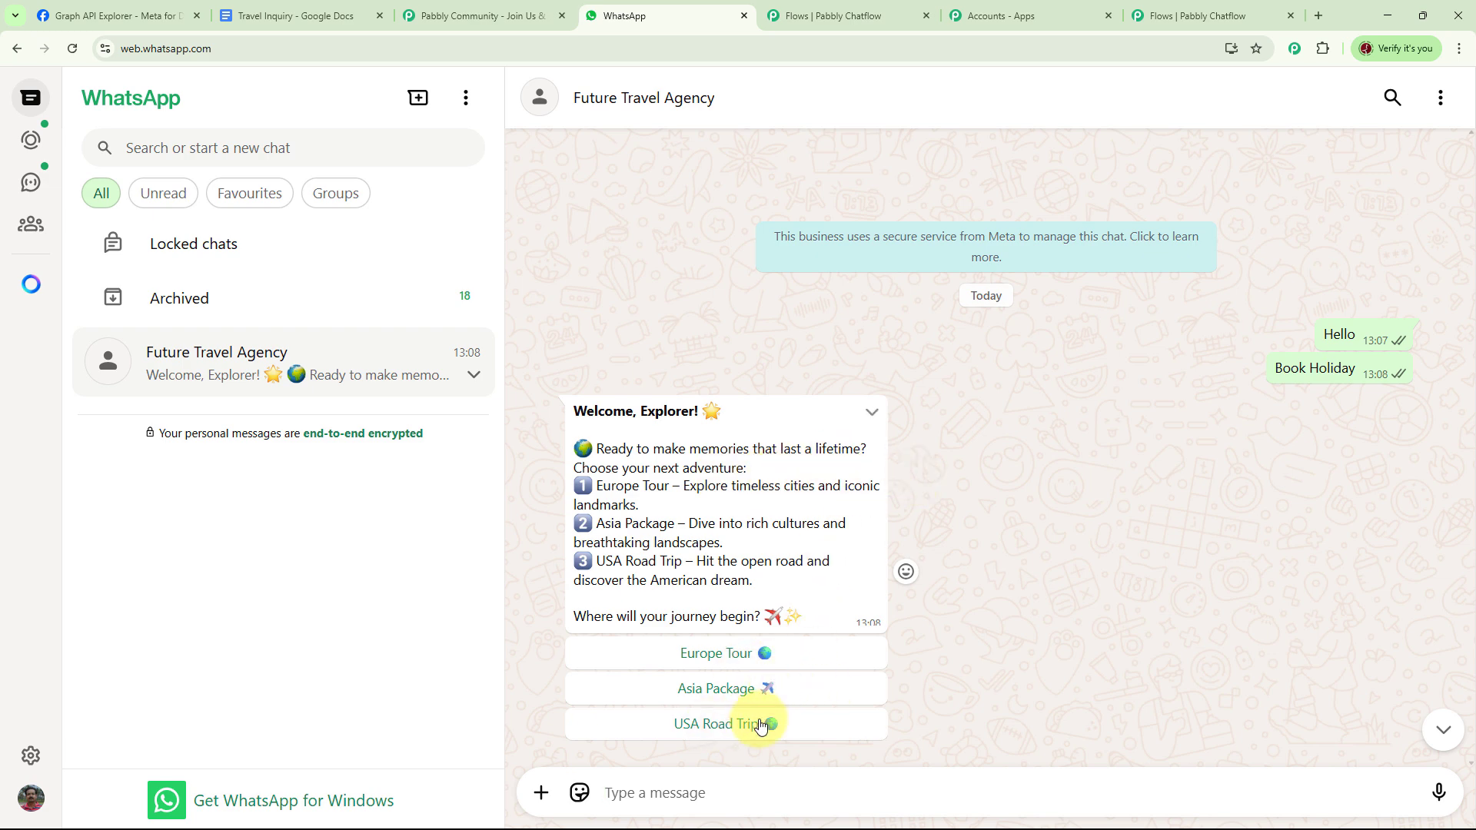
Choose Europe Tour and answer the chatbot's questions with the client's full name and the travel date 20/08/2025.
left_click(711, 666)
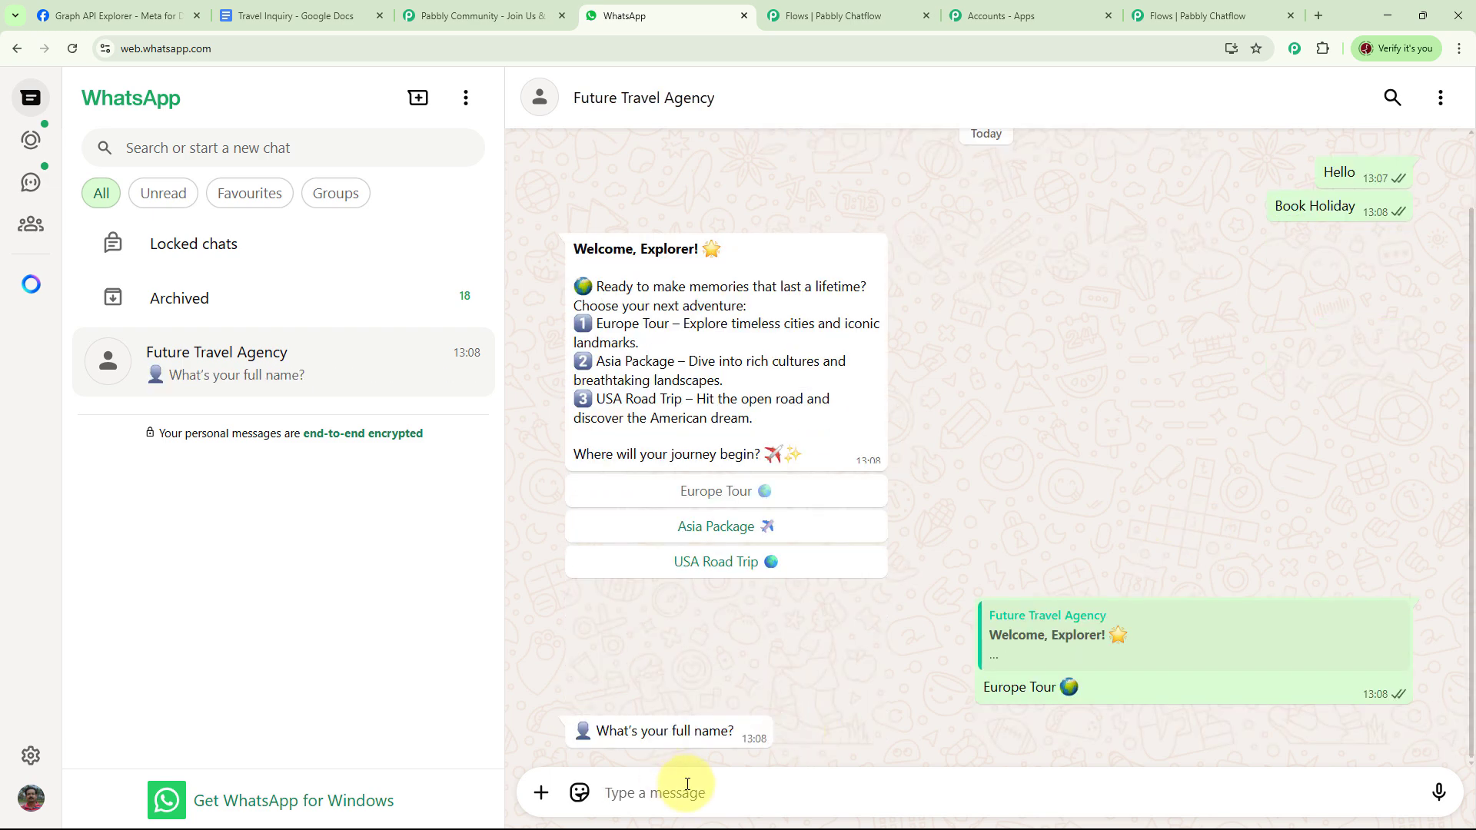
type("Best User")
key("Return")
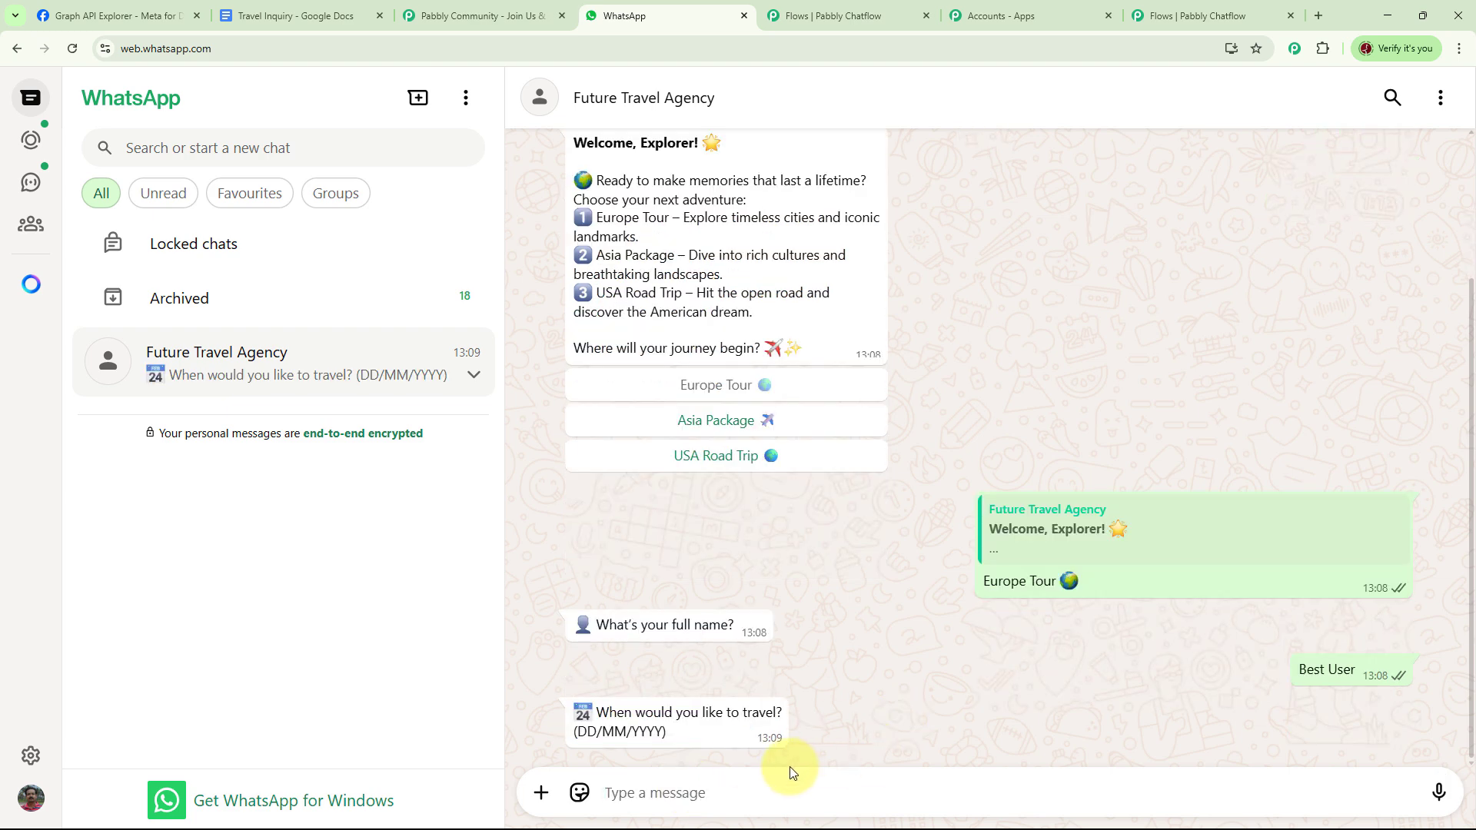
left_click(663, 798)
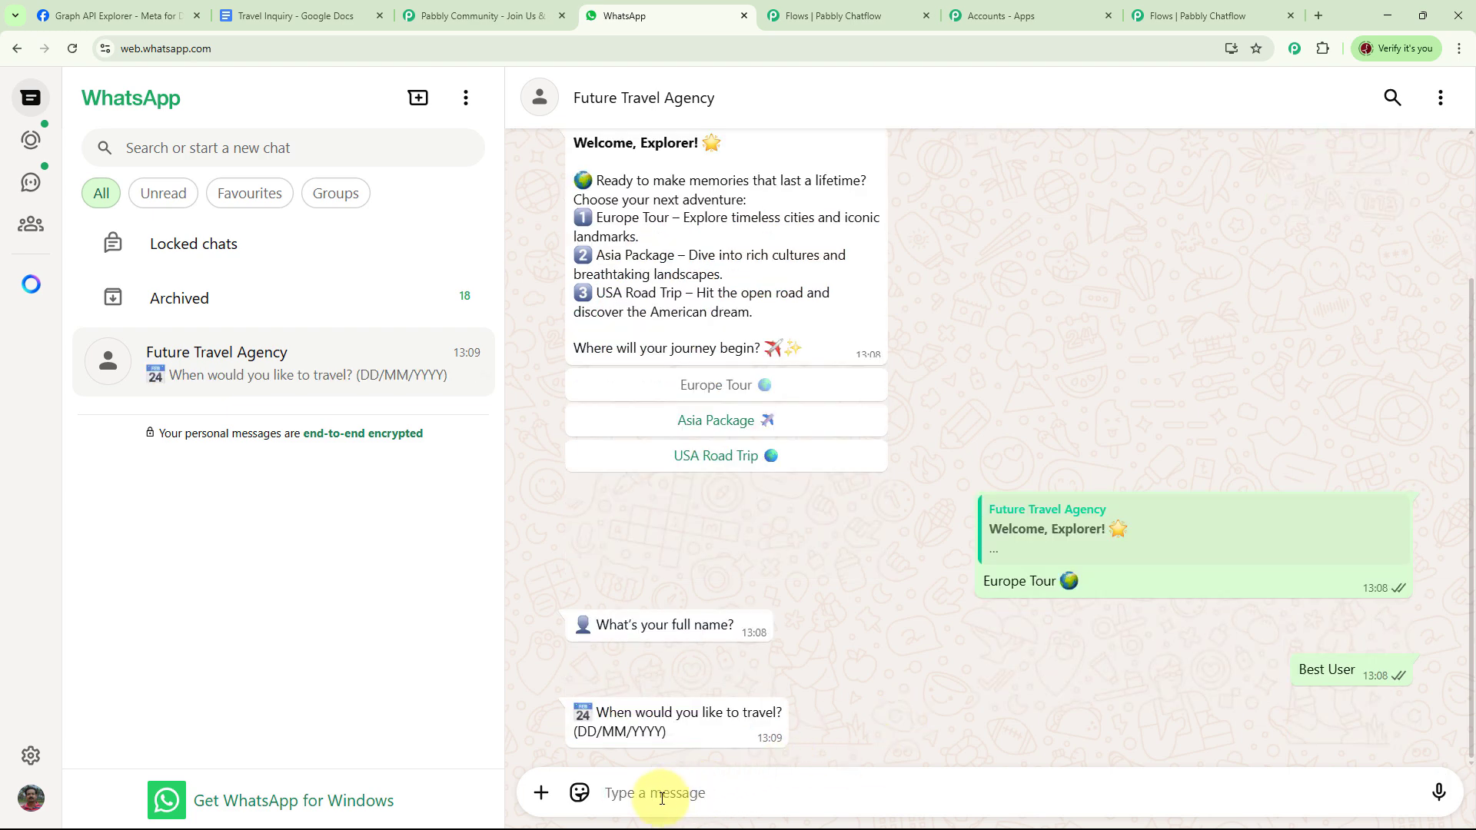
type("20/08/2025")
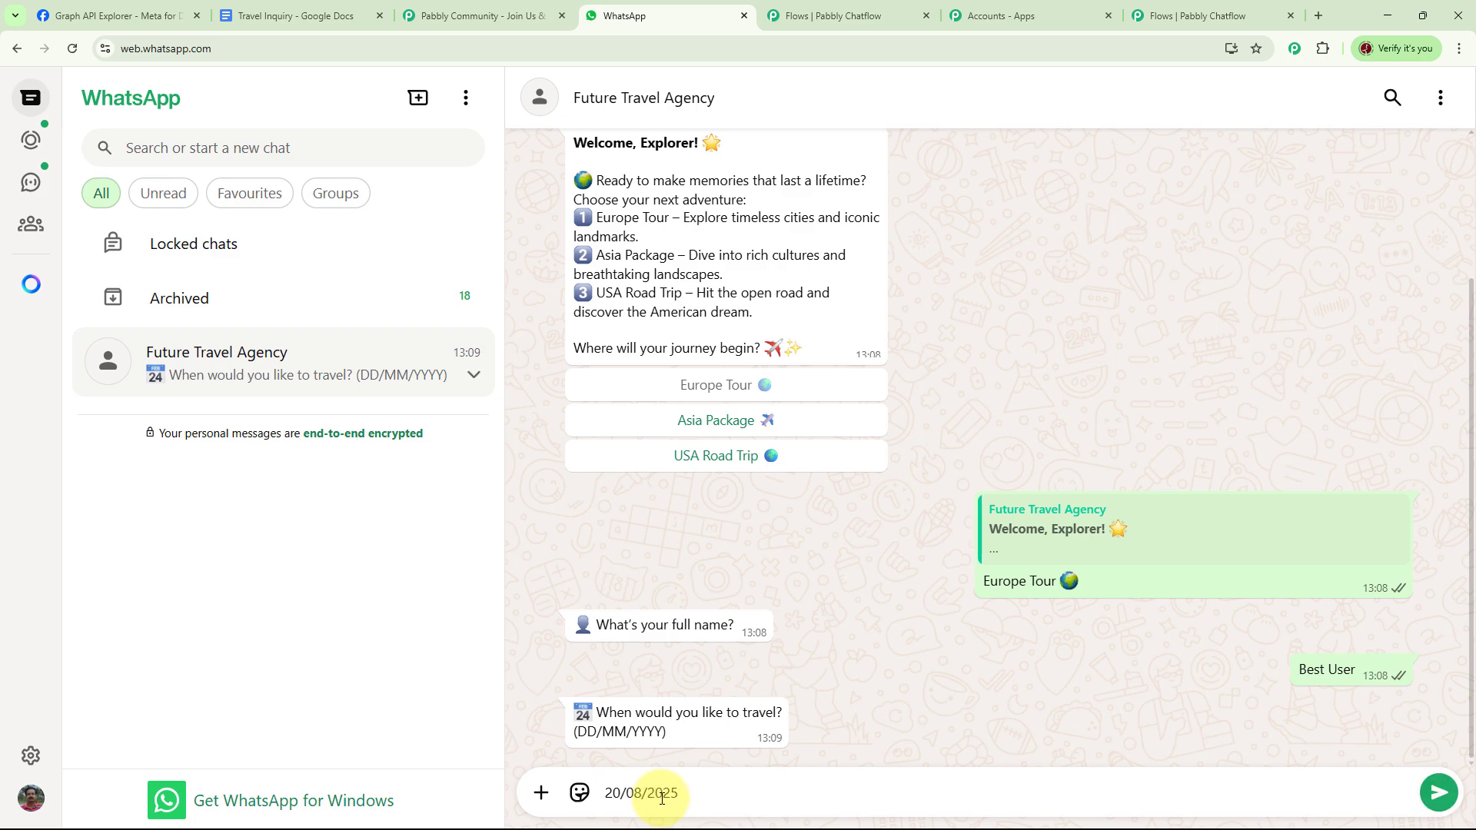
key("Return")
Review the Paris Dream Tour Package details, choose Book Tour and confirm the payment from the payment-link message.
scroll(728, 566, "up", 8)
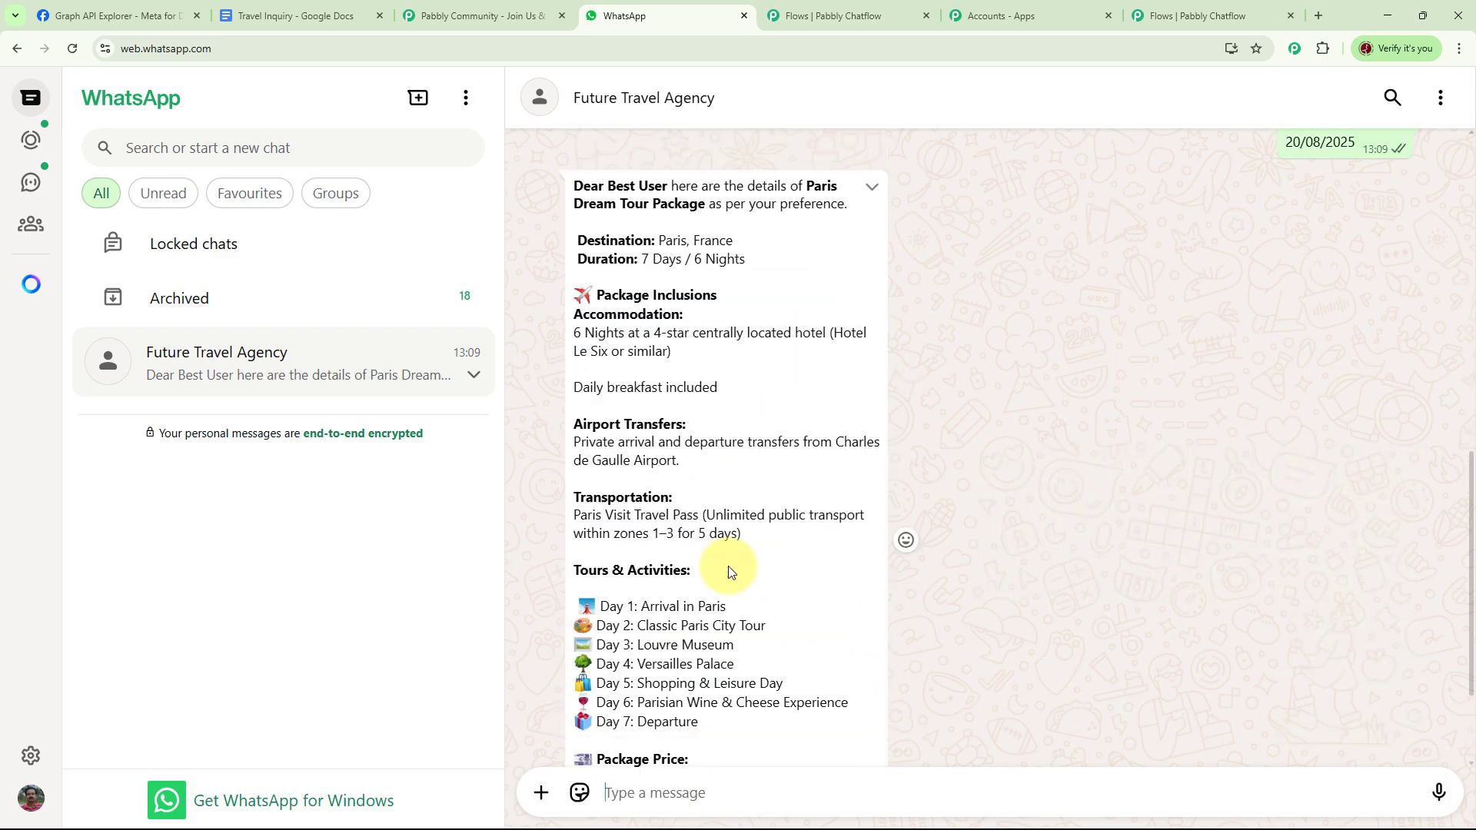
scroll(789, 557, "down", 4)
scroll(789, 556, "down", 4)
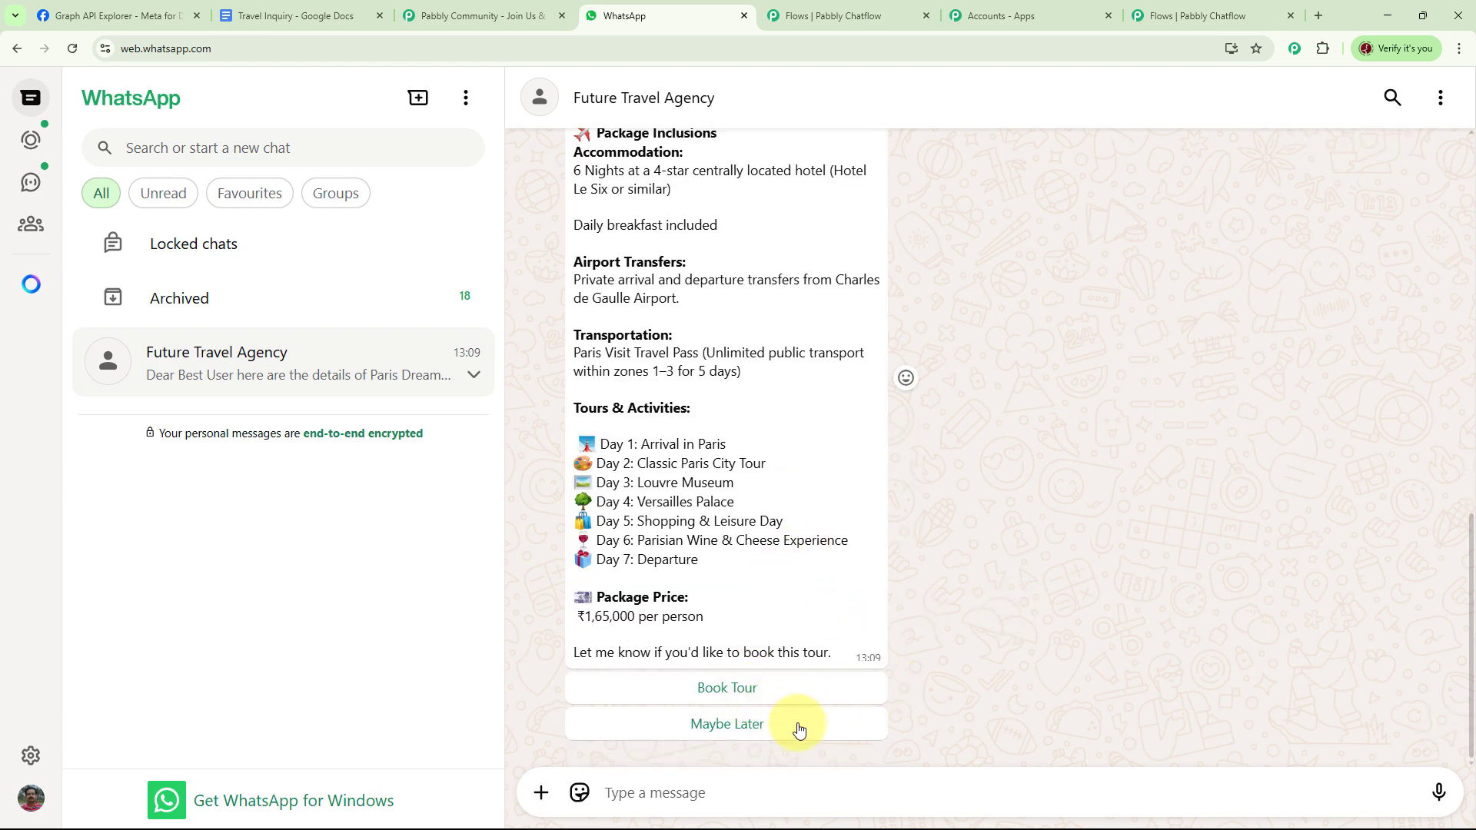
left_click(728, 690)
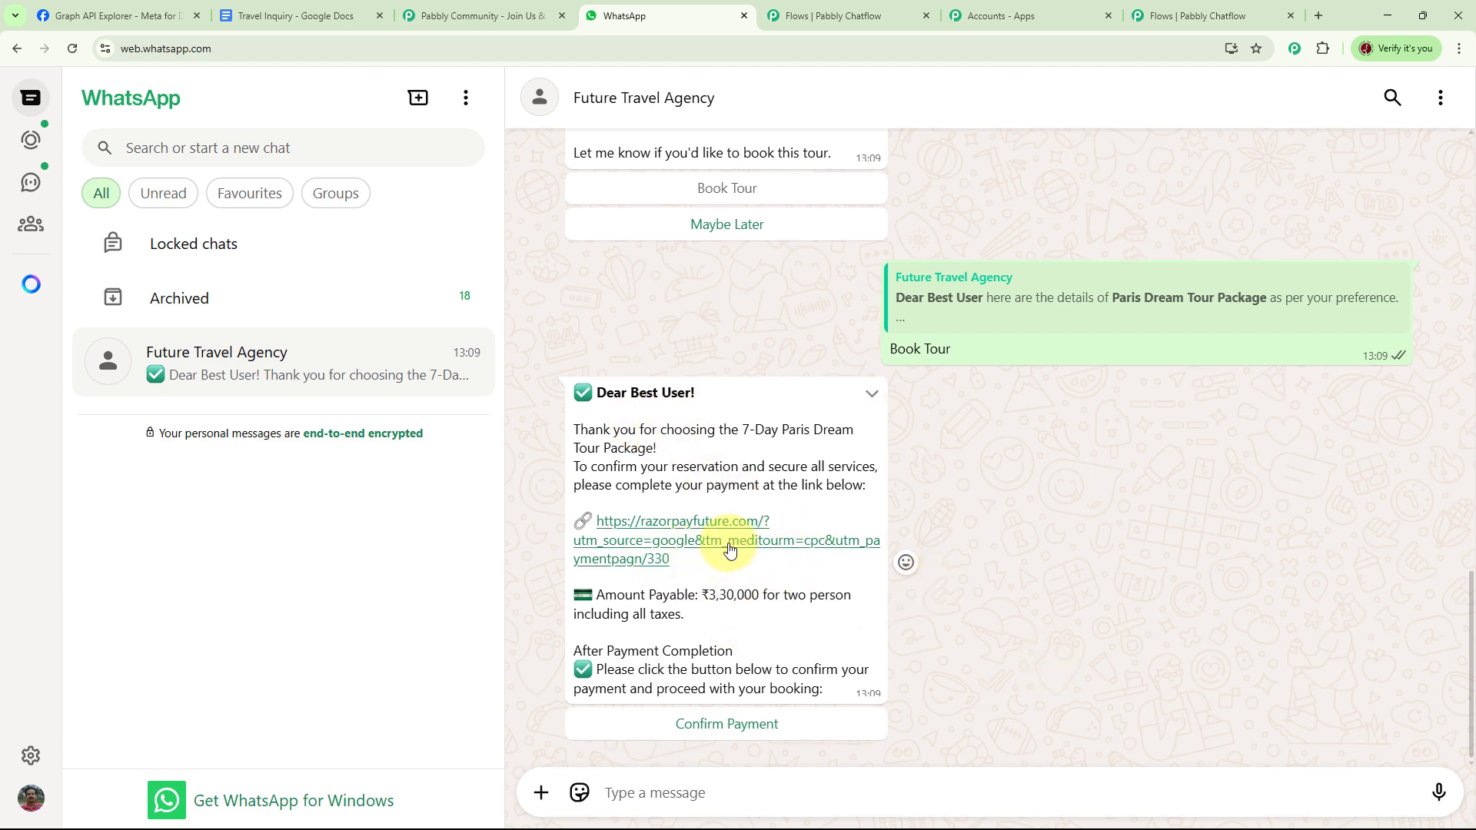
left_click(720, 725)
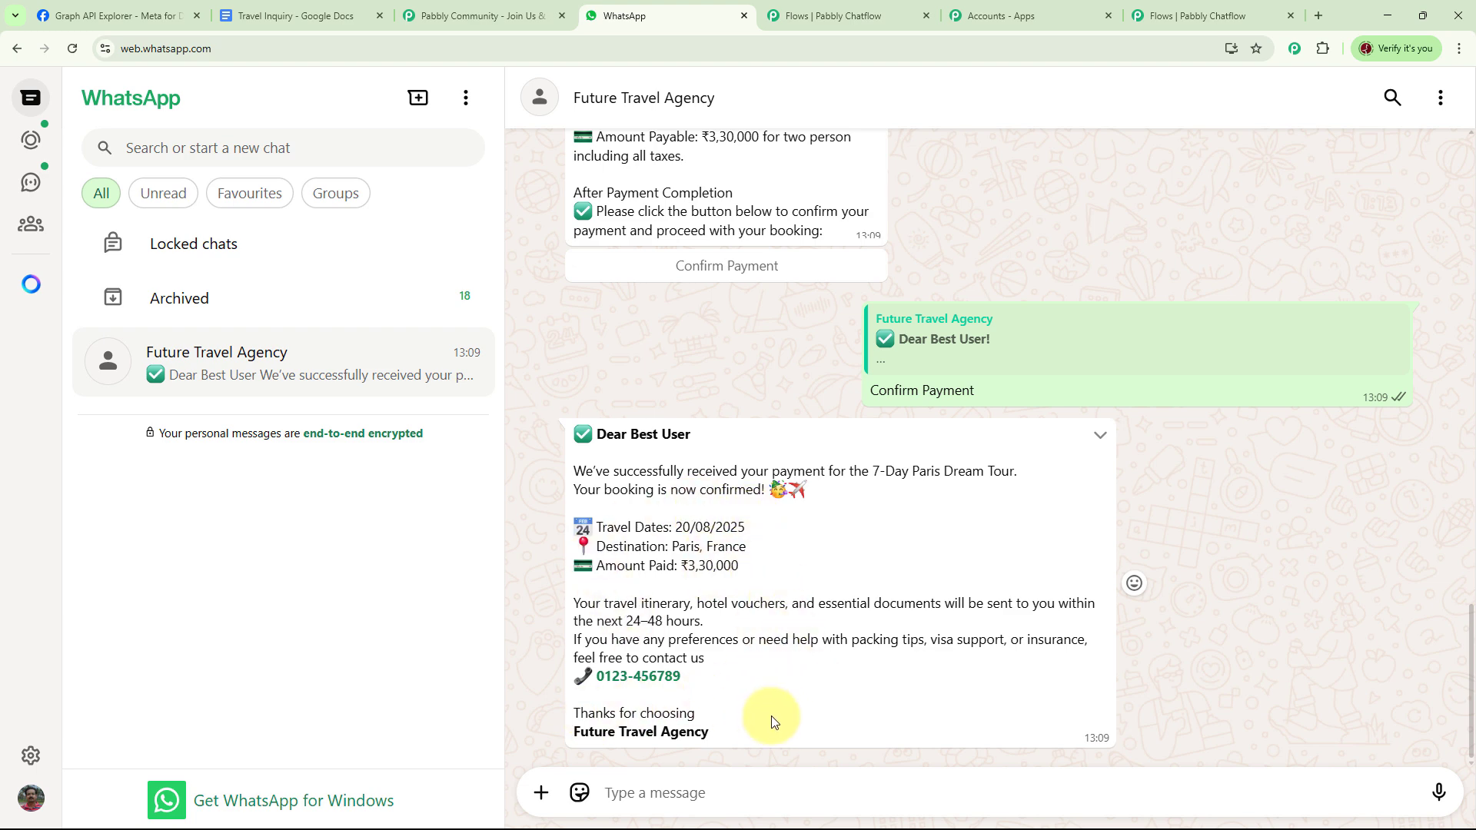
Return to the Paris Dream Tour Package message and choose Maybe Later to test that branch.
scroll(990, 607, "up", 5)
scroll(990, 607, "up", 4)
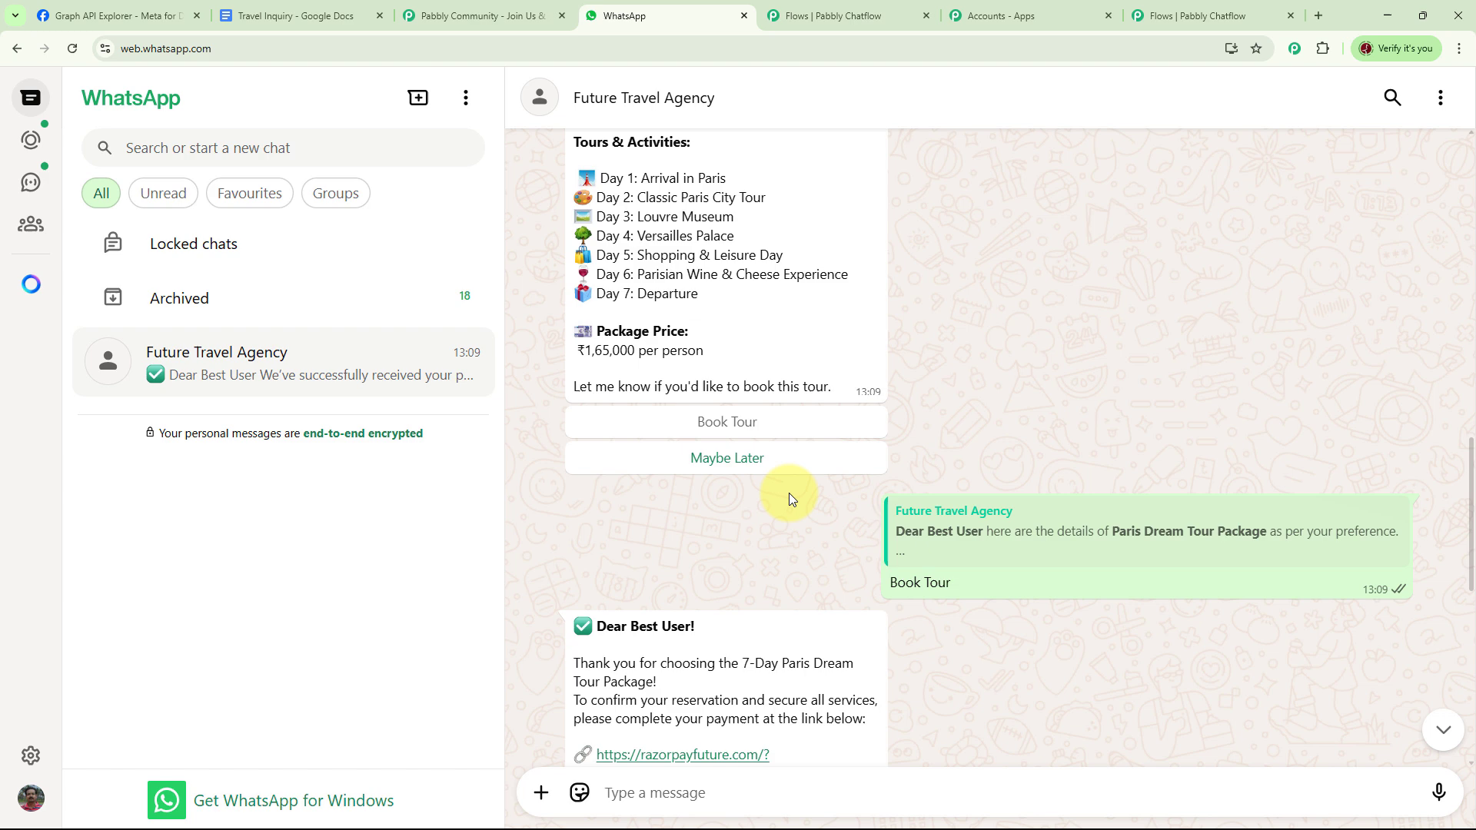
left_click(745, 461)
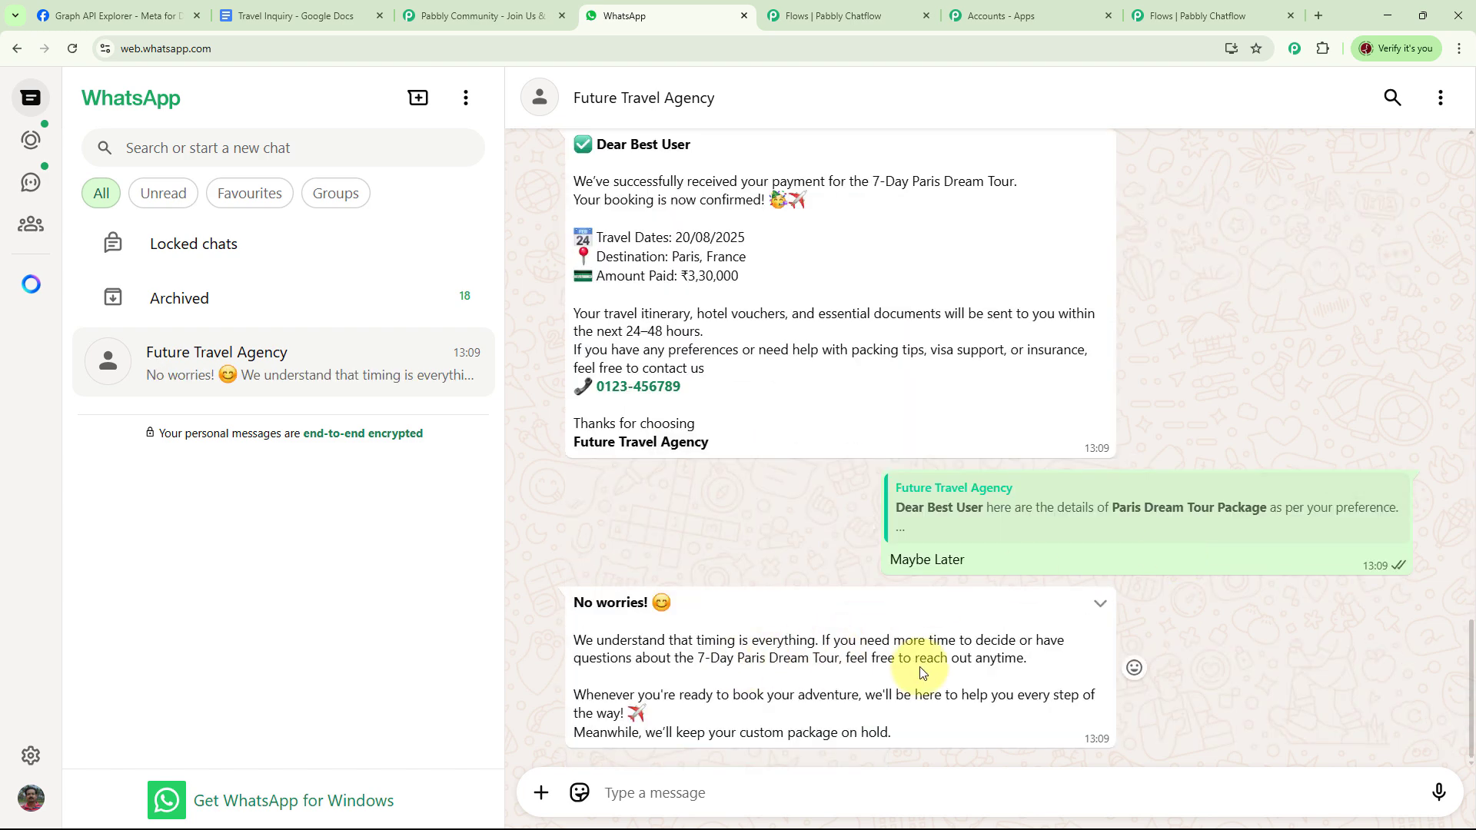